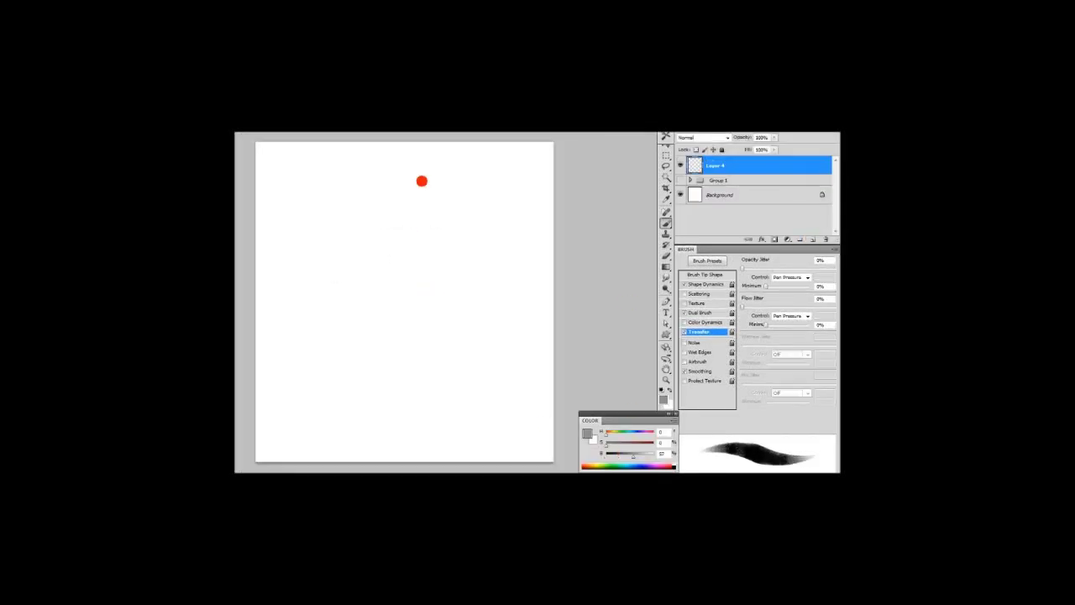
- Sketch a rough grey outline of the head, neck and shoulders on Layer 4
{"action": "mouse_move", "coordinate": [422, 180]}
{"action": "left_mouse_down"}
{"action": "mouse_move", "coordinate": [492, 209]}
{"action": "mouse_move", "coordinate": [549, 400]}
{"action": "mouse_move", "coordinate": [331, 403]}
{"action": "mouse_move", "coordinate": [541, 362]}
{"action": "mouse_move", "coordinate": [502, 389]}
{"action": "mouse_move", "coordinate": [381, 276]}
{"action": "mouse_move", "coordinate": [411, 184]}
{"action": "mouse_move", "coordinate": [369, 189]}
{"action": "mouse_move", "coordinate": [379, 304]}
{"action": "mouse_move", "coordinate": [357, 247]}
{"action": "mouse_move", "coordinate": [525, 274]}
{"action": "mouse_move", "coordinate": [498, 221]}
{"action": "mouse_move", "coordinate": [508, 277]}
{"action": "left_mouse_up"}
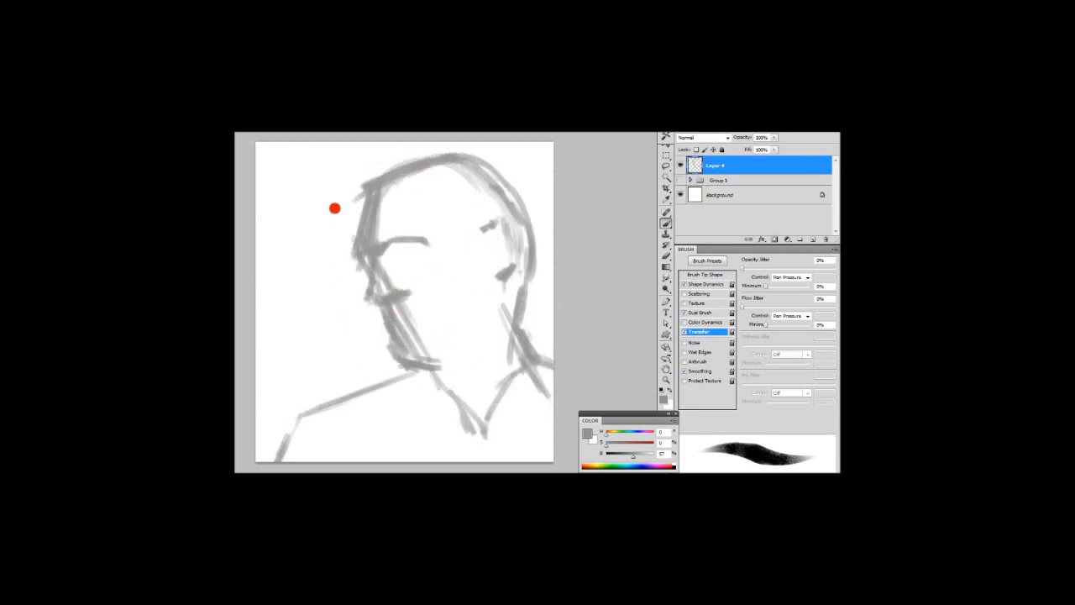
- Refine the head sketch, fade Layer 4, and begin darker face lines on new Layer 5
{"action": "mouse_move", "coordinate": [366, 214]}
{"action": "left_mouse_down"}
{"action": "mouse_move", "coordinate": [255, 207]}
{"action": "mouse_move", "coordinate": [553, 167]}
{"action": "left_mouse_up"}
{"action": "mouse_move", "coordinate": [360, 278]}
{"action": "left_mouse_down"}
{"action": "mouse_move", "coordinate": [309, 289]}
{"action": "mouse_move", "coordinate": [347, 293]}
{"action": "mouse_move", "coordinate": [400, 249]}
{"action": "mouse_move", "coordinate": [412, 351]}
{"action": "mouse_move", "coordinate": [540, 356]}
{"action": "mouse_move", "coordinate": [461, 364]}
{"action": "mouse_move", "coordinate": [519, 343]}
{"action": "mouse_move", "coordinate": [386, 193]}
{"action": "mouse_move", "coordinate": [414, 243]}
{"action": "mouse_move", "coordinate": [530, 228]}
{"action": "mouse_move", "coordinate": [396, 269]}
{"action": "mouse_move", "coordinate": [390, 299]}
{"action": "left_mouse_up"}
{"action": "mouse_move", "coordinate": [413, 385]}
{"action": "left_mouse_down"}
{"action": "mouse_move", "coordinate": [350, 236]}
{"action": "mouse_move", "coordinate": [514, 140]}
{"action": "mouse_move", "coordinate": [546, 159]}
{"action": "left_mouse_up"}
{"action": "left_click_drag", "start_coordinate": [773, 136], "coordinate": [739, 145]}
{"action": "key", "text": "ctrl+shift+alt+n"}
{"action": "left_click_drag", "start_coordinate": [380, 195], "coordinate": [374, 211]}
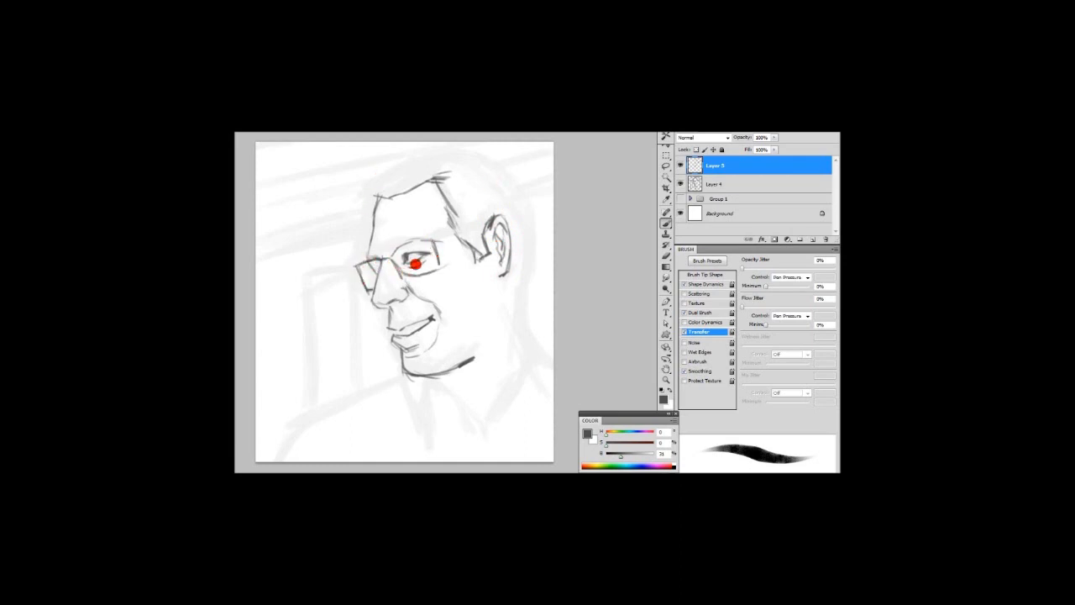
- Ink the glasses, nose, cheek, jaw, chin and back of the neck in dark lines
{"action": "left_click_drag", "start_coordinate": [426, 252], "coordinate": [493, 220]}
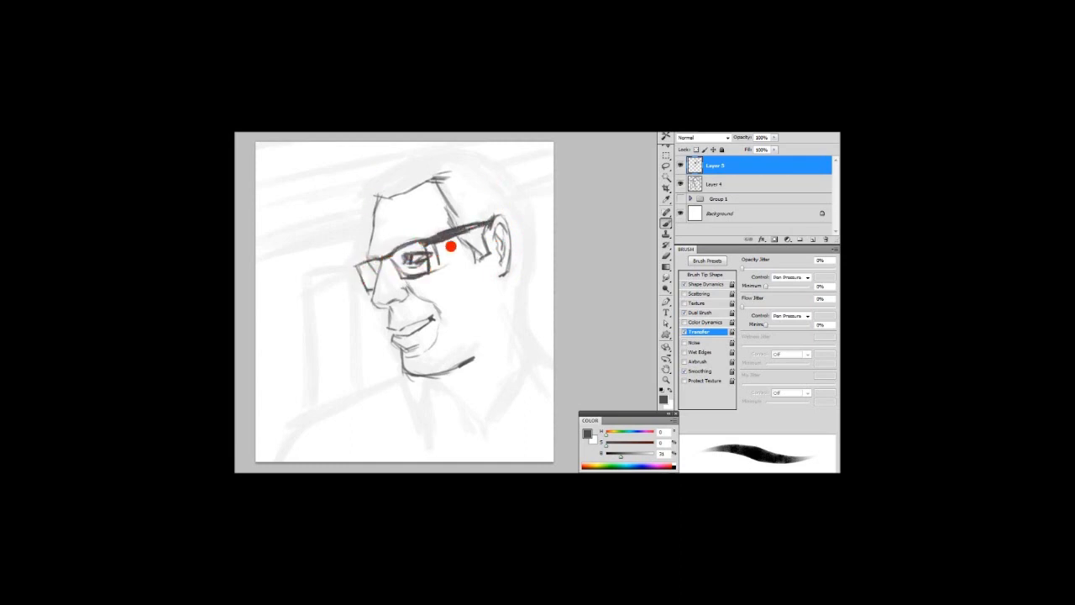
{"action": "left_click_drag", "start_coordinate": [370, 272], "coordinate": [389, 308]}
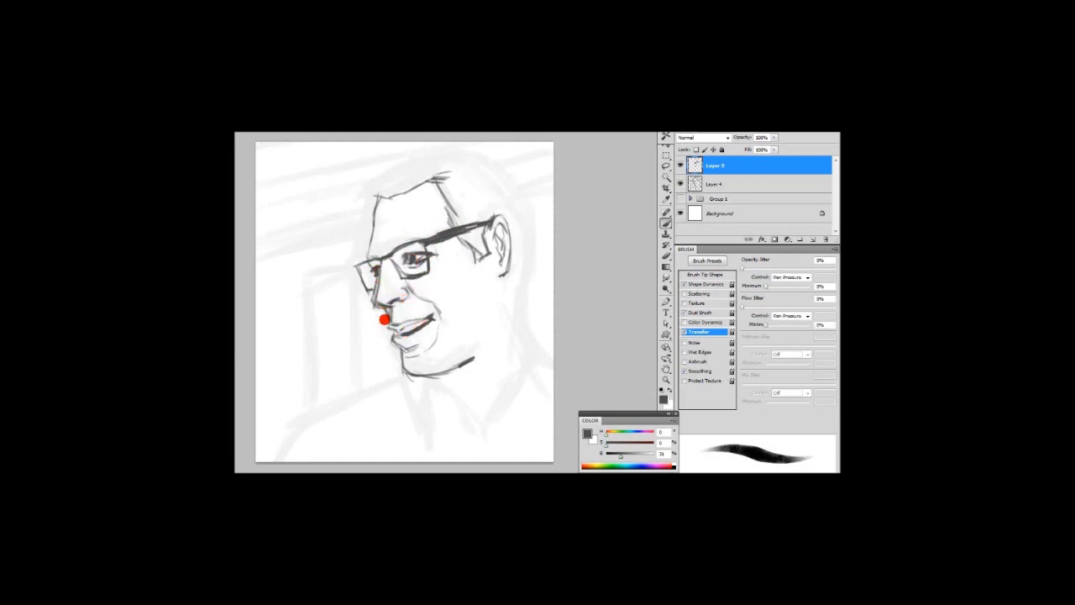
{"action": "left_click_drag", "start_coordinate": [462, 363], "coordinate": [488, 343]}
{"action": "mouse_move", "coordinate": [372, 261]}
{"action": "left_mouse_down"}
{"action": "mouse_move", "coordinate": [369, 222]}
{"action": "mouse_move", "coordinate": [408, 160]}
{"action": "mouse_move", "coordinate": [484, 154]}
{"action": "mouse_move", "coordinate": [531, 220]}
{"action": "mouse_move", "coordinate": [524, 309]}
{"action": "mouse_move", "coordinate": [543, 351]}
{"action": "left_mouse_up"}
{"action": "left_click_drag", "start_coordinate": [470, 374], "coordinate": [436, 375]}
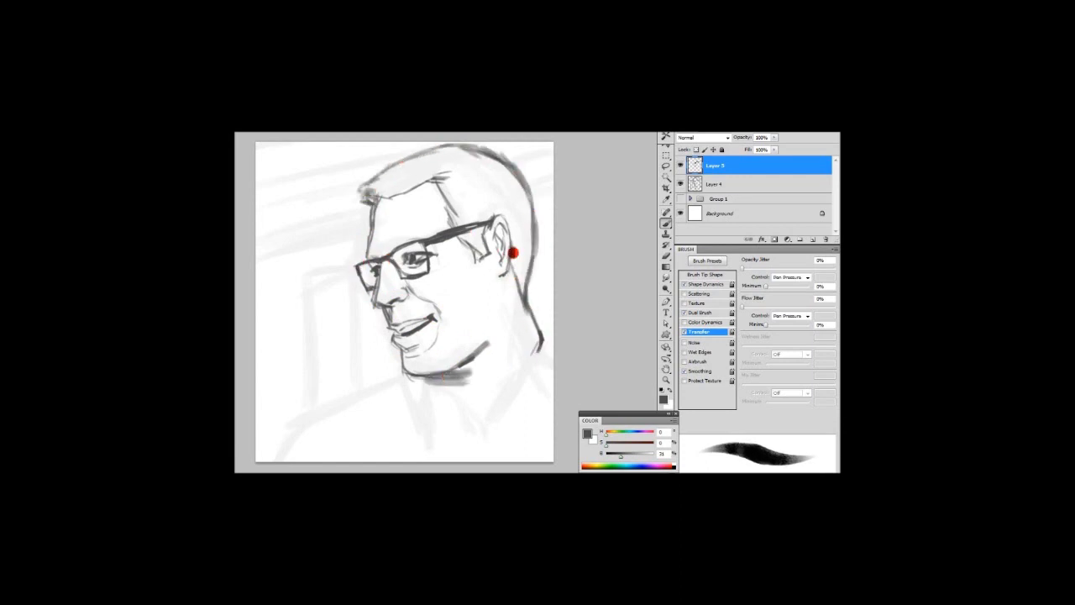
{"action": "mouse_move", "coordinate": [430, 255]}
{"action": "left_mouse_down"}
{"action": "mouse_move", "coordinate": [390, 245]}
{"action": "mouse_move", "coordinate": [406, 279]}
{"action": "left_mouse_up"}
{"action": "mouse_move", "coordinate": [408, 338]}
{"action": "left_mouse_down"}
{"action": "mouse_move", "coordinate": [401, 353]}
{"action": "mouse_move", "coordinate": [411, 372]}
{"action": "mouse_move", "coordinate": [487, 345]}
{"action": "left_mouse_up"}
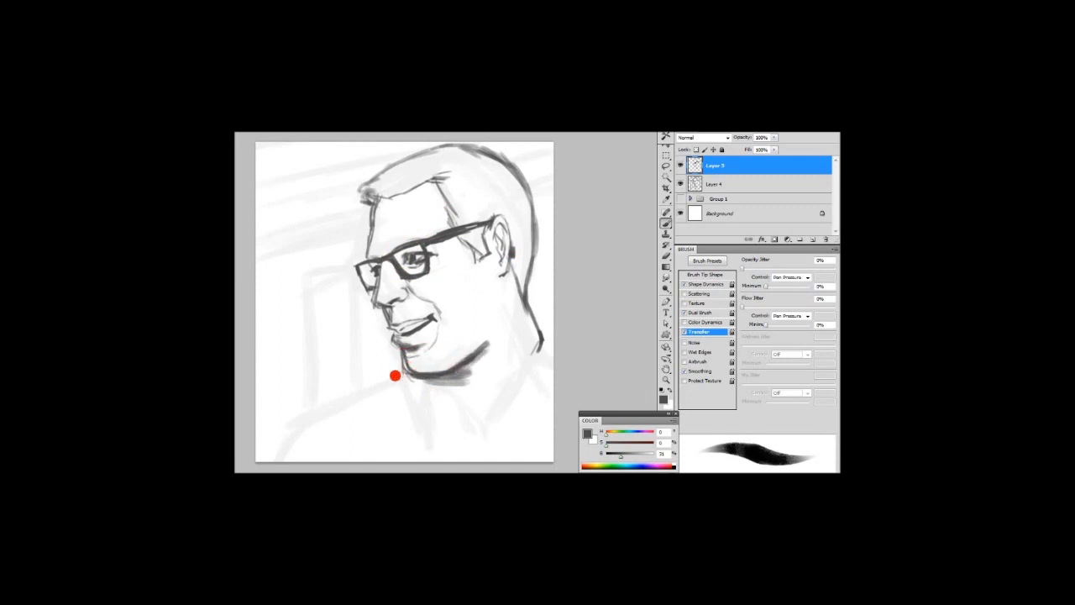
- Draw the shoulder line, shirt collar and shirt front down to the canvas bottom
{"action": "mouse_move", "coordinate": [394, 376]}
{"action": "left_mouse_down"}
{"action": "mouse_move", "coordinate": [305, 413]}
{"action": "mouse_move", "coordinate": [274, 460]}
{"action": "left_mouse_up"}
{"action": "left_click_drag", "start_coordinate": [428, 380], "coordinate": [435, 420]}
{"action": "mouse_move", "coordinate": [430, 379]}
{"action": "left_mouse_down"}
{"action": "mouse_move", "coordinate": [470, 411]}
{"action": "mouse_move", "coordinate": [537, 327]}
{"action": "left_mouse_up"}
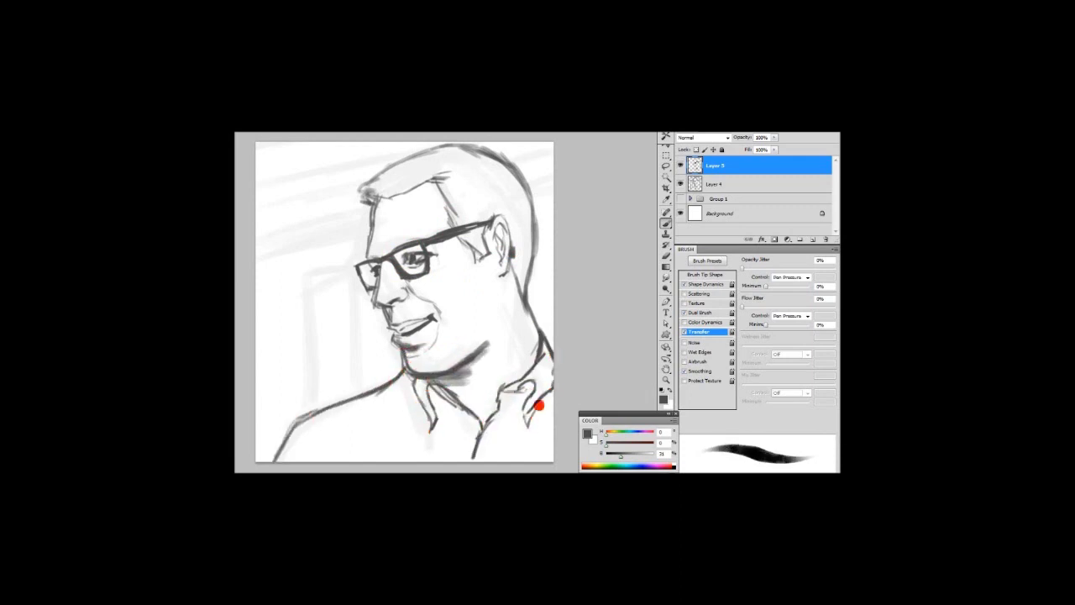
{"action": "left_click_drag", "start_coordinate": [433, 411], "coordinate": [450, 460]}
- Draw the hairline, shade the head, jaw and neck, and lay flat grey on Layer 6
{"action": "key", "text": "bracketright"}
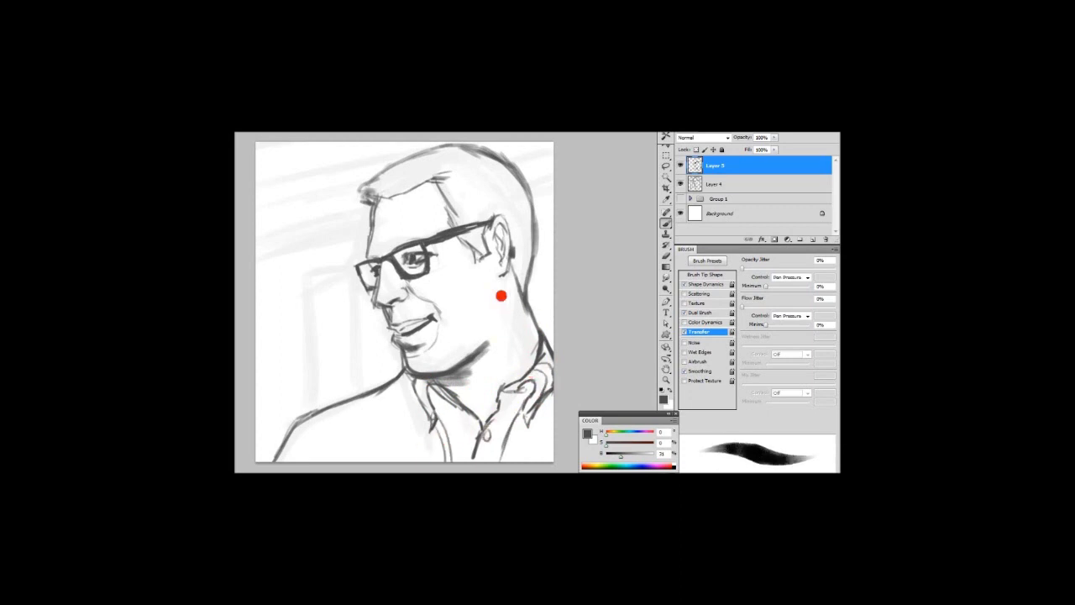
{"action": "left_click_drag", "start_coordinate": [372, 197], "coordinate": [447, 174]}
{"action": "key", "text": "bracketleft"}
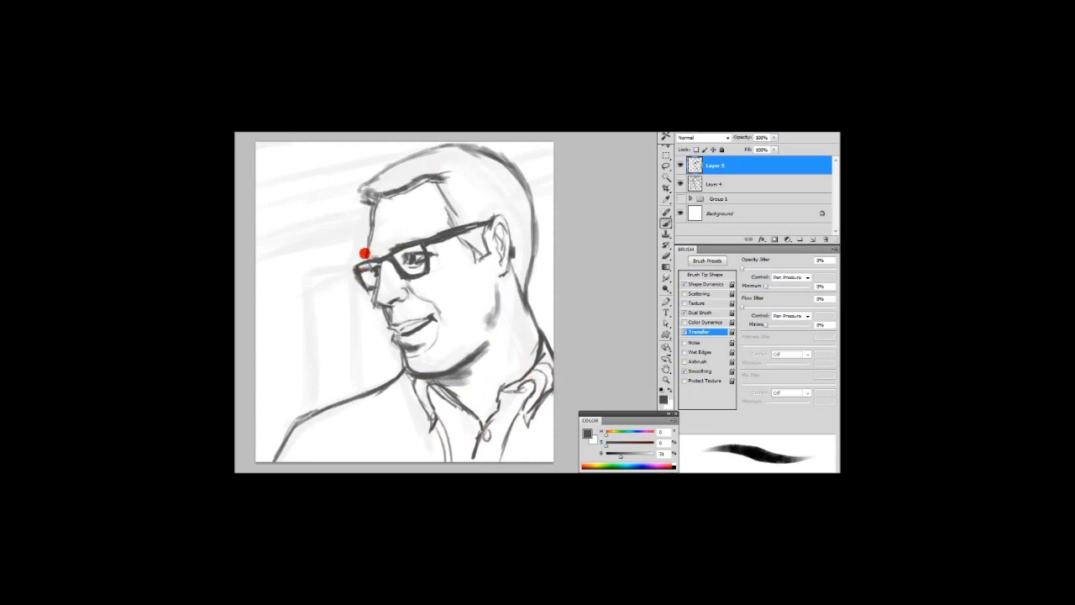
{"action": "key", "text": "bracketleft"}
{"action": "key", "text": "bracketright"}
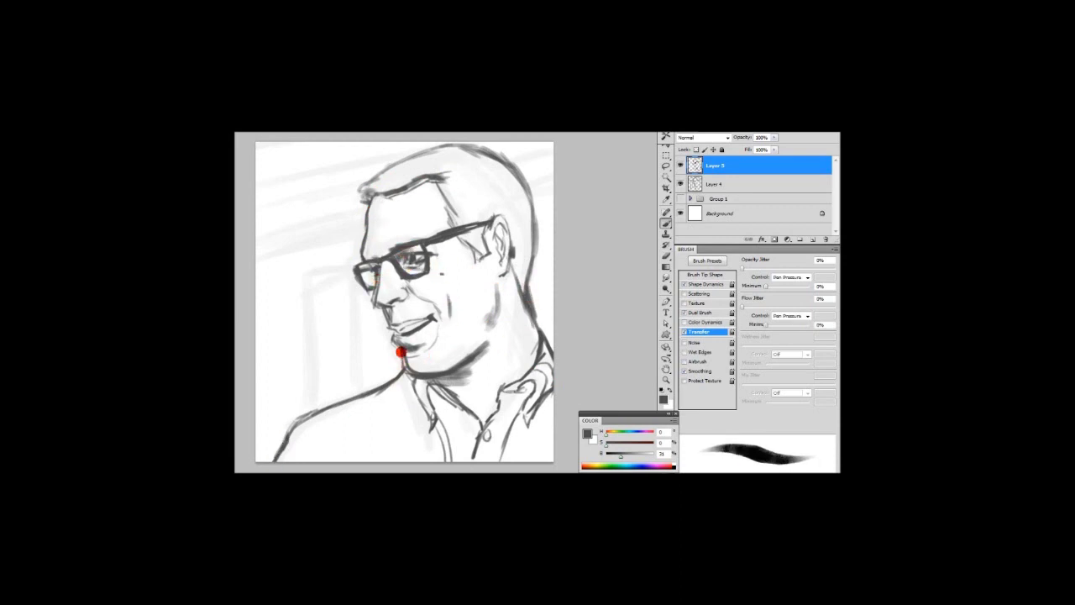
{"action": "mouse_move", "coordinate": [403, 355]}
{"action": "left_mouse_down"}
{"action": "mouse_move", "coordinate": [487, 338]}
{"action": "mouse_move", "coordinate": [478, 378]}
{"action": "left_mouse_up"}
{"action": "mouse_move", "coordinate": [388, 178]}
{"action": "left_mouse_down"}
{"action": "mouse_move", "coordinate": [410, 171]}
{"action": "mouse_move", "coordinate": [499, 271]}
{"action": "mouse_move", "coordinate": [492, 221]}
{"action": "mouse_move", "coordinate": [503, 268]}
{"action": "left_mouse_up"}
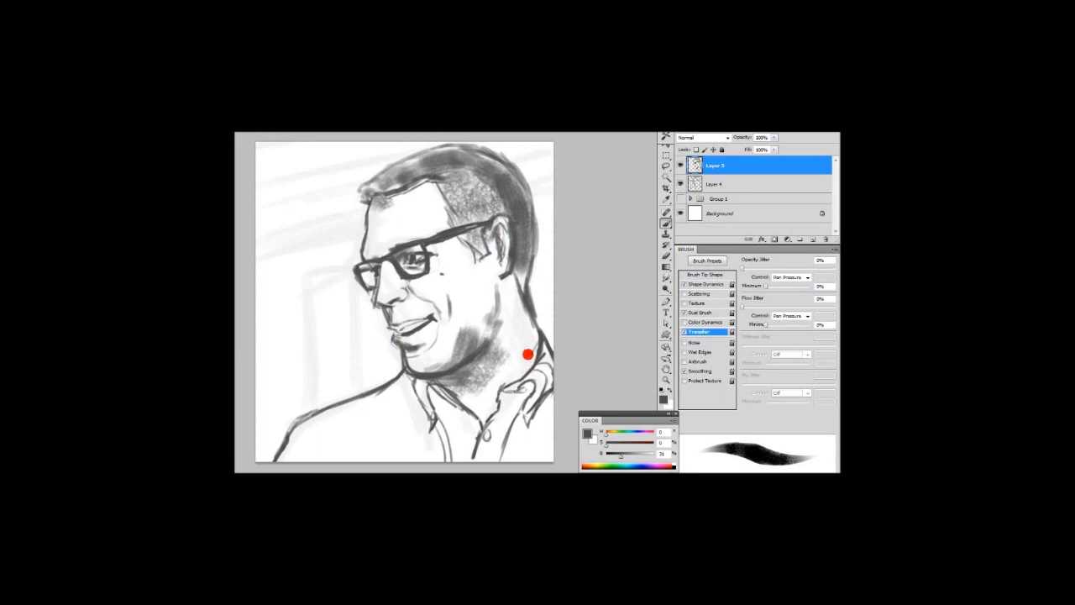
{"action": "key", "text": "ctrl+shift+alt+n"}
{"action": "mouse_move", "coordinate": [459, 327]}
{"action": "left_mouse_down"}
{"action": "mouse_move", "coordinate": [374, 272]}
{"action": "mouse_move", "coordinate": [435, 344]}
{"action": "mouse_move", "coordinate": [427, 168]}
{"action": "mouse_move", "coordinate": [533, 372]}
{"action": "mouse_move", "coordinate": [367, 270]}
{"action": "left_mouse_up"}
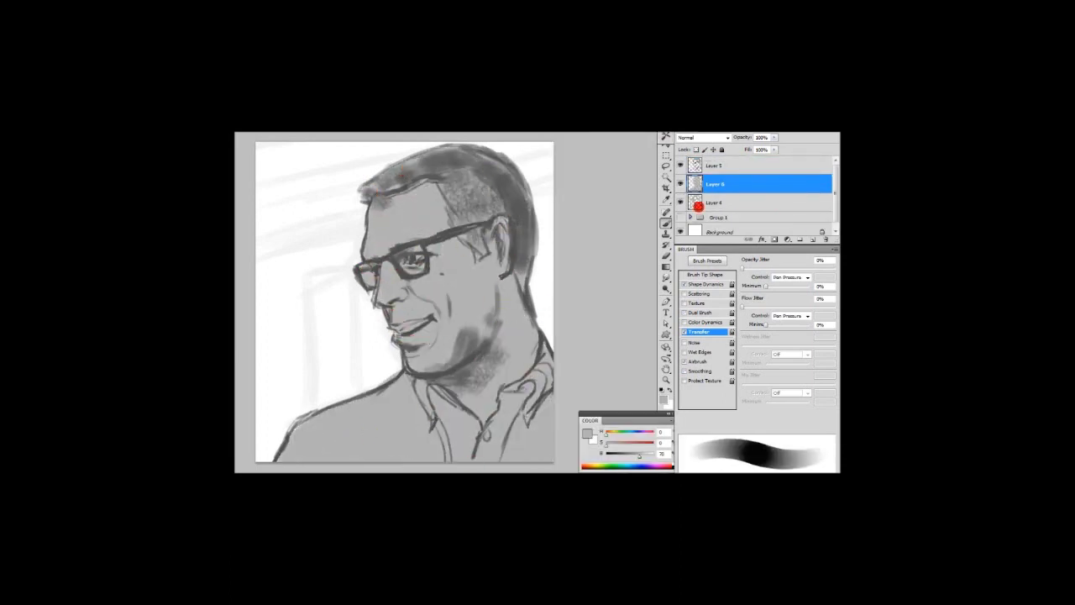
- Paint broad grey bands across the top of the background on new Layer 7
{"action": "left_click", "coordinate": [698, 205]}
{"action": "key", "text": "ctrl+shift+alt+n"}
{"action": "left_click_drag", "start_coordinate": [274, 285], "coordinate": [338, 187]}
{"action": "left_click", "coordinate": [268, 185], "text": "shift"}
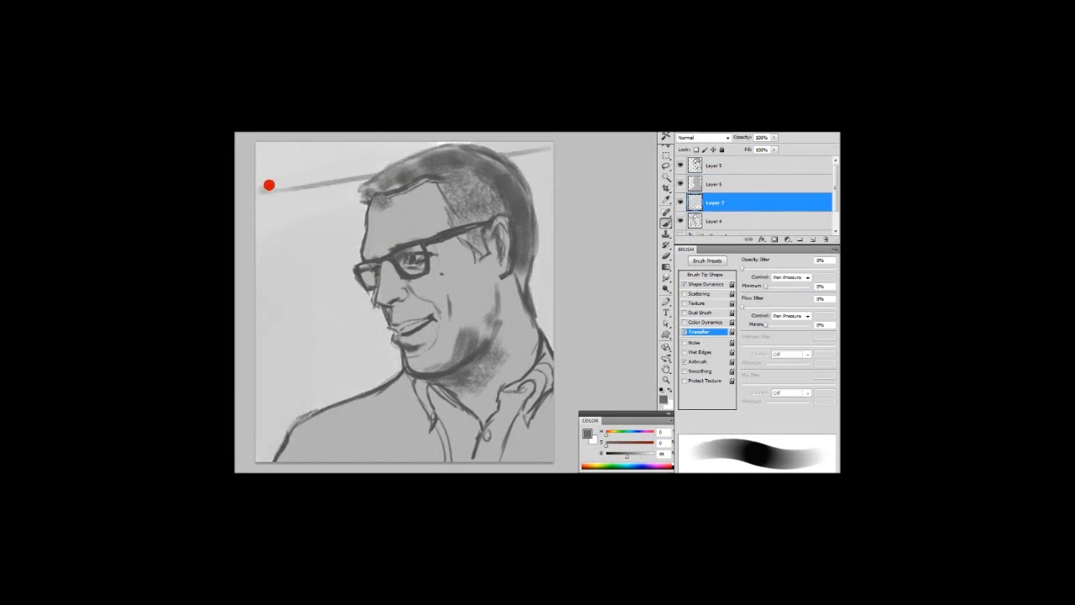
{"action": "mouse_move", "coordinate": [269, 184]}
{"action": "left_mouse_down"}
{"action": "mouse_move", "coordinate": [343, 143]}
{"action": "mouse_move", "coordinate": [237, 260]}
{"action": "mouse_move", "coordinate": [347, 260]}
{"action": "left_mouse_up"}
- Paint vertical window-frame strokes and darker grey background around the figure
{"action": "mouse_move", "coordinate": [293, 286]}
{"action": "left_mouse_down"}
{"action": "mouse_move", "coordinate": [293, 399]}
{"action": "mouse_move", "coordinate": [329, 288]}
{"action": "mouse_move", "coordinate": [344, 412]}
{"action": "left_mouse_up"}
{"action": "left_click_drag", "start_coordinate": [269, 218], "coordinate": [361, 453]}
{"action": "left_click_drag", "start_coordinate": [269, 420], "coordinate": [277, 252]}
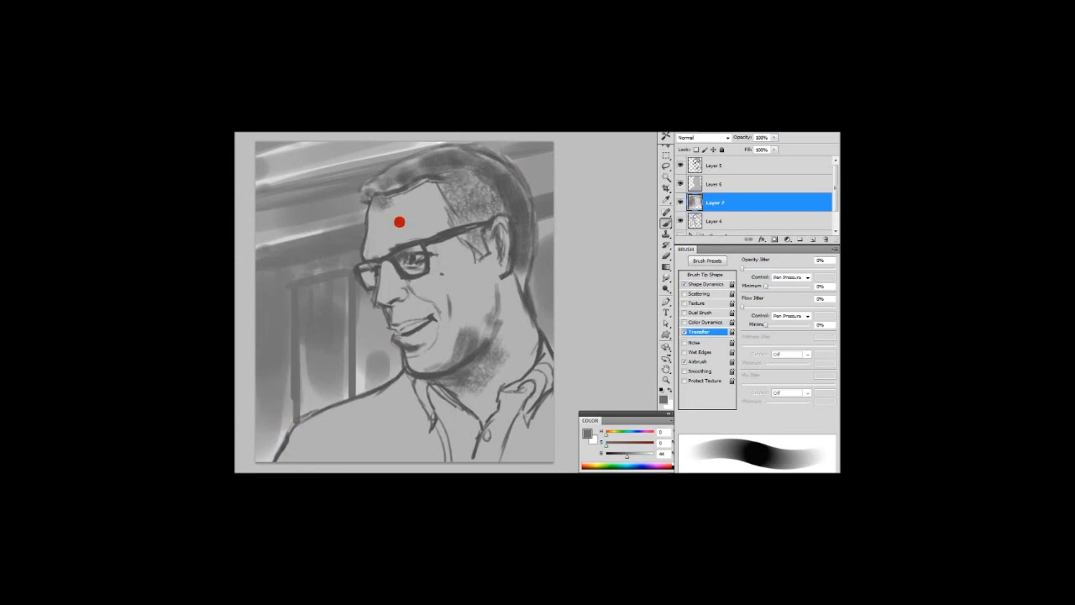
{"action": "mouse_move", "coordinate": [260, 180]}
{"action": "left_mouse_down"}
{"action": "mouse_move", "coordinate": [468, 139]}
{"action": "mouse_move", "coordinate": [310, 134]}
{"action": "left_mouse_up"}
{"action": "left_click_drag", "start_coordinate": [428, 168], "coordinate": [260, 151]}
{"action": "left_click_drag", "start_coordinate": [529, 180], "coordinate": [541, 290]}
{"action": "left_click_drag", "start_coordinate": [277, 445], "coordinate": [277, 344]}
{"action": "left_click_drag", "start_coordinate": [340, 277], "coordinate": [340, 340]}
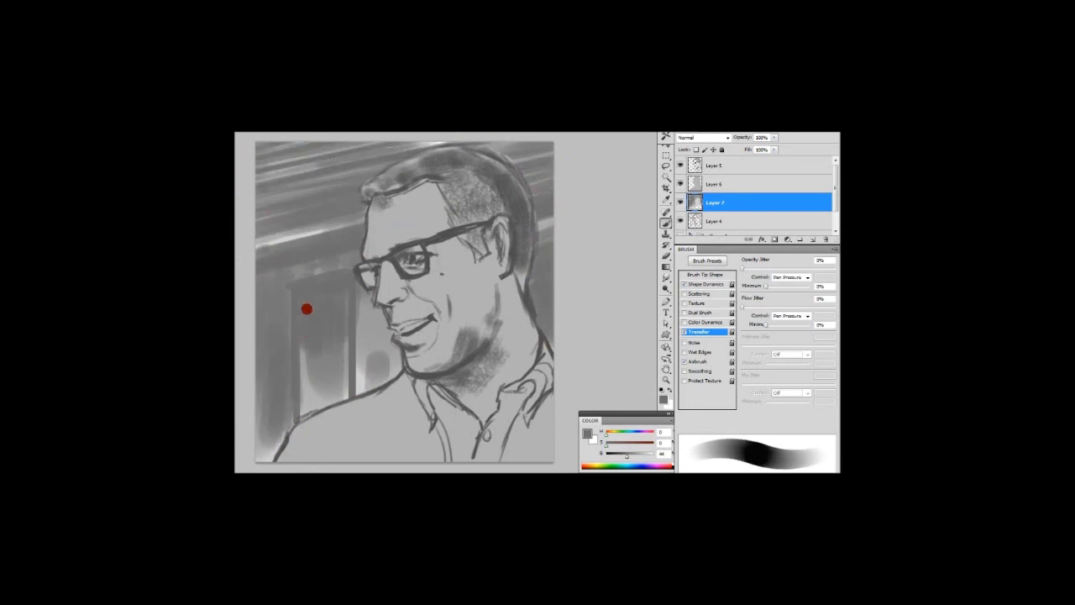
{"action": "left_click_drag", "start_coordinate": [725, 202], "coordinate": [725, 161]}
- Fill a new layer with brown-grey as a light tint, then paint orange skin on Layer 9
{"action": "left_click", "coordinate": [605, 433]}
{"action": "key", "text": "alt+BackSpace"}
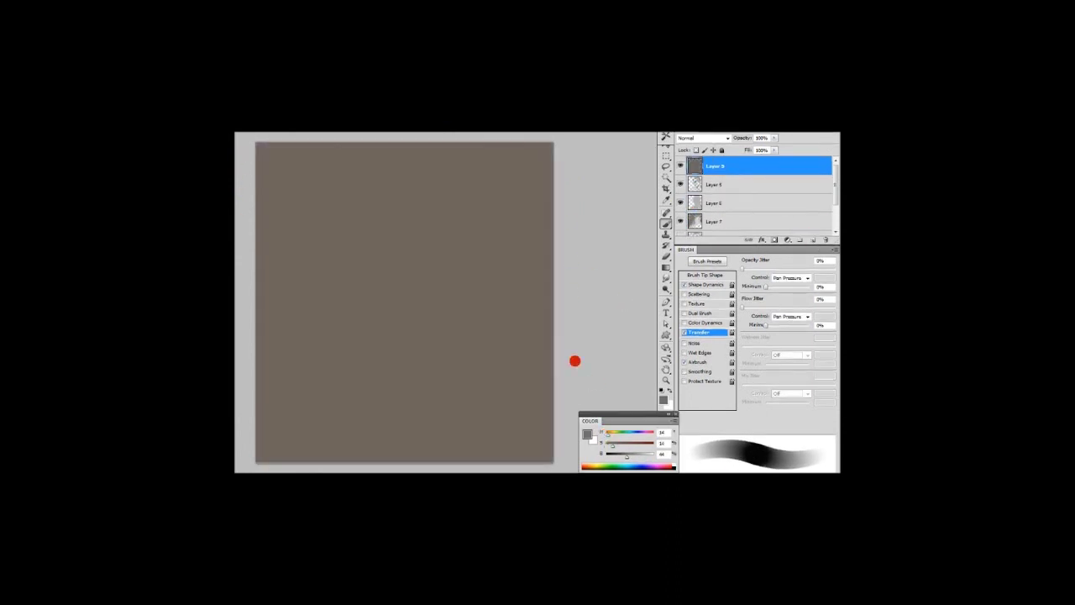
{"action": "left_click", "coordinate": [704, 137]}
{"action": "left_click", "coordinate": [739, 173]}
{"action": "left_click", "coordinate": [612, 446]}
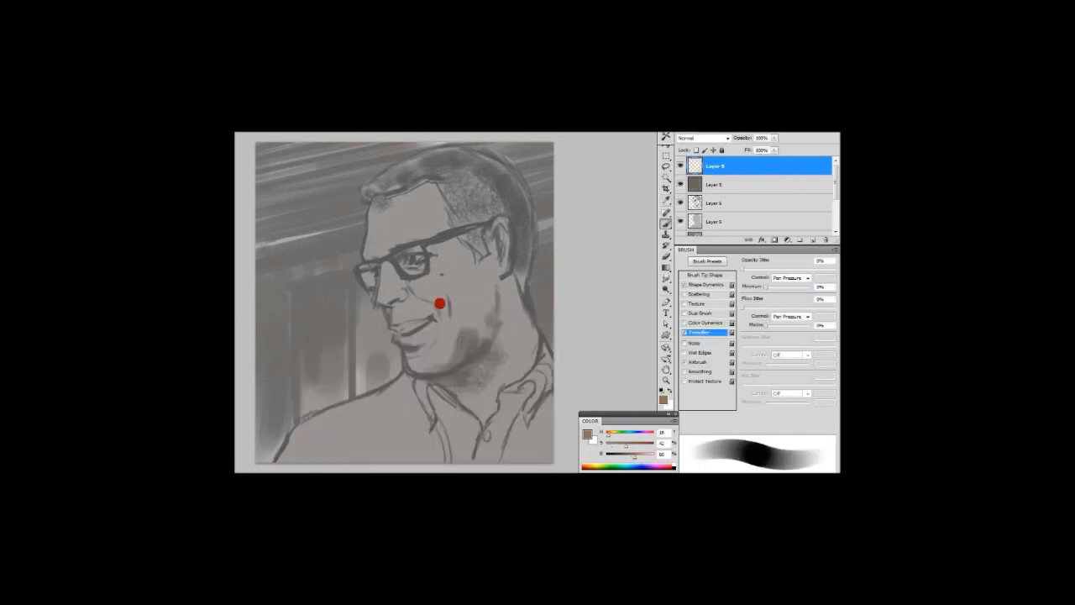
{"action": "mouse_move", "coordinate": [439, 303]}
{"action": "left_mouse_down"}
{"action": "mouse_move", "coordinate": [417, 353]}
{"action": "mouse_move", "coordinate": [384, 228]}
{"action": "mouse_move", "coordinate": [513, 336]}
{"action": "left_mouse_up"}
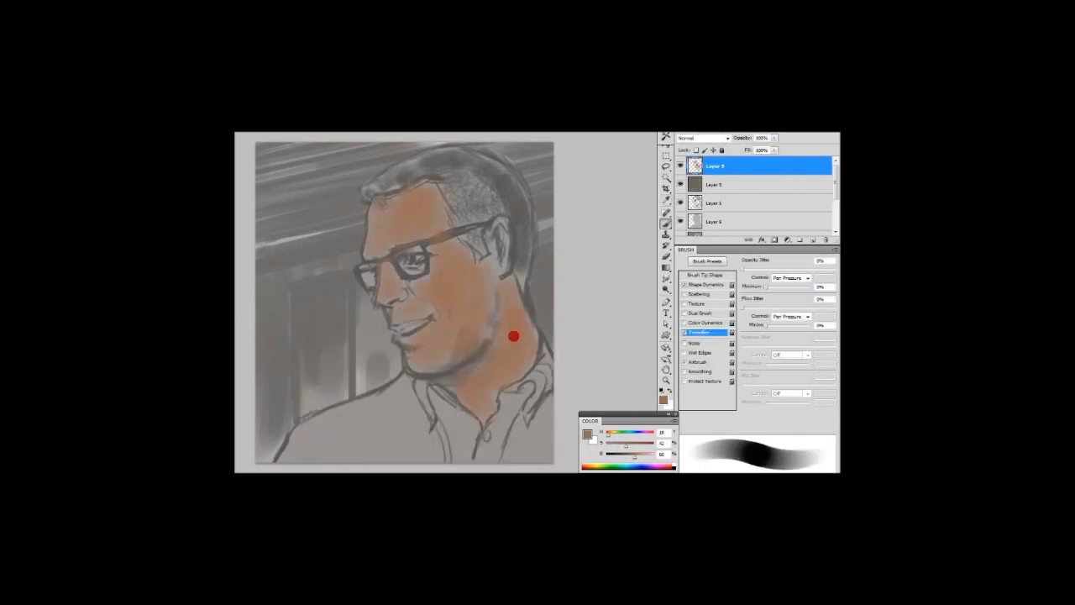
- Paint a dark brown shadow under the jaw and neck, plus a moustache
{"action": "left_click", "coordinate": [587, 434]}
{"action": "left_click", "coordinate": [360, 445]}
{"action": "left_click", "coordinate": [540, 330]}
{"action": "left_click_drag", "start_coordinate": [437, 374], "coordinate": [487, 403]}
{"action": "left_click_drag", "start_coordinate": [454, 353], "coordinate": [500, 416]}
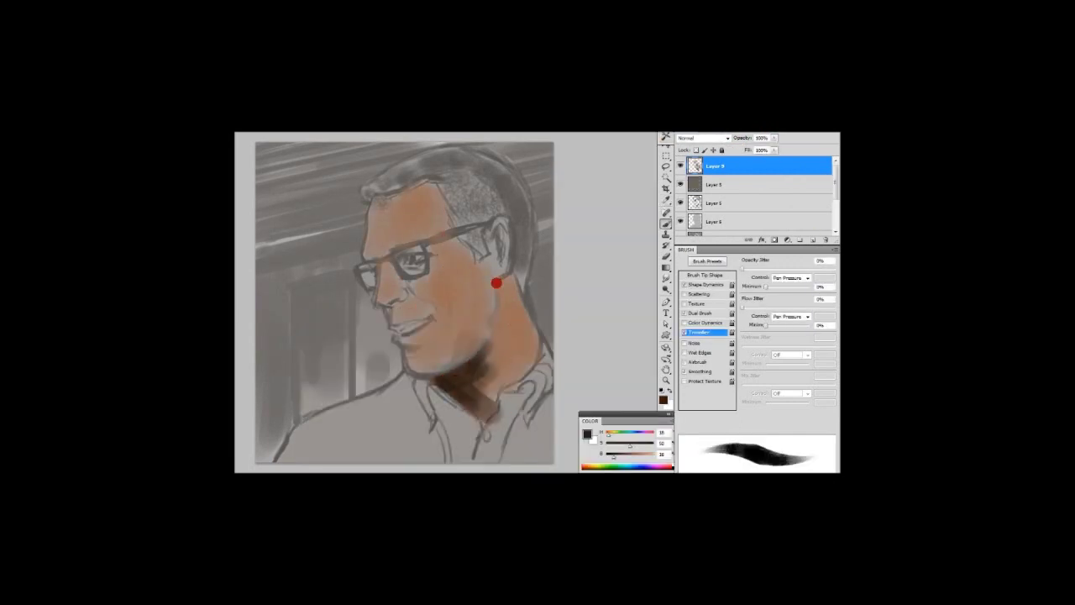
{"action": "left_click_drag", "start_coordinate": [495, 363], "coordinate": [471, 408]}
{"action": "left_click_drag", "start_coordinate": [400, 310], "coordinate": [424, 315]}
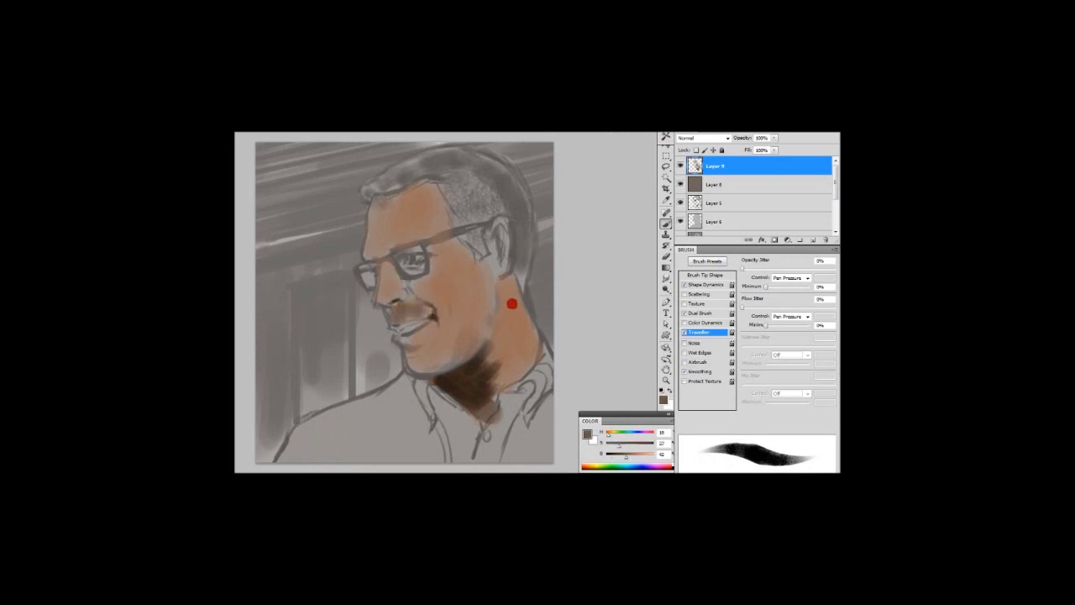
- Paint a lighter skin tone over forehead, face, cheek and neck, softening the neck shadow
{"action": "left_click", "coordinate": [587, 433]}
{"action": "left_click_drag", "start_coordinate": [394, 367], "coordinate": [357, 355]}
{"action": "key", "text": "Return"}
{"action": "left_click_drag", "start_coordinate": [398, 204], "coordinate": [465, 224]}
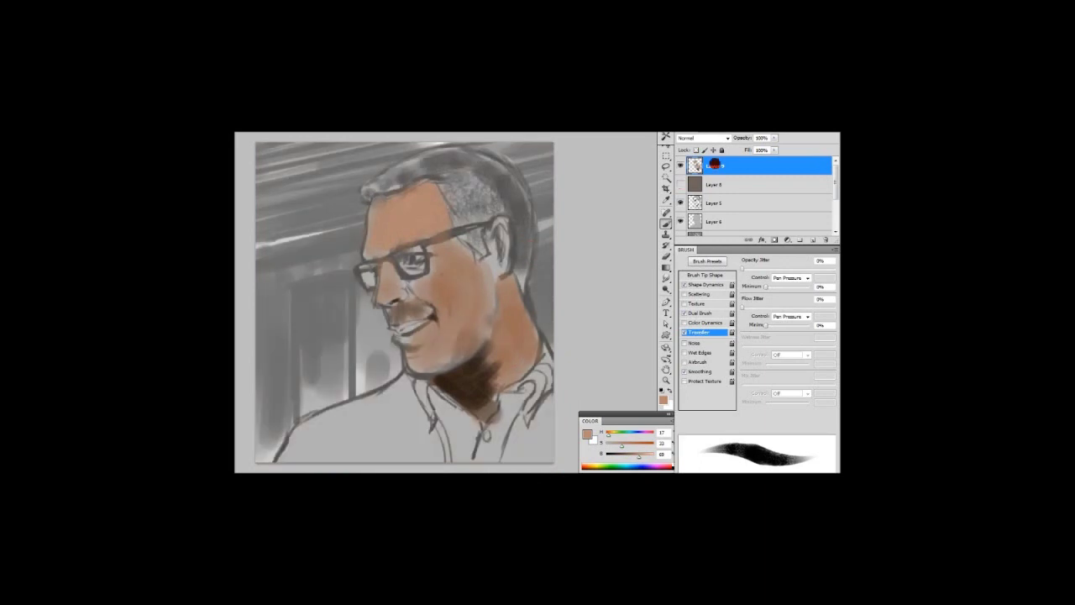
{"action": "left_click_drag", "start_coordinate": [713, 166], "coordinate": [714, 202]}
{"action": "mouse_move", "coordinate": [499, 346]}
{"action": "left_mouse_down"}
{"action": "mouse_move", "coordinate": [427, 355]}
{"action": "mouse_move", "coordinate": [413, 295]}
{"action": "mouse_move", "coordinate": [391, 276]}
{"action": "mouse_move", "coordinate": [437, 183]}
{"action": "left_mouse_up"}
{"action": "left_click_drag", "start_coordinate": [458, 374], "coordinate": [499, 416]}
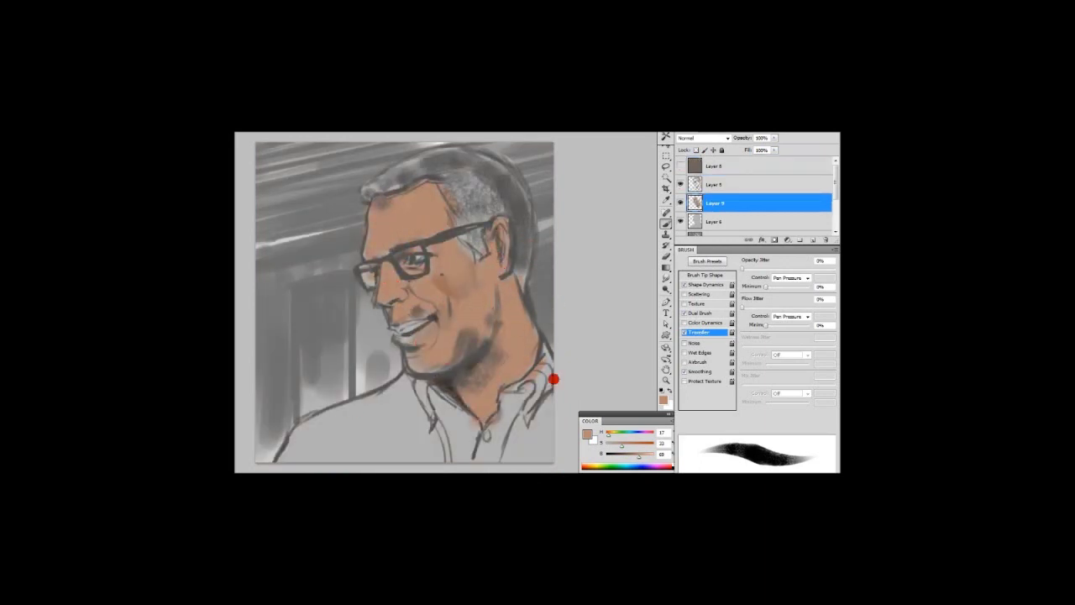
- Add brown strokes to the top background and shade the cheek and jaw darker
{"action": "left_click_drag", "start_coordinate": [266, 197], "coordinate": [386, 168]}
{"action": "left_click_drag", "start_coordinate": [484, 152], "coordinate": [546, 139]}
{"action": "mouse_move", "coordinate": [451, 301]}
{"action": "left_mouse_down"}
{"action": "mouse_move", "coordinate": [456, 324]}
{"action": "mouse_move", "coordinate": [444, 339]}
{"action": "mouse_move", "coordinate": [413, 338]}
{"action": "left_mouse_up"}
{"action": "left_click_drag", "start_coordinate": [479, 332], "coordinate": [503, 294]}
- Darken the Layer 5 line work with Hue/Saturation, then return to the skin layer
{"action": "left_click", "coordinate": [708, 183], "text": "ctrl"}
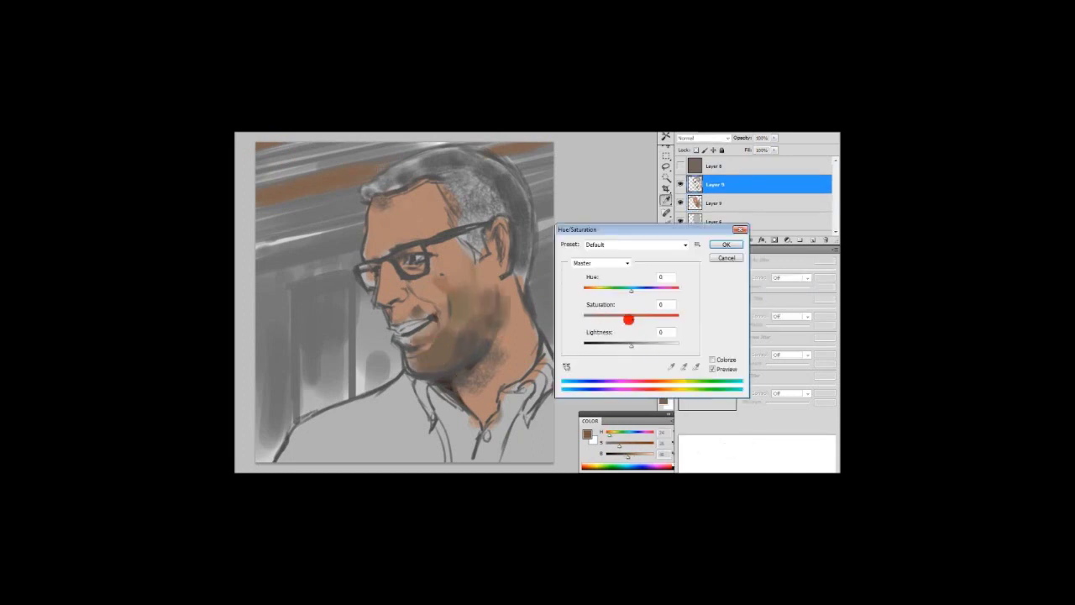
{"action": "key", "text": "ctrl+d"}
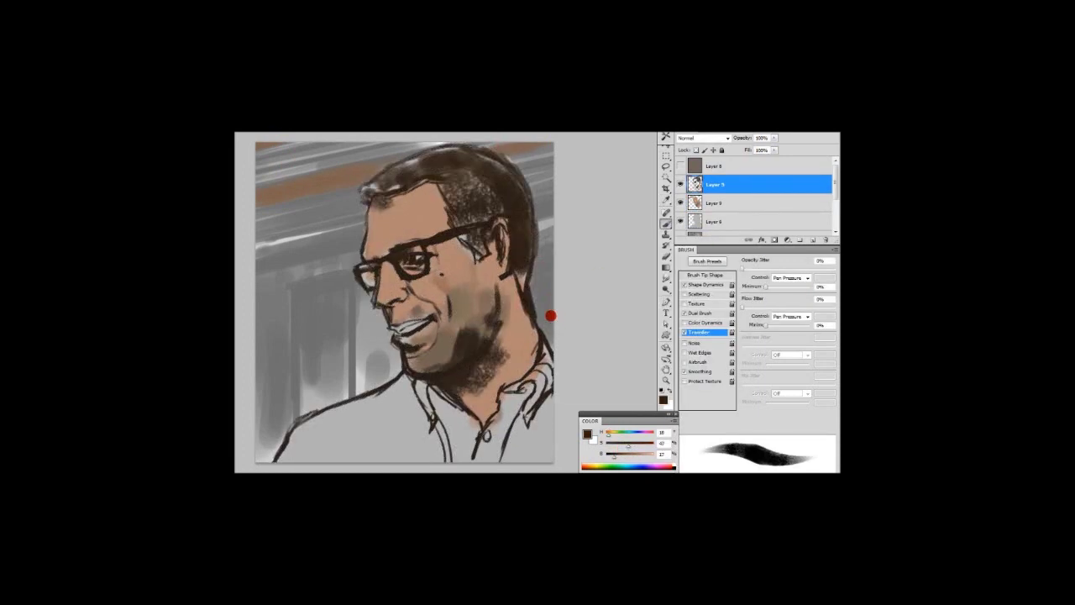
{"action": "key", "text": "alt+bracketleft"}
- Repaint the cheek in light tan and lips in dark brown; add Layer 10 in Color mode
{"action": "left_click_drag", "start_coordinate": [471, 297], "coordinate": [437, 311]}
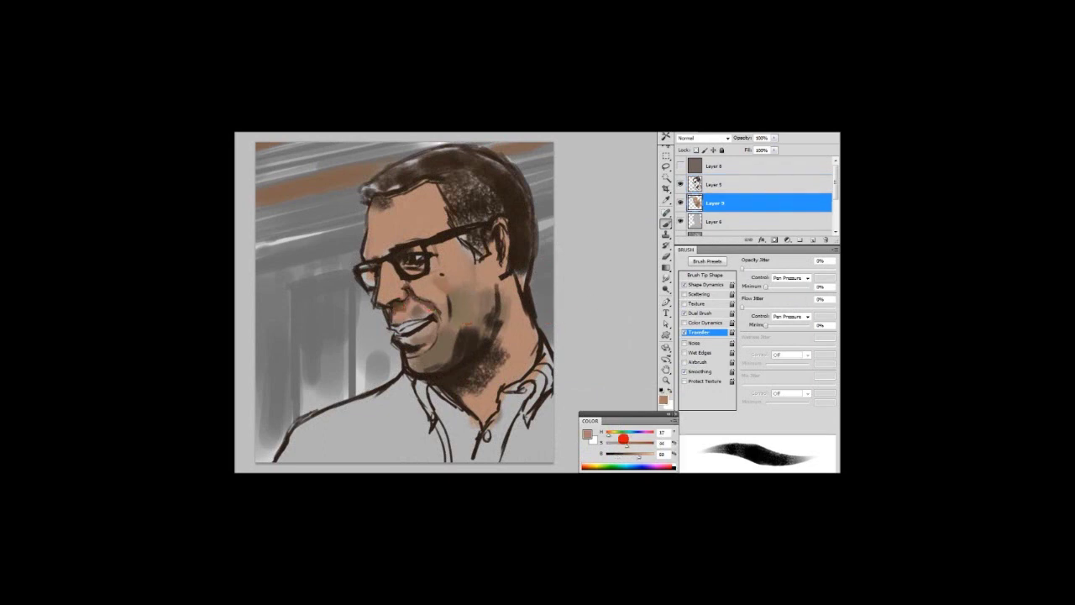
{"action": "left_click", "coordinate": [501, 347], "text": "alt"}
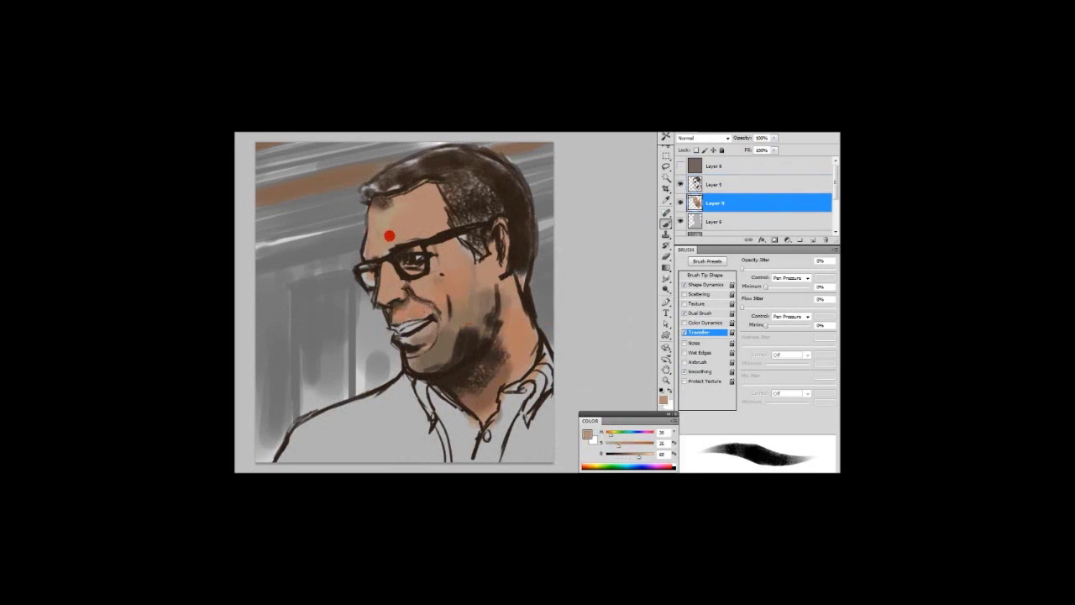
{"action": "left_click", "coordinate": [390, 211], "text": "alt"}
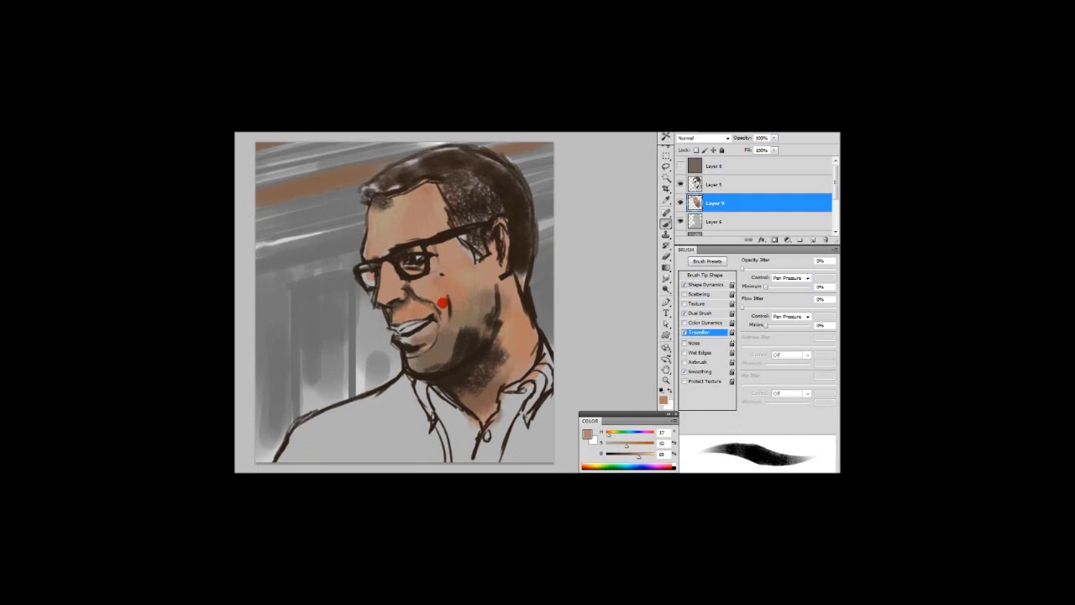
{"action": "left_click", "coordinate": [427, 325], "text": "alt"}
{"action": "left_click", "coordinate": [429, 326]}
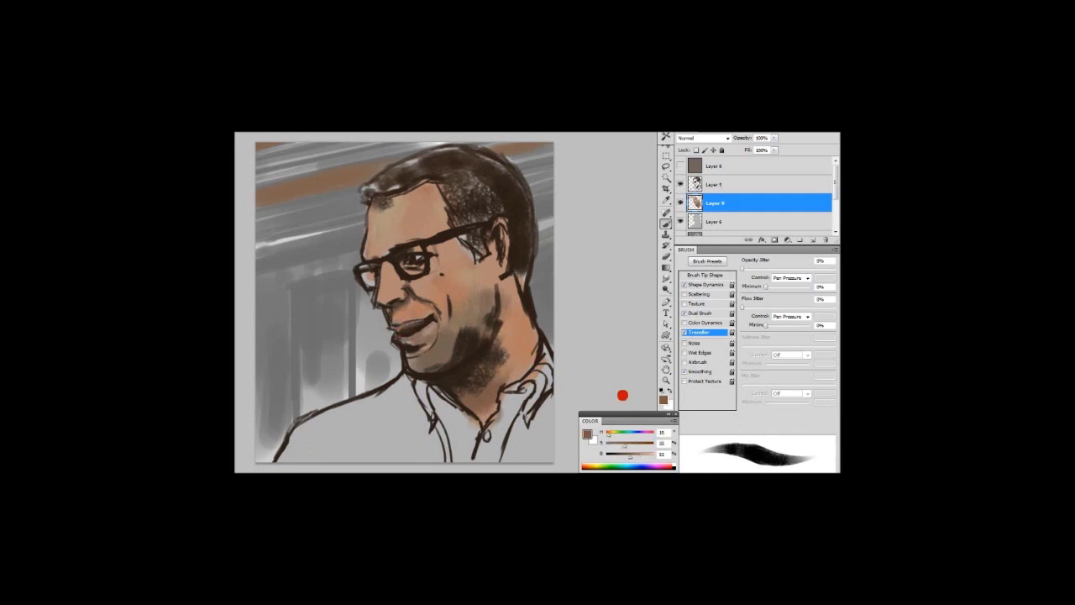
{"action": "key", "text": "ctrl+shift+alt+n"}
{"action": "key", "text": "shift+alt+c"}
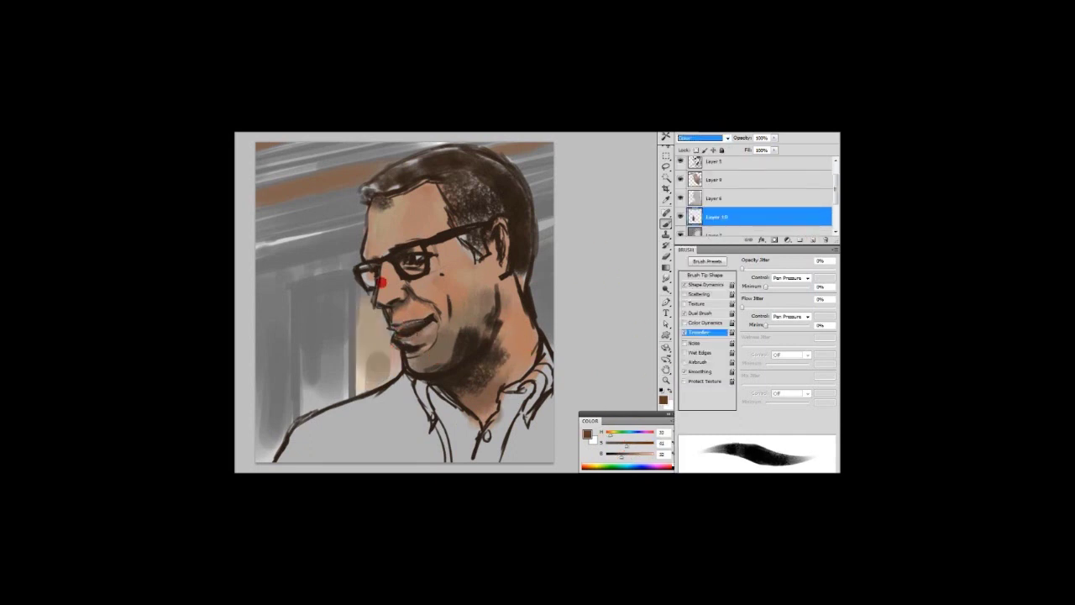
- Tint the upper-left background olive and bluish grey, then darken the doorway with sampled brown
{"action": "left_click", "coordinate": [597, 465]}
{"action": "left_click_drag", "start_coordinate": [361, 200], "coordinate": [266, 224]}
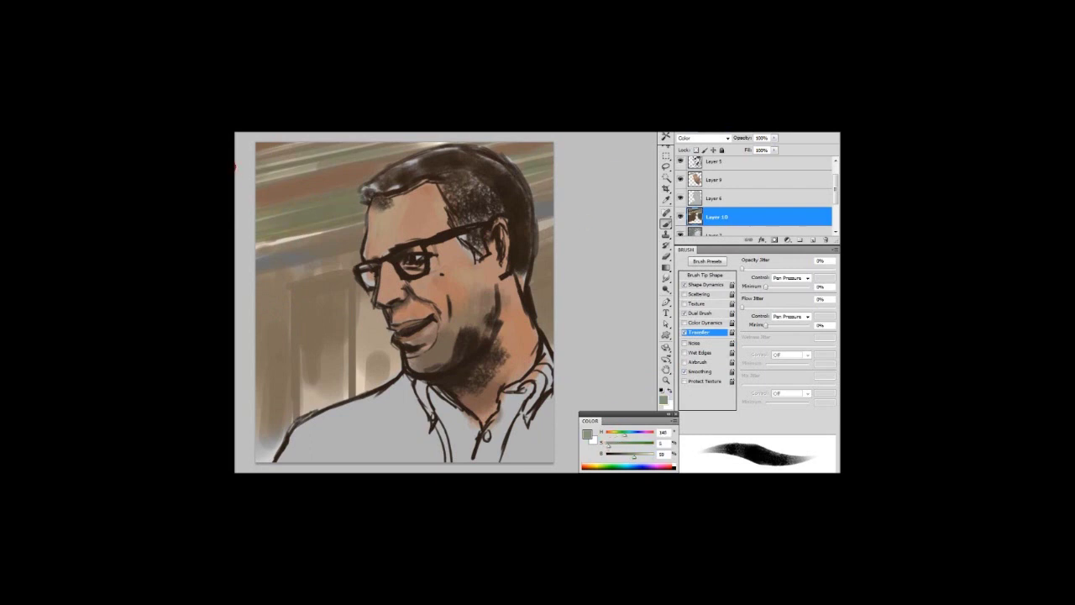
{"action": "left_click_drag", "start_coordinate": [235, 166], "coordinate": [309, 255]}
{"action": "key", "text": "ctrl+e"}
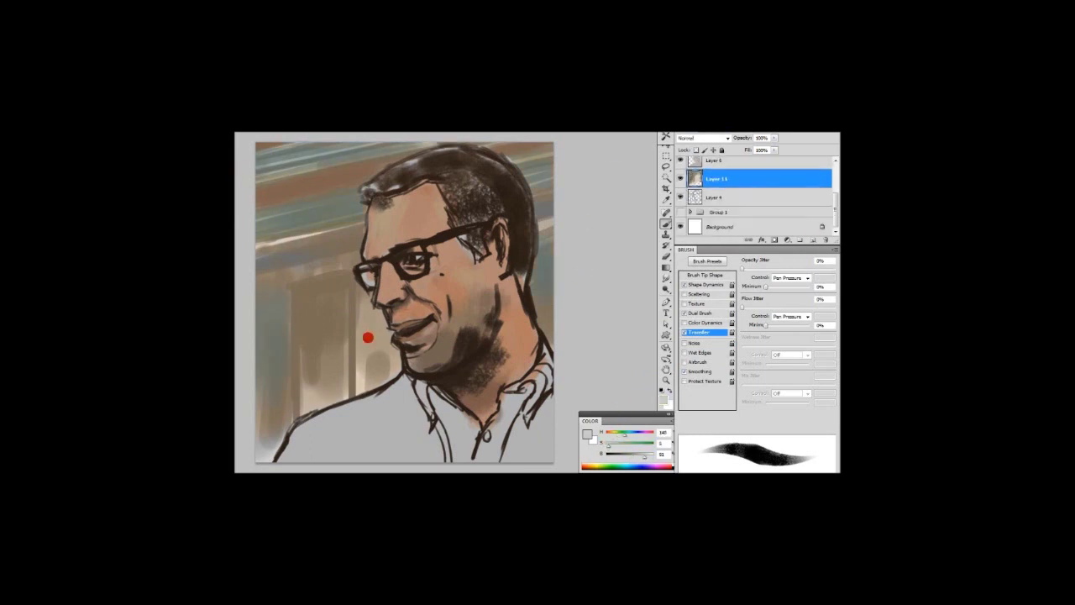
{"action": "left_click", "coordinate": [369, 336], "text": "alt"}
{"action": "mouse_move", "coordinate": [368, 336]}
{"action": "left_mouse_down"}
{"action": "mouse_move", "coordinate": [384, 355]}
{"action": "mouse_move", "coordinate": [367, 276]}
{"action": "mouse_move", "coordinate": [347, 244]}
{"action": "mouse_move", "coordinate": [372, 233]}
{"action": "mouse_move", "coordinate": [382, 334]}
{"action": "left_mouse_up"}
{"action": "mouse_move", "coordinate": [304, 286]}
{"action": "left_mouse_down"}
{"action": "mouse_move", "coordinate": [351, 282]}
{"action": "mouse_move", "coordinate": [351, 395]}
{"action": "left_mouse_up"}
{"action": "mouse_move", "coordinate": [301, 407]}
{"action": "left_mouse_down"}
{"action": "mouse_move", "coordinate": [300, 277]}
{"action": "mouse_move", "coordinate": [344, 277]}
{"action": "mouse_move", "coordinate": [346, 377]}
{"action": "left_mouse_up"}
- Repaint the doorway with chalky strokes and lighten the top-left band in light grey
{"action": "left_click", "coordinate": [597, 201]}
{"action": "left_click_drag", "start_coordinate": [340, 299], "coordinate": [340, 376]}
{"action": "left_click_drag", "start_coordinate": [305, 344], "coordinate": [305, 415]}
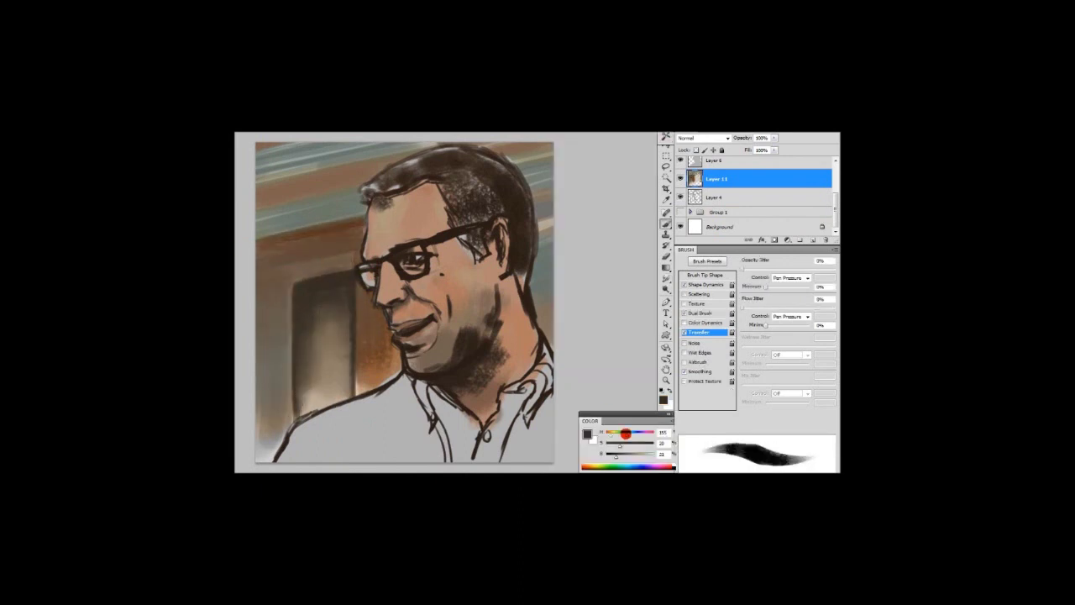
{"action": "mouse_move", "coordinate": [307, 310]}
{"action": "left_mouse_down"}
{"action": "mouse_move", "coordinate": [340, 357]}
{"action": "mouse_move", "coordinate": [302, 420]}
{"action": "left_mouse_up"}
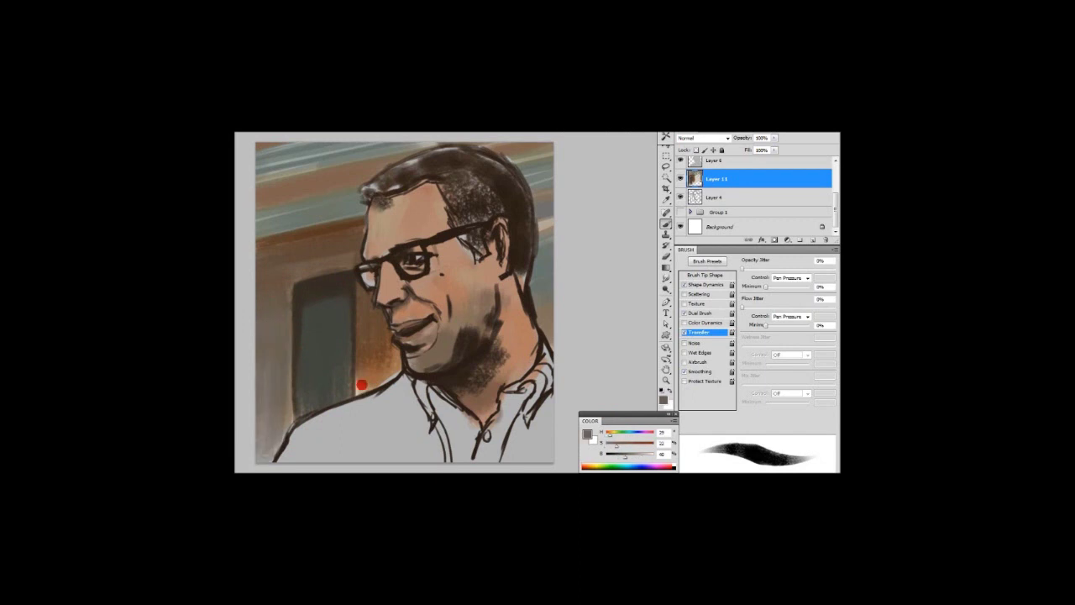
{"action": "left_click", "coordinate": [520, 341], "text": "alt"}
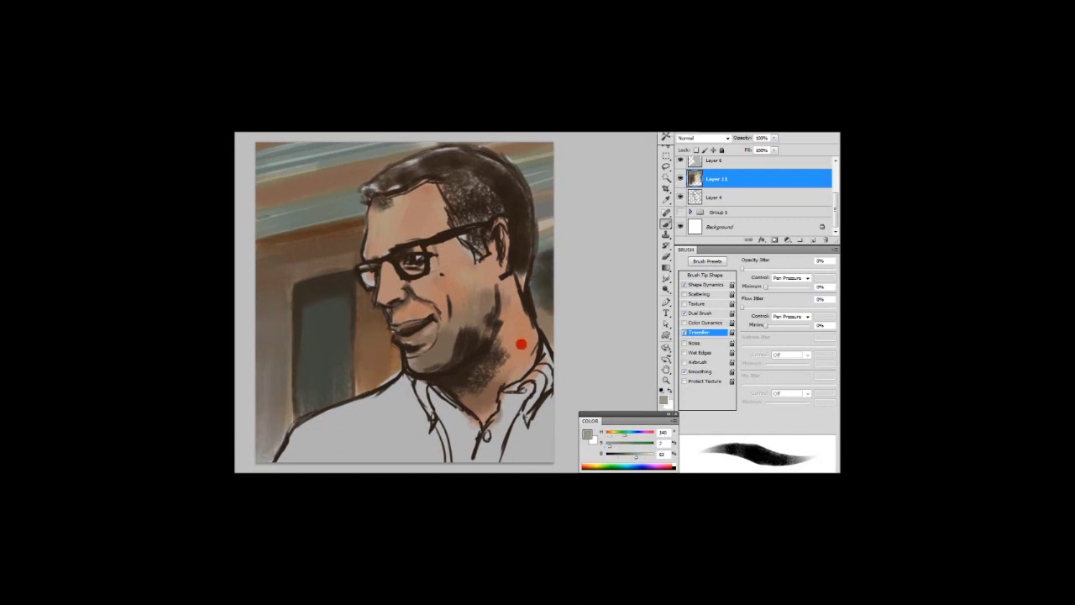
{"action": "left_click_drag", "start_coordinate": [260, 153], "coordinate": [348, 159]}
{"action": "mouse_move", "coordinate": [419, 168]}
{"action": "left_mouse_down"}
{"action": "mouse_move", "coordinate": [283, 177]}
{"action": "mouse_move", "coordinate": [347, 191]}
{"action": "left_mouse_up"}
{"action": "left_click_drag", "start_coordinate": [270, 202], "coordinate": [366, 220]}
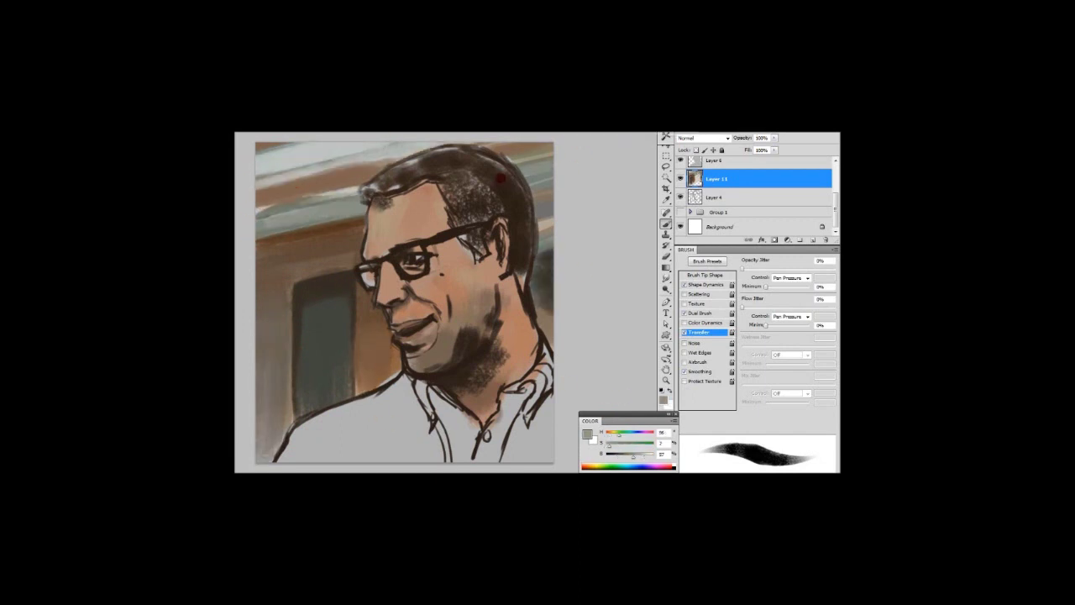
- Darken the background's right edge, the door area and the canvas's left edge
{"action": "left_click", "coordinate": [529, 172], "text": "alt"}
{"action": "left_click_drag", "start_coordinate": [538, 176], "coordinate": [546, 334]}
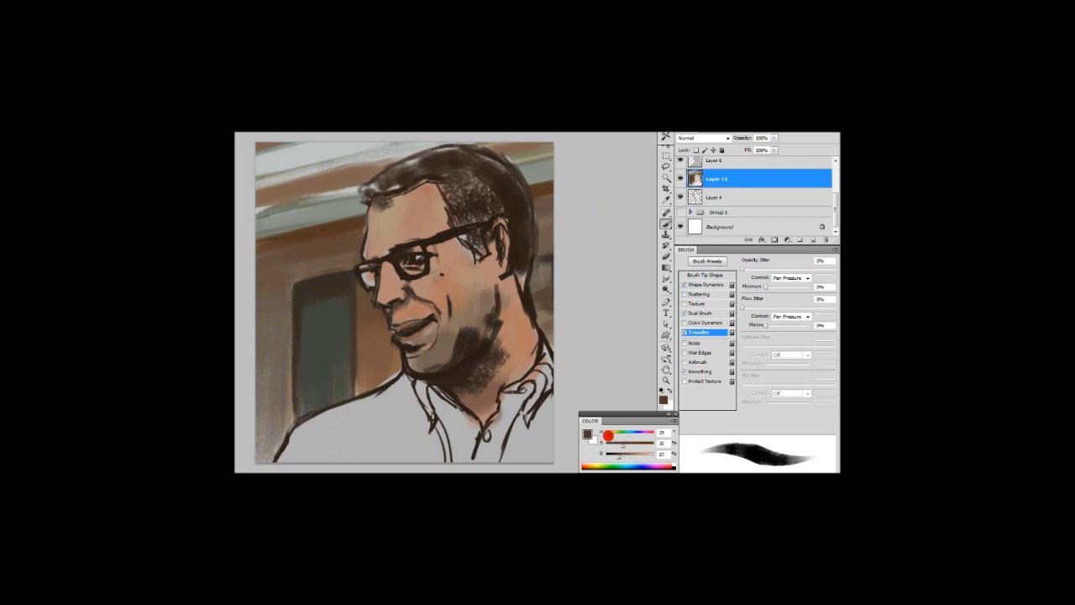
{"action": "left_click", "coordinate": [342, 298], "text": "alt"}
{"action": "mouse_move", "coordinate": [345, 294]}
{"action": "left_mouse_down"}
{"action": "mouse_move", "coordinate": [294, 277]}
{"action": "mouse_move", "coordinate": [298, 420]}
{"action": "left_mouse_up"}
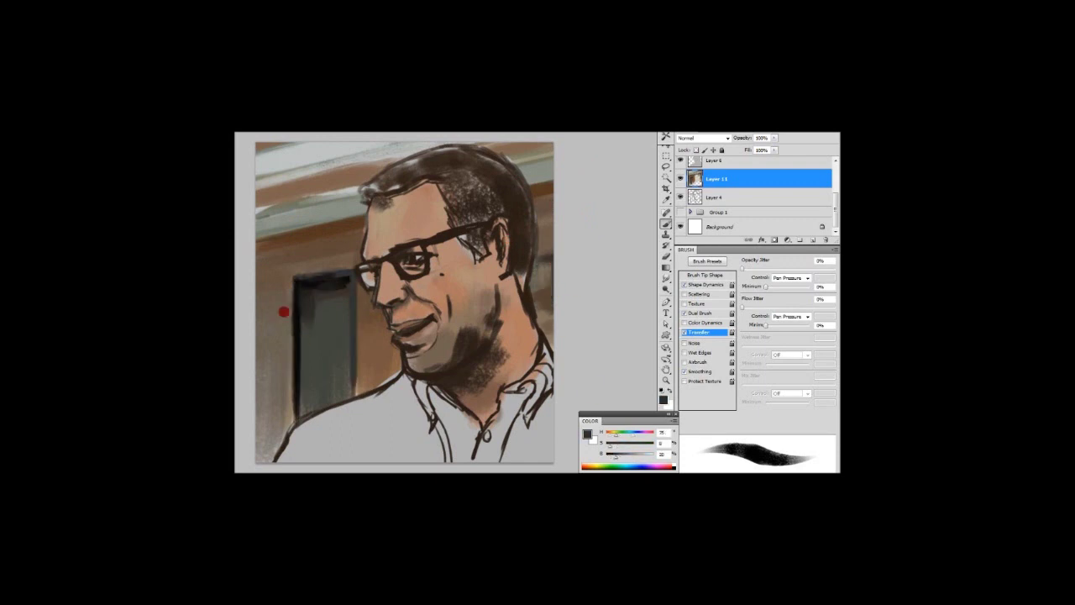
{"action": "mouse_move", "coordinate": [298, 281]}
{"action": "left_mouse_down"}
{"action": "mouse_move", "coordinate": [352, 273]}
{"action": "mouse_move", "coordinate": [350, 400]}
{"action": "left_mouse_up"}
{"action": "left_click_drag", "start_coordinate": [269, 264], "coordinate": [277, 403]}
- Smudge-blend the door's left edge and the top of the door area
{"action": "key", "text": "r"}
{"action": "mouse_move", "coordinate": [290, 277]}
{"action": "left_mouse_down"}
{"action": "mouse_move", "coordinate": [280, 426]}
{"action": "mouse_move", "coordinate": [352, 269]}
{"action": "left_mouse_up"}
{"action": "left_click_drag", "start_coordinate": [359, 395], "coordinate": [356, 300]}
- Paint the grey shirt on Layer 9 in peach and light beige, including the lower-left shoulder
{"action": "key", "text": "b"}
{"action": "right_click", "coordinate": [344, 307], "text": "alt+shift"}
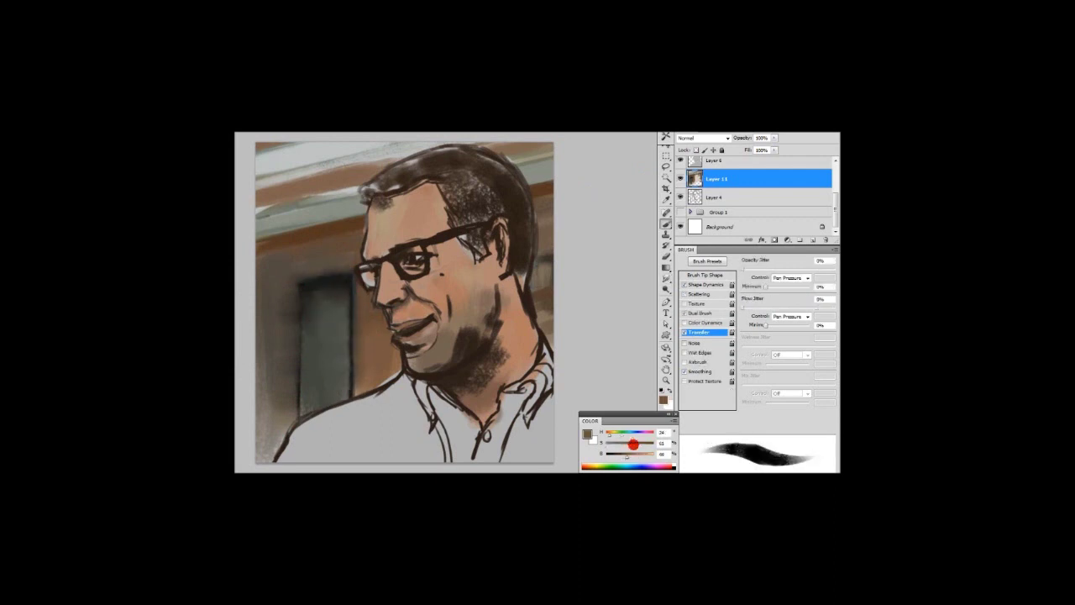
{"action": "left_click", "coordinate": [473, 273], "text": "ctrl"}
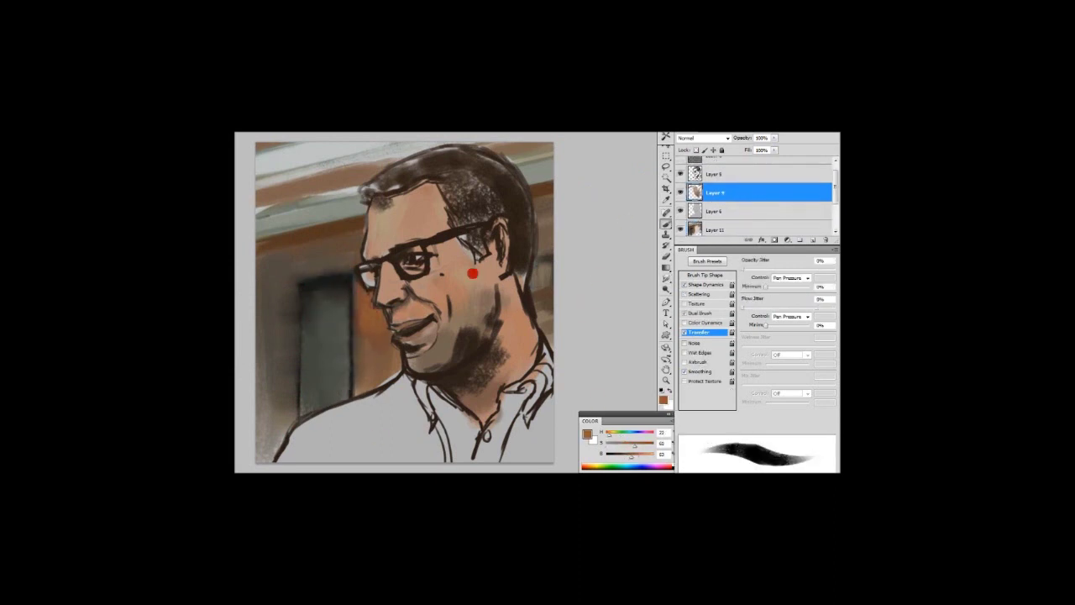
{"action": "left_click", "coordinate": [409, 317], "text": "alt"}
{"action": "left_click", "coordinate": [376, 236], "text": "alt"}
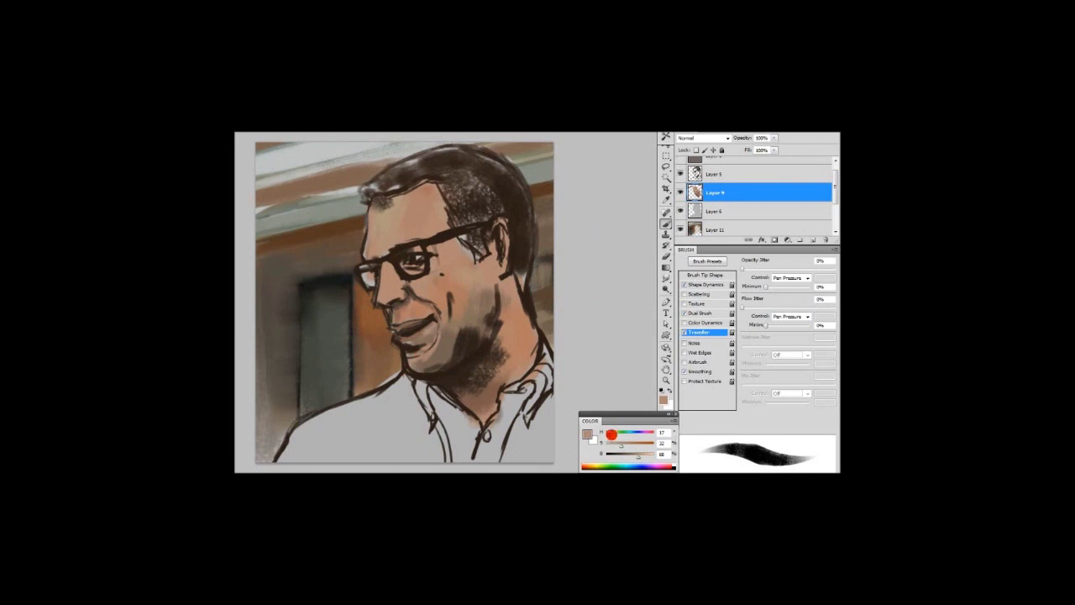
{"action": "left_click_drag", "start_coordinate": [370, 445], "coordinate": [540, 384]}
{"action": "left_click_drag", "start_coordinate": [386, 395], "coordinate": [538, 445]}
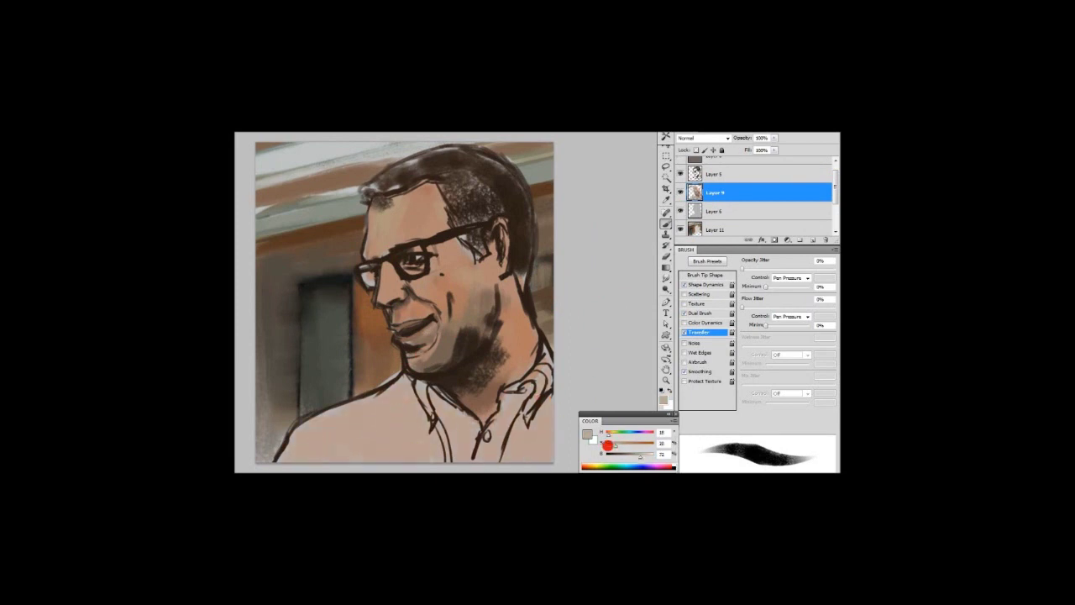
{"action": "left_click", "coordinate": [586, 433]}
{"action": "left_click", "coordinate": [545, 330]}
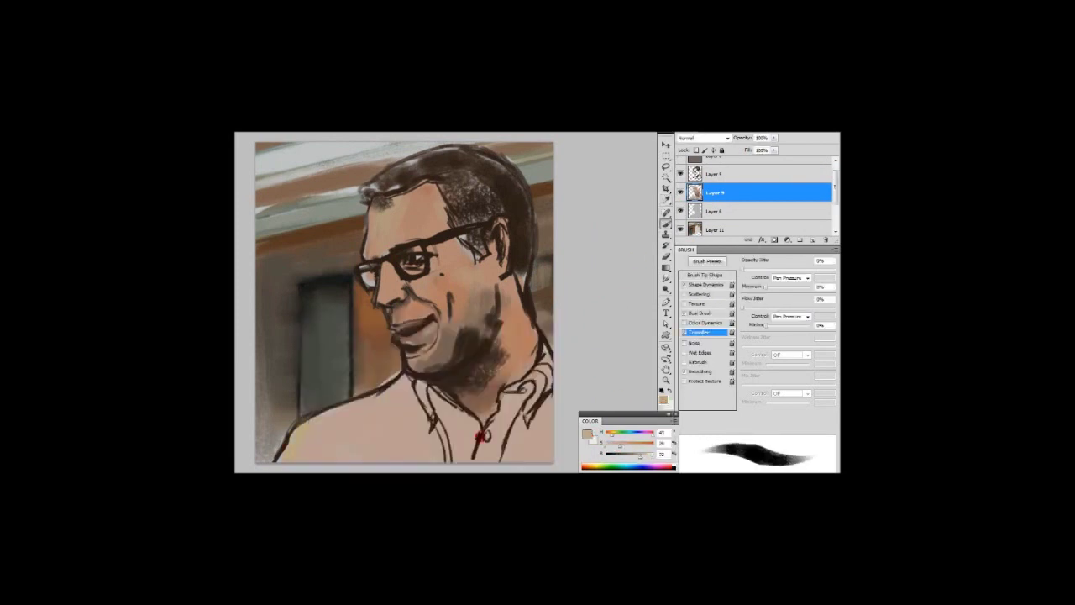
{"action": "mouse_move", "coordinate": [311, 422]}
{"action": "left_mouse_down"}
{"action": "mouse_move", "coordinate": [362, 397]}
{"action": "mouse_move", "coordinate": [387, 461]}
{"action": "left_mouse_up"}
- Paint dark blue-grey strokes on the lower-left shirt and near the neck
{"action": "left_click", "coordinate": [586, 434]}
{"action": "left_click", "coordinate": [338, 403]}
{"action": "left_click", "coordinate": [510, 328]}
{"action": "mouse_move", "coordinate": [332, 411]}
{"action": "left_mouse_down"}
{"action": "mouse_move", "coordinate": [310, 446]}
{"action": "mouse_move", "coordinate": [348, 412]}
{"action": "left_mouse_up"}
{"action": "left_click_drag", "start_coordinate": [407, 378], "coordinate": [408, 403]}
- Brush alternating pink and blue-grey plaid stripes across the shirt
{"action": "left_click", "coordinate": [586, 433]}
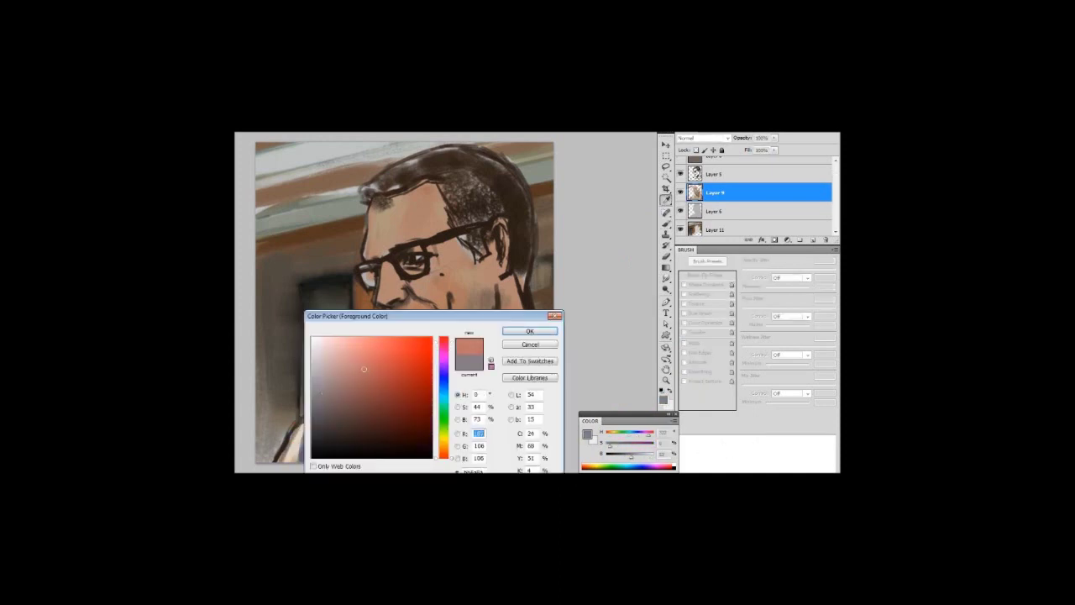
{"action": "left_click", "coordinate": [362, 364]}
{"action": "left_click", "coordinate": [529, 331]}
{"action": "mouse_move", "coordinate": [456, 432]}
{"action": "left_mouse_down"}
{"action": "mouse_move", "coordinate": [523, 420]}
{"action": "mouse_move", "coordinate": [531, 378]}
{"action": "mouse_move", "coordinate": [495, 462]}
{"action": "left_mouse_up"}
{"action": "left_click", "coordinate": [328, 424], "text": "alt"}
{"action": "left_click_drag", "start_coordinate": [403, 378], "coordinate": [412, 462]}
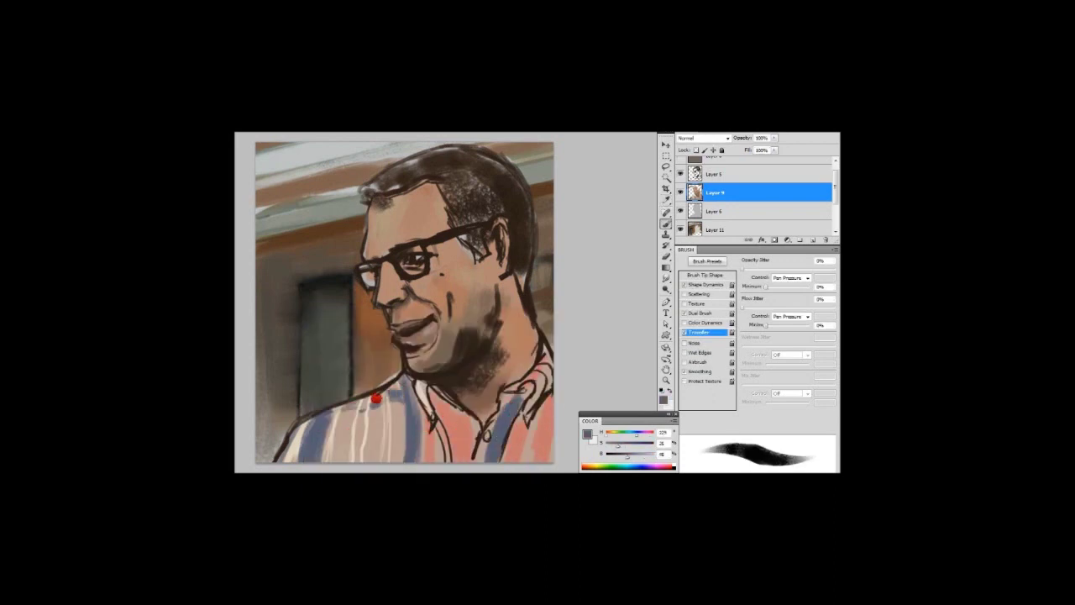
{"action": "left_click", "coordinate": [364, 409], "text": "alt"}
{"action": "mouse_move", "coordinate": [370, 403]}
{"action": "left_mouse_down"}
{"action": "mouse_move", "coordinate": [374, 457]}
{"action": "mouse_move", "coordinate": [340, 462]}
{"action": "left_mouse_up"}
- Outline the shirt's left side and bottom edge with dark brown lines
{"action": "left_click", "coordinate": [369, 403], "text": "alt"}
{"action": "left_click_drag", "start_coordinate": [369, 403], "coordinate": [356, 448]}
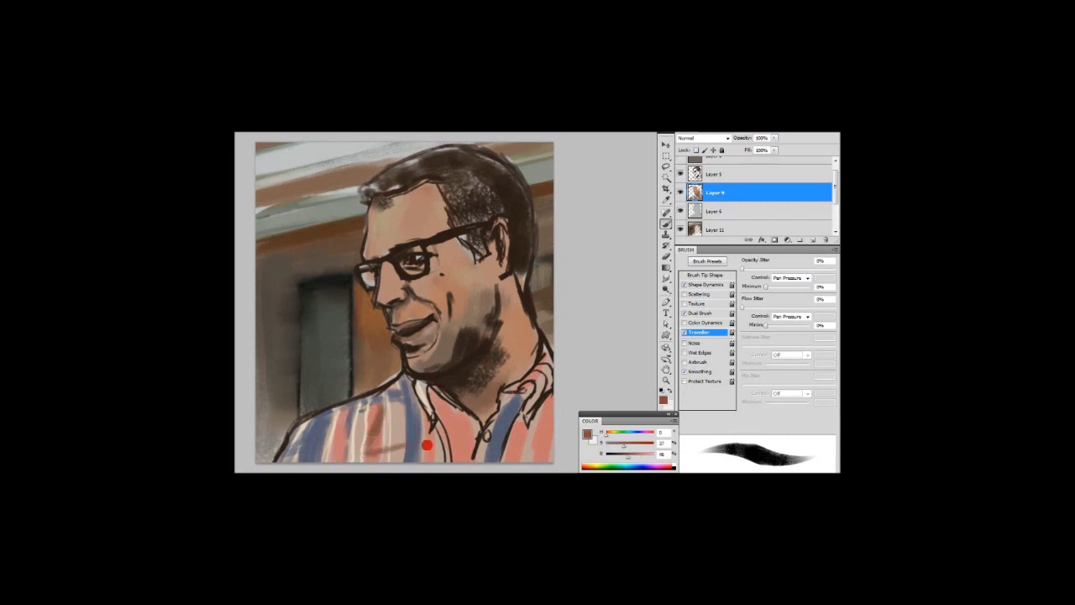
{"action": "left_click_drag", "start_coordinate": [550, 445], "coordinate": [319, 449]}
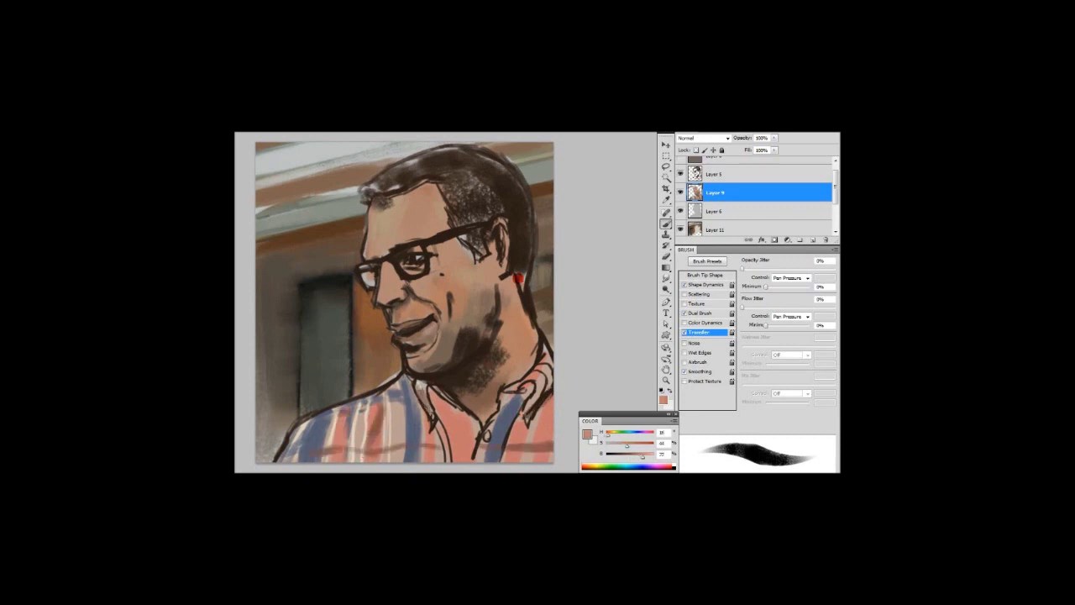
- Sample and adjust skin, brown and bluish-grey colours, then select Layer 5
{"action": "left_click", "coordinate": [437, 208], "text": "alt"}
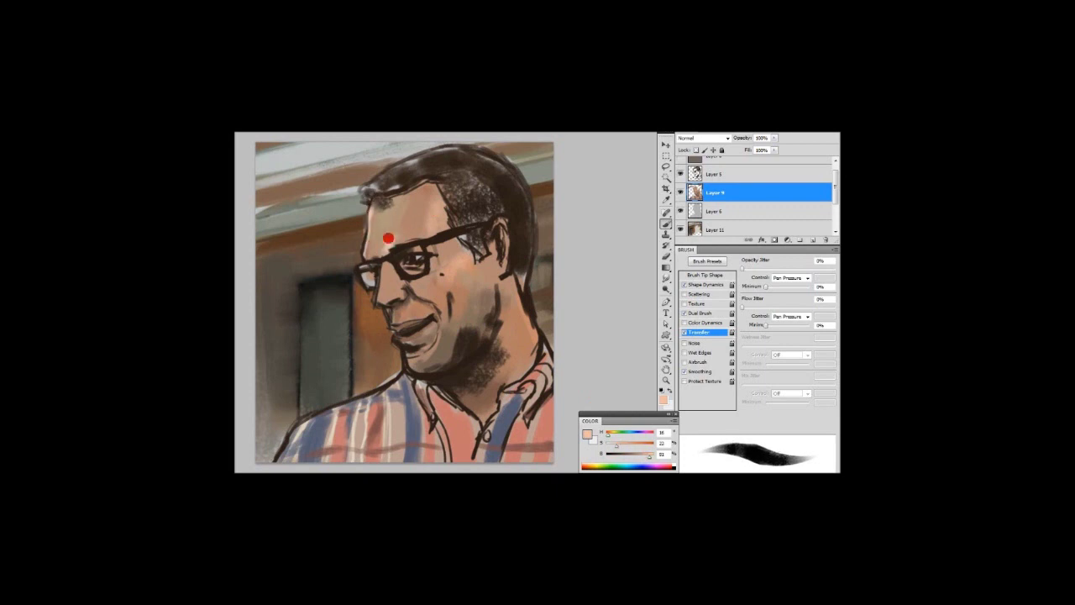
{"action": "left_click", "coordinate": [383, 262], "text": "alt"}
{"action": "left_click_drag", "start_coordinate": [606, 434], "coordinate": [608, 434]}
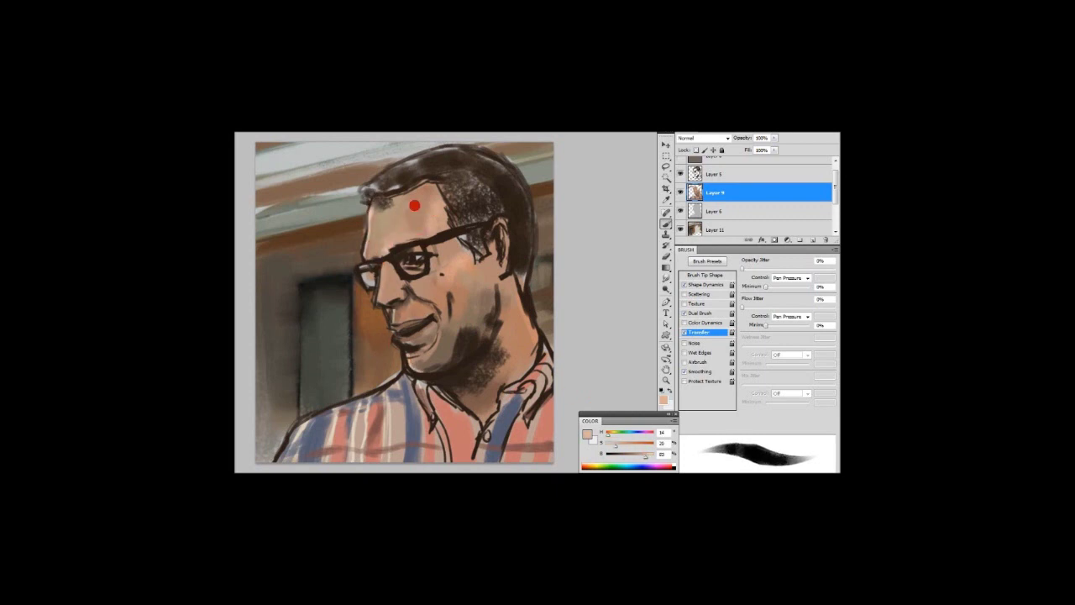
{"action": "left_click", "coordinate": [487, 293], "text": "alt"}
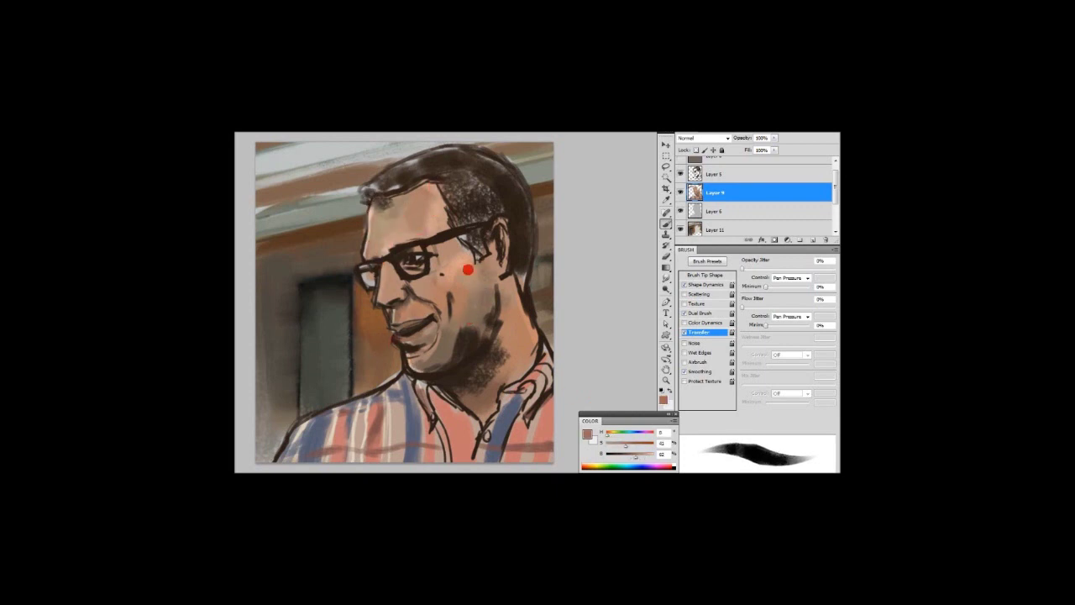
{"action": "left_click", "coordinate": [402, 259], "text": "alt"}
{"action": "left_click", "coordinate": [423, 392], "text": "alt"}
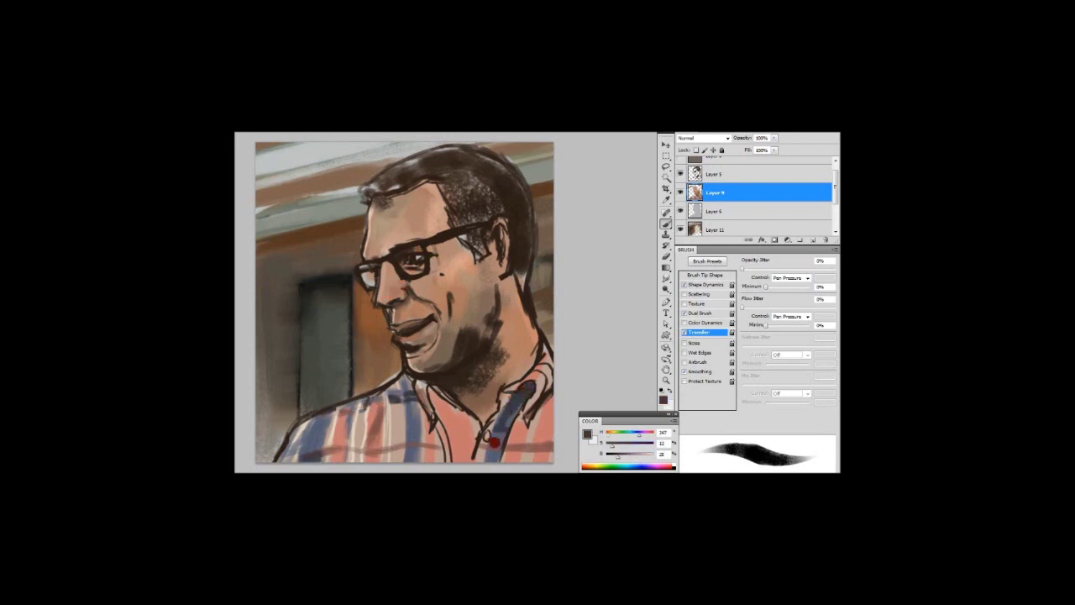
{"action": "left_click", "coordinate": [400, 444], "text": "alt"}
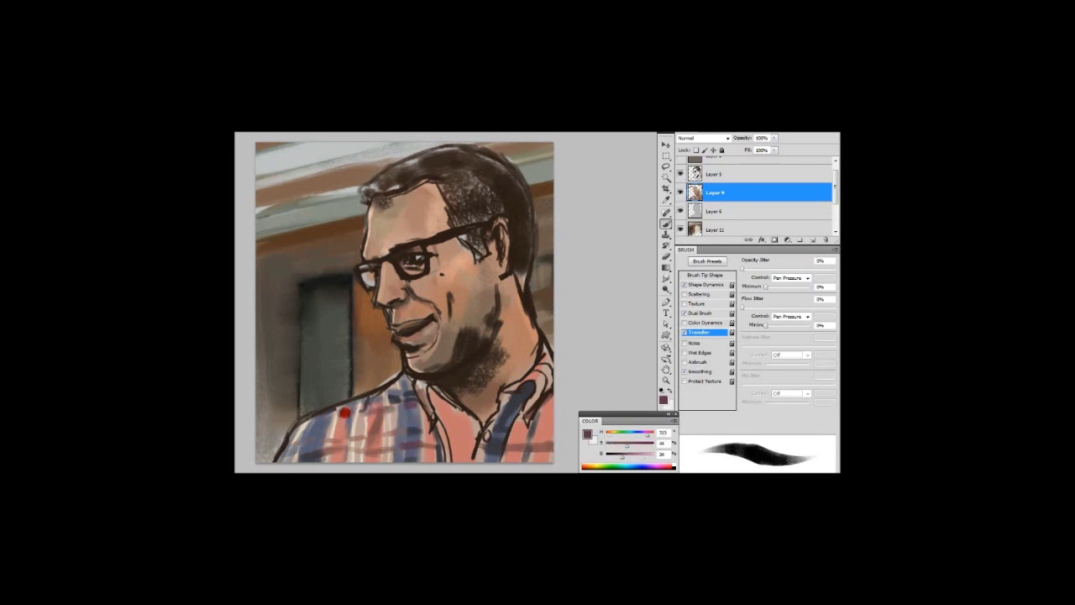
{"action": "left_click", "coordinate": [504, 390], "text": "alt"}
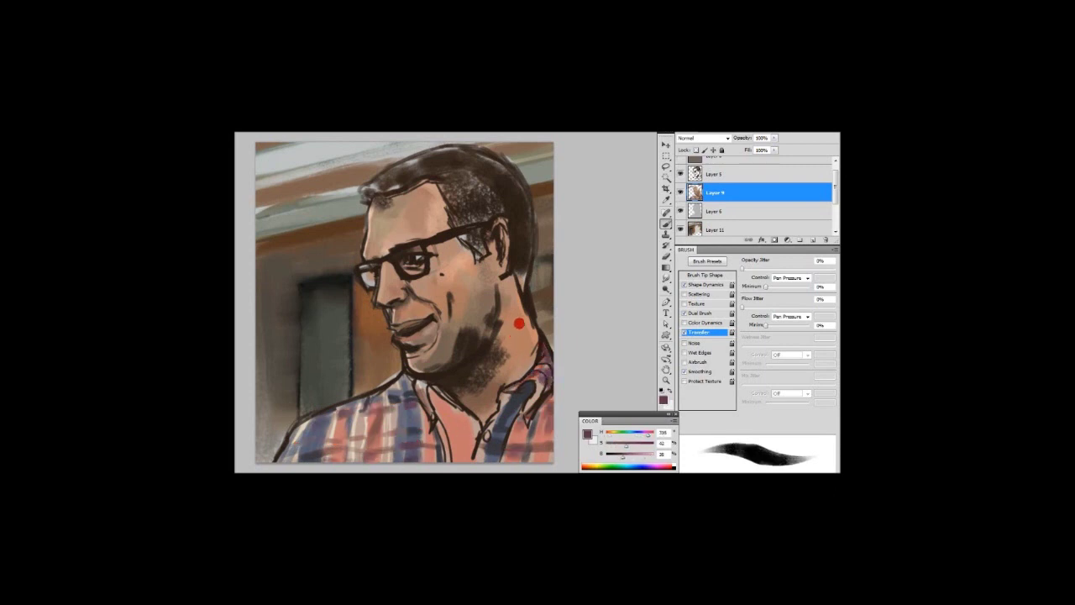
{"action": "left_click", "coordinate": [485, 258], "text": "alt"}
{"action": "left_click", "coordinate": [390, 188], "text": "alt"}
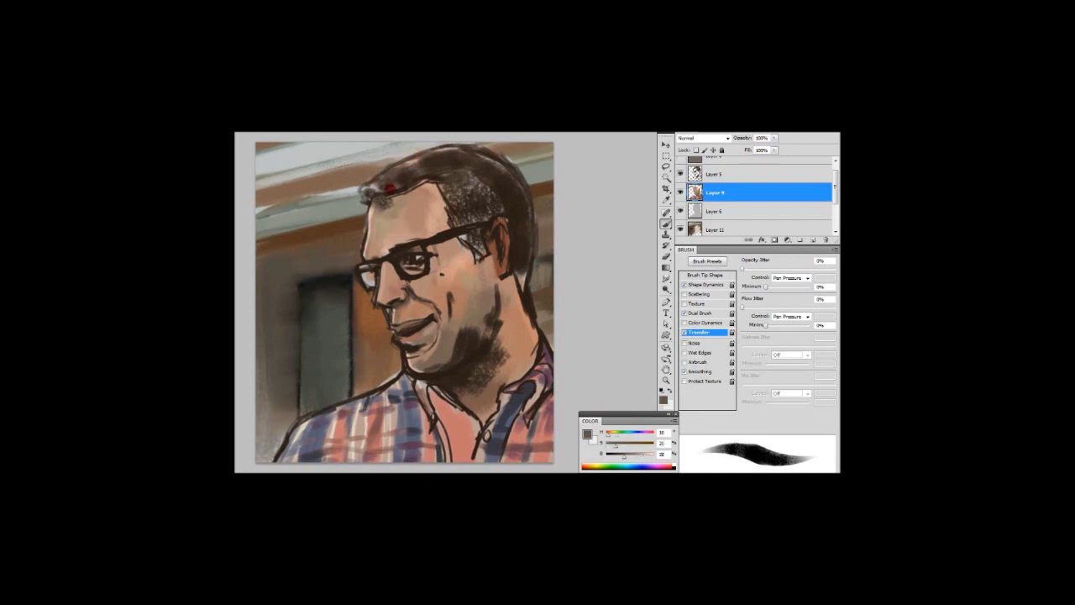
{"action": "left_click", "coordinate": [710, 173]}
- Add a new layer and paint a lighter greyish skin stroke across the forehead
{"action": "key", "text": "ctrl+shift+alt+n"}
{"action": "left_click", "coordinate": [424, 284], "text": "alt"}
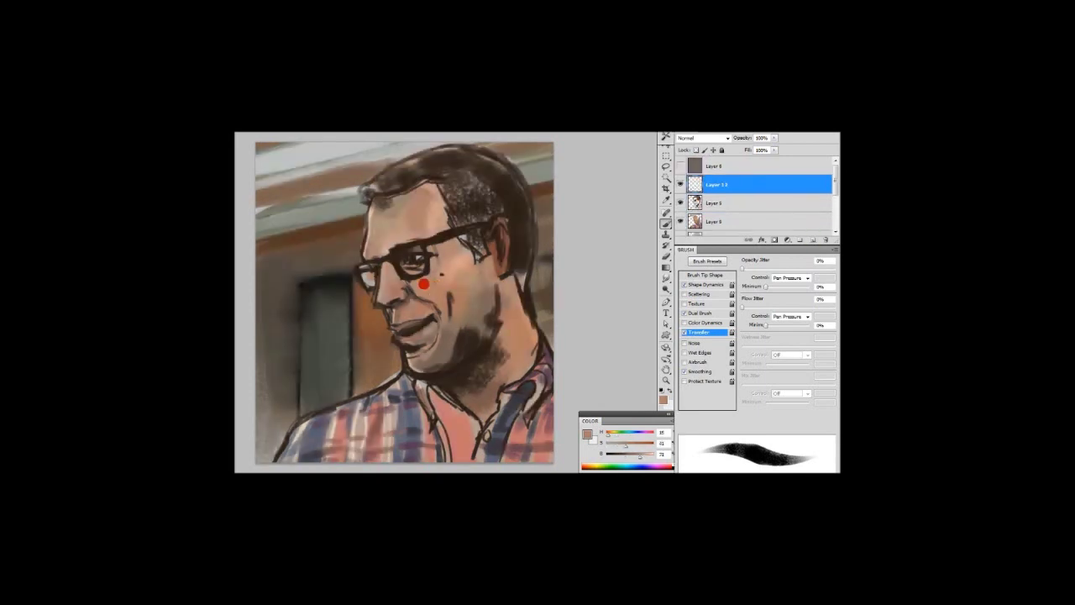
{"action": "left_click", "coordinate": [442, 211], "text": "alt"}
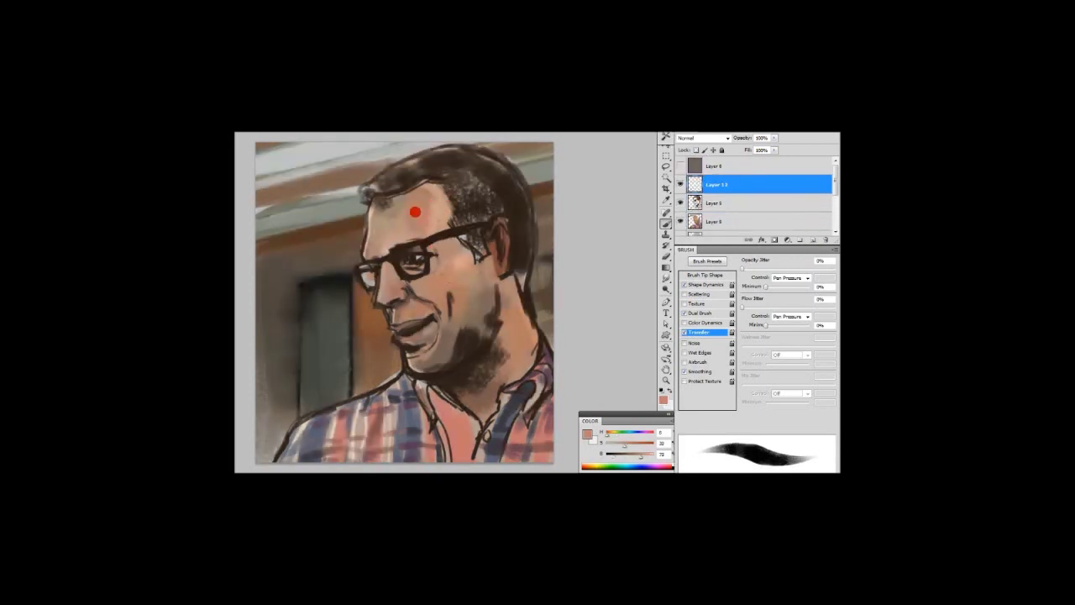
{"action": "left_click_drag", "start_coordinate": [415, 211], "coordinate": [437, 206]}
- Sample skin and glasses tones, then paint medium brown over the jaw and cheek stubble
{"action": "left_click", "coordinate": [394, 250], "text": "alt"}
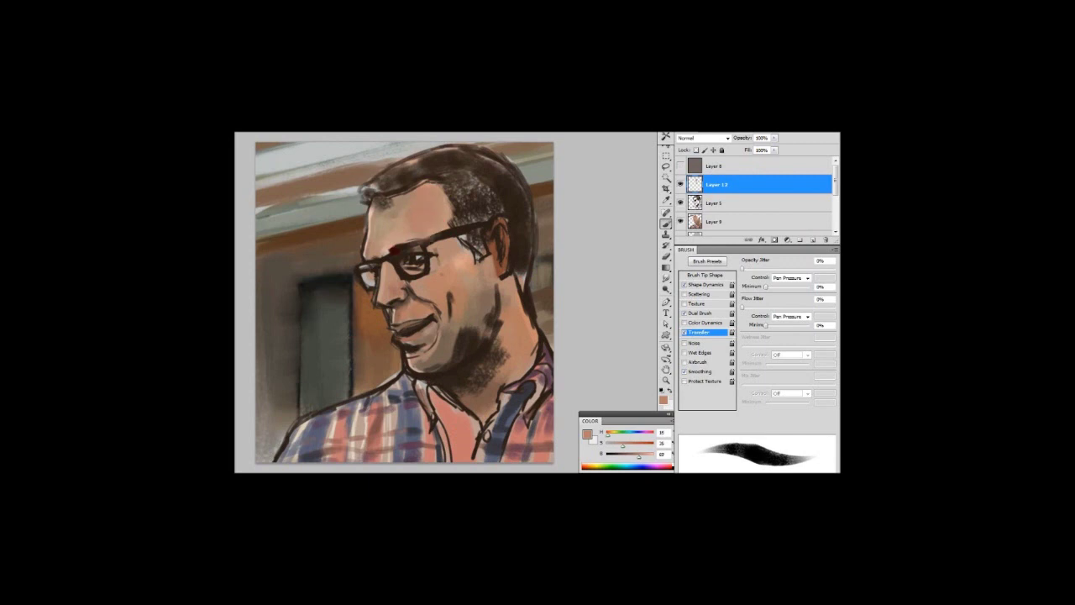
{"action": "left_click", "coordinate": [357, 267], "text": "alt"}
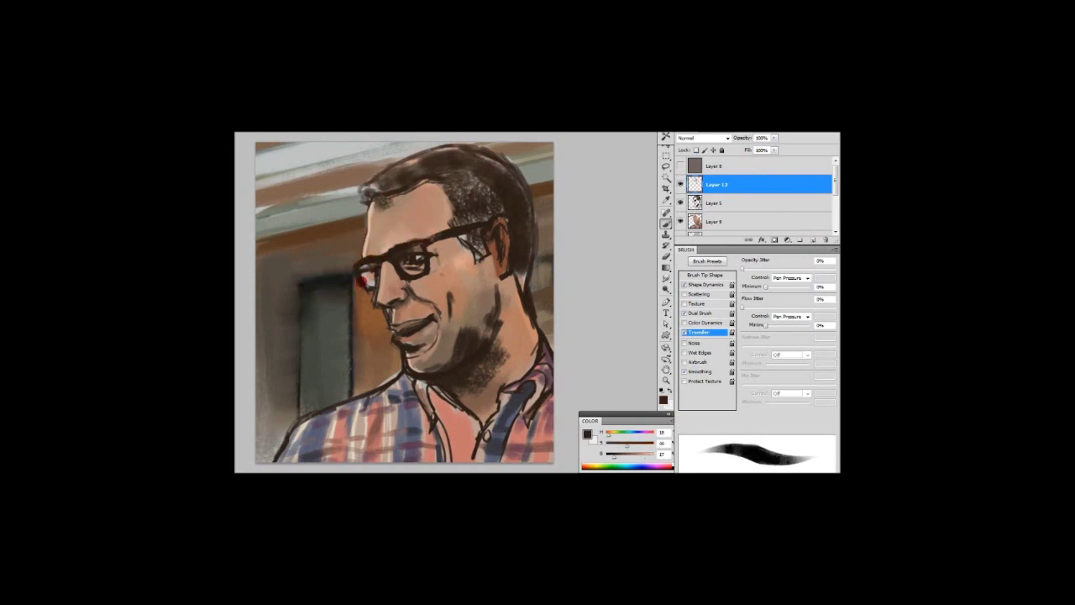
{"action": "left_click", "coordinate": [385, 300], "text": "alt"}
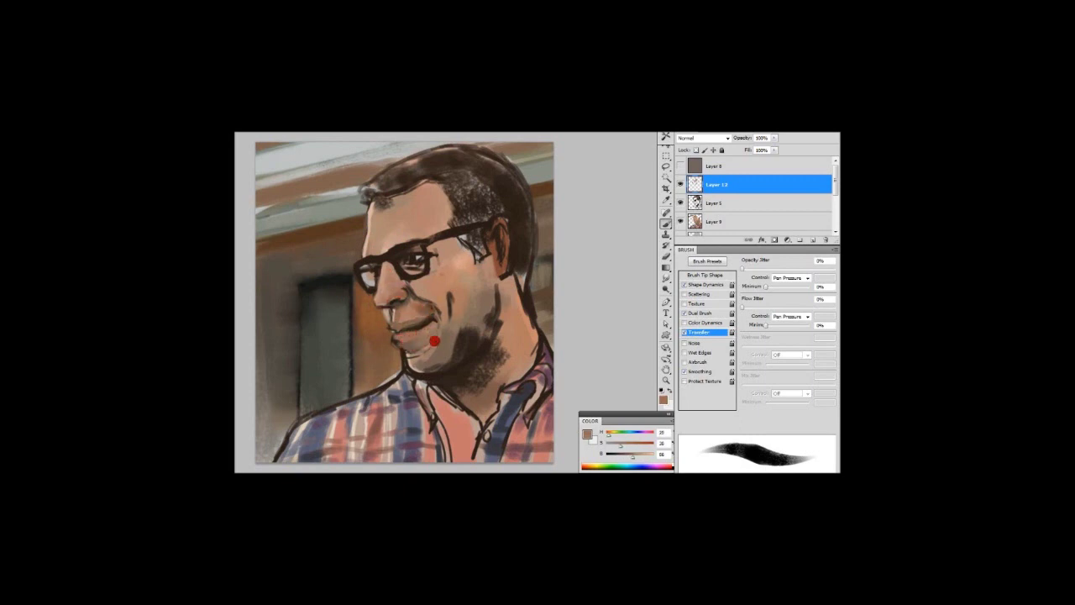
{"action": "left_click", "coordinate": [415, 360], "text": "alt"}
{"action": "left_click_drag", "start_coordinate": [441, 360], "coordinate": [479, 300]}
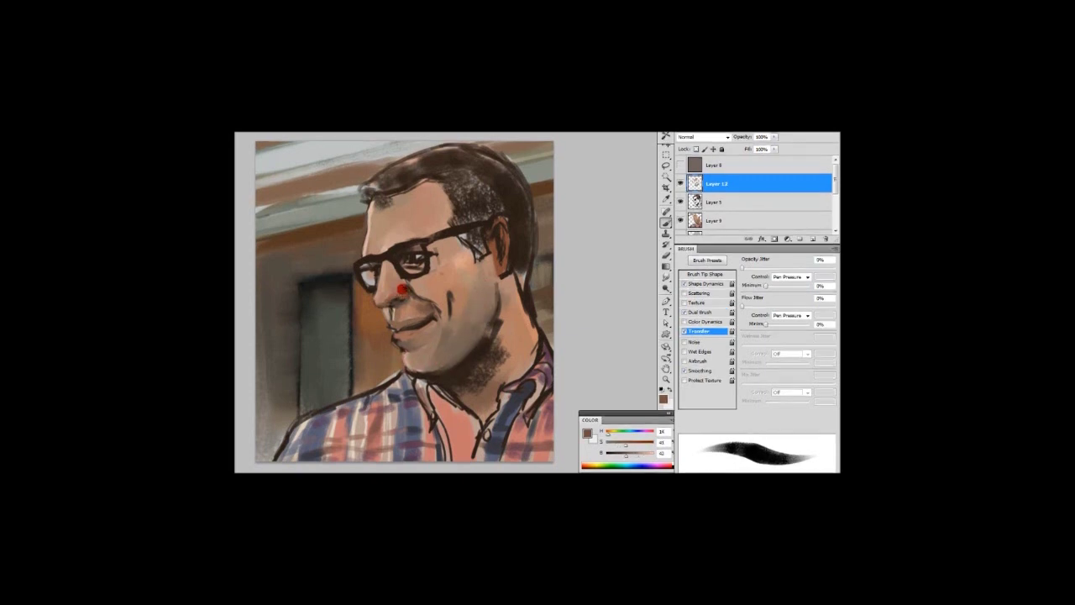
- Darken the area beside the chin with dark brown, then pick up lighter skin tones
{"action": "left_click", "coordinate": [389, 339], "text": "alt"}
{"action": "left_click", "coordinate": [436, 359], "text": "alt"}
{"action": "left_click_drag", "start_coordinate": [436, 359], "coordinate": [461, 332]}
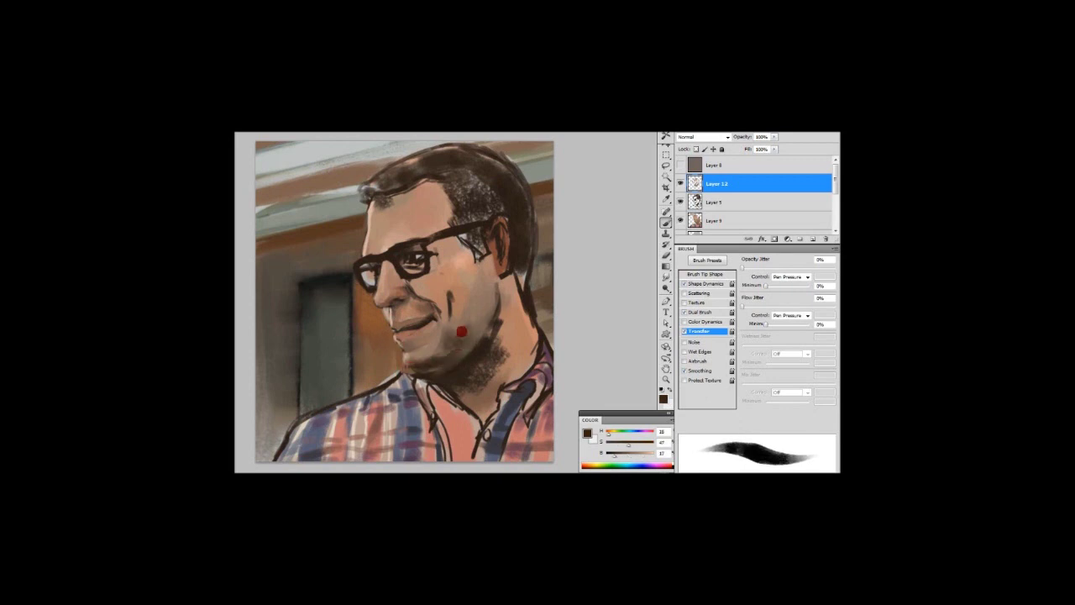
{"action": "left_click", "coordinate": [287, 418], "text": "alt"}
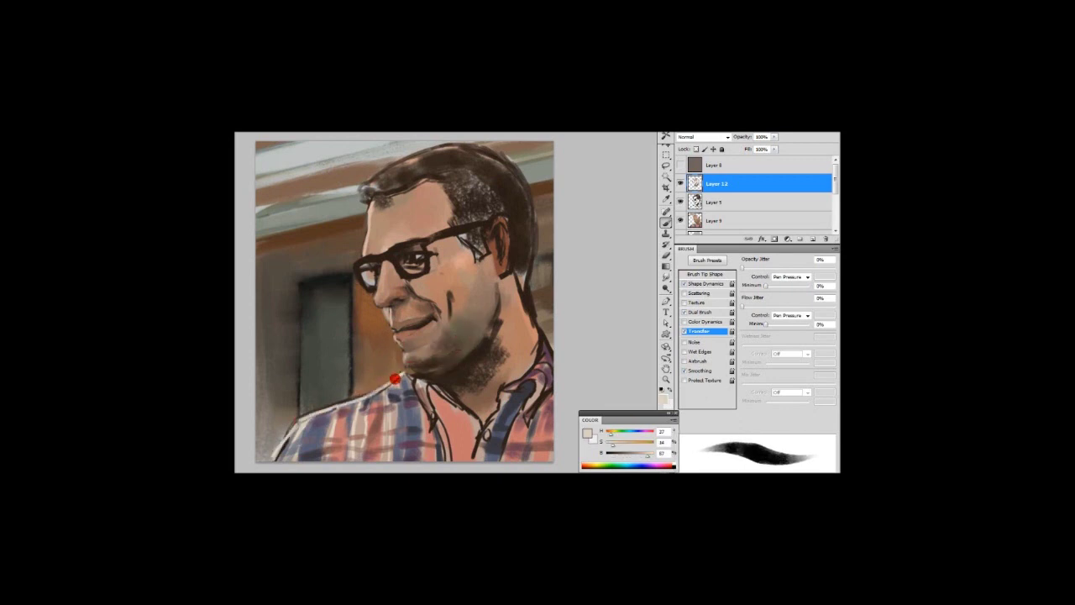
{"action": "left_click", "coordinate": [356, 407], "text": "alt"}
- Paint a lighter skin stroke across the forehead and smooth the top of the hair
{"action": "left_click", "coordinate": [377, 210], "text": "alt"}
{"action": "left_click_drag", "start_coordinate": [377, 210], "coordinate": [447, 192]}
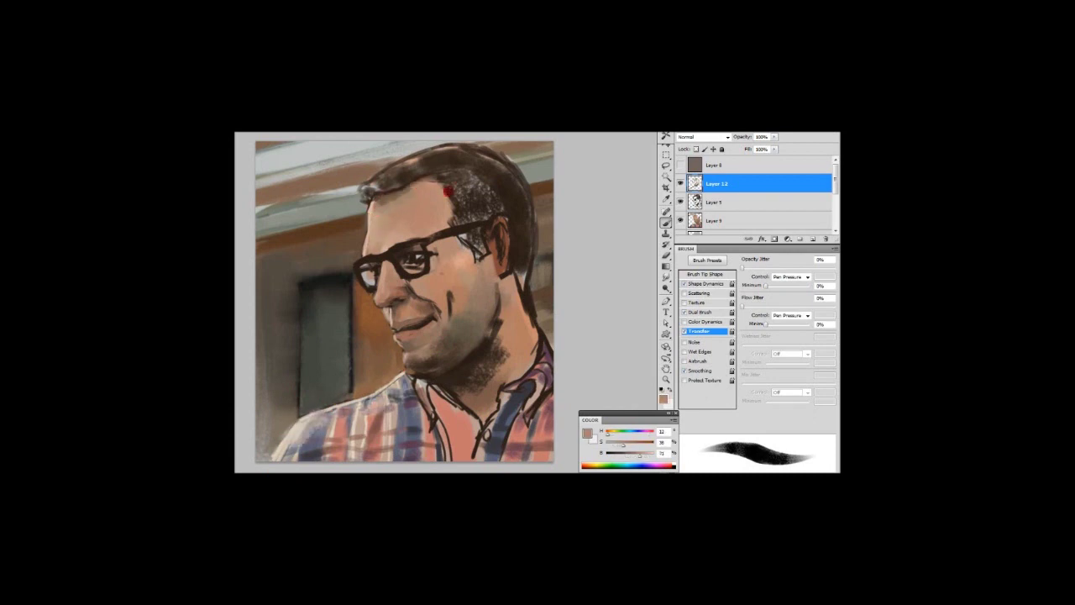
{"action": "left_click", "coordinate": [471, 180], "text": "alt"}
{"action": "left_click_drag", "start_coordinate": [362, 183], "coordinate": [516, 210]}
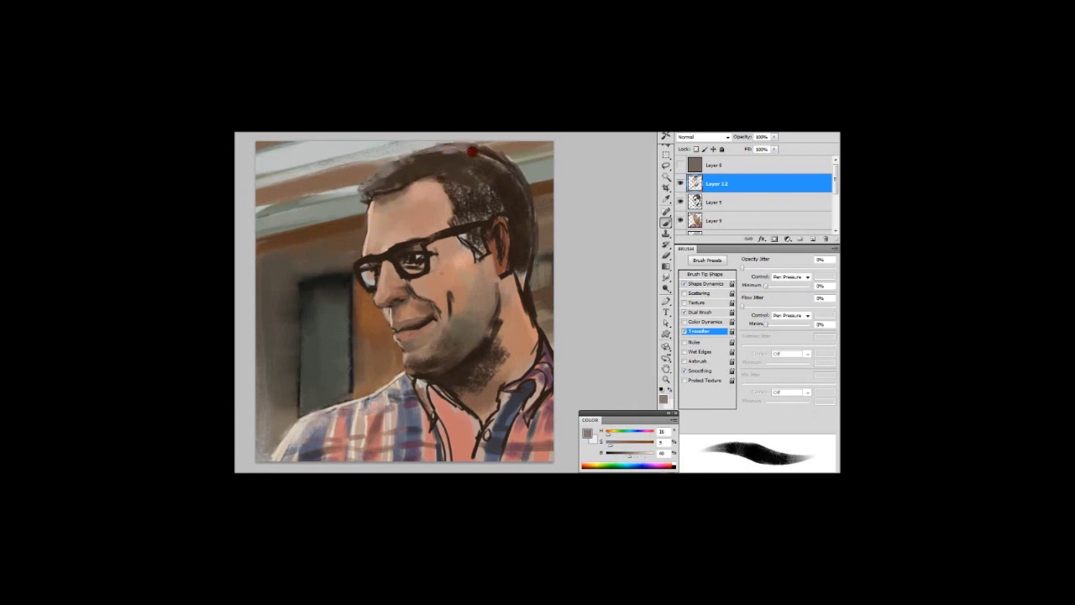
- Repaint the cheek, jaw and neck shading and add a dark jaw-and-ear outline
{"action": "left_click", "coordinate": [460, 299], "text": "alt"}
{"action": "mouse_move", "coordinate": [460, 299]}
{"action": "left_mouse_down"}
{"action": "mouse_move", "coordinate": [492, 312]}
{"action": "mouse_move", "coordinate": [513, 368]}
{"action": "left_mouse_up"}
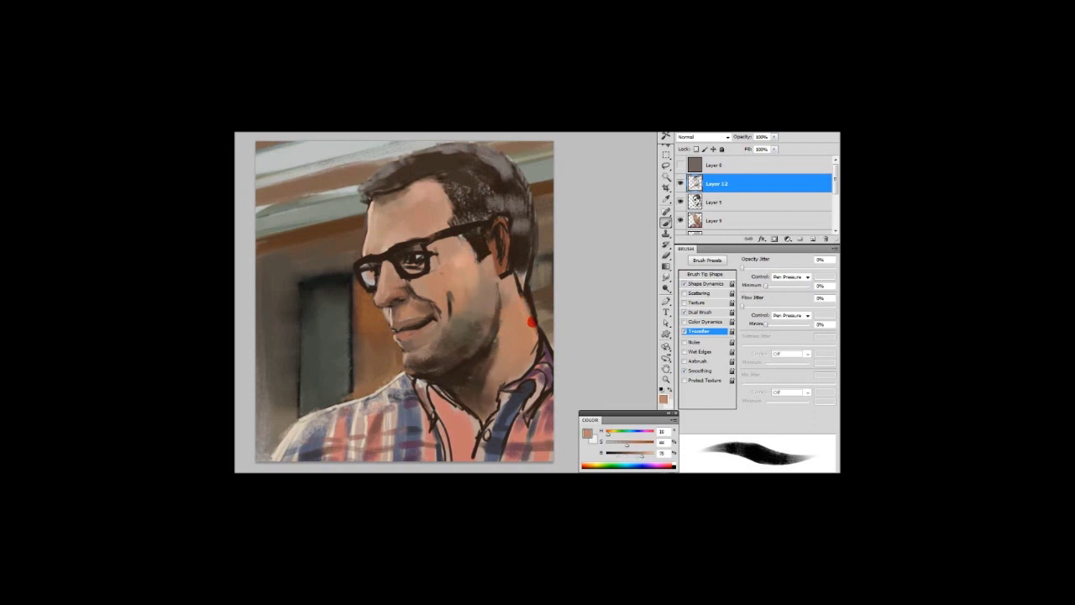
{"action": "left_click", "coordinate": [522, 293], "text": "alt"}
{"action": "left_click_drag", "start_coordinate": [531, 280], "coordinate": [543, 240]}
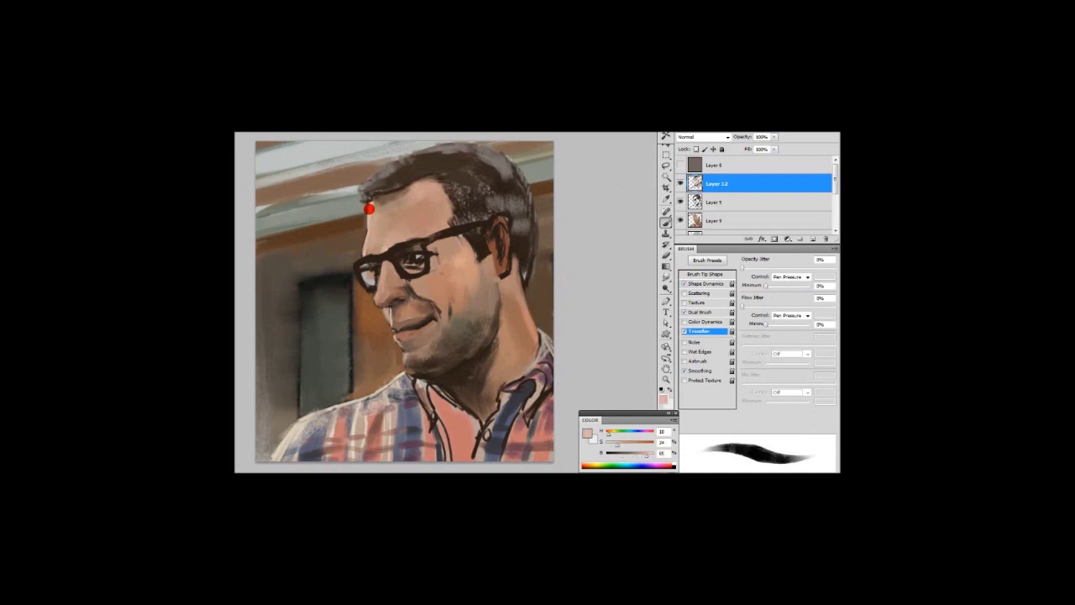
- Sample forehead, glasses, light skin and mouth-corner browns for further face painting
{"action": "left_click", "coordinate": [413, 205], "text": "alt"}
{"action": "left_click", "coordinate": [435, 186], "text": "alt"}
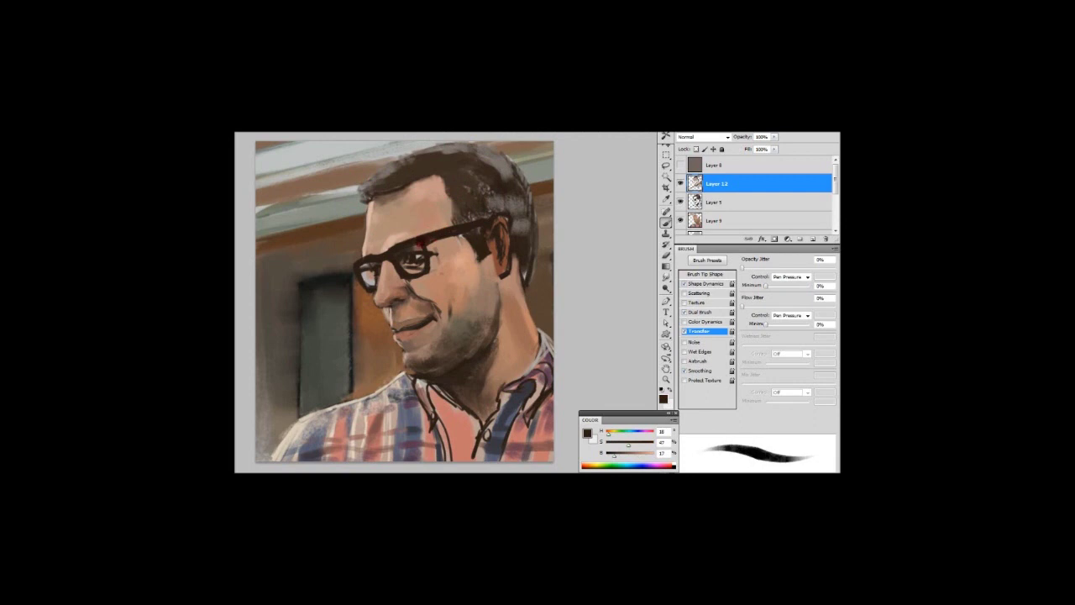
{"action": "left_click", "coordinate": [395, 261], "text": "alt"}
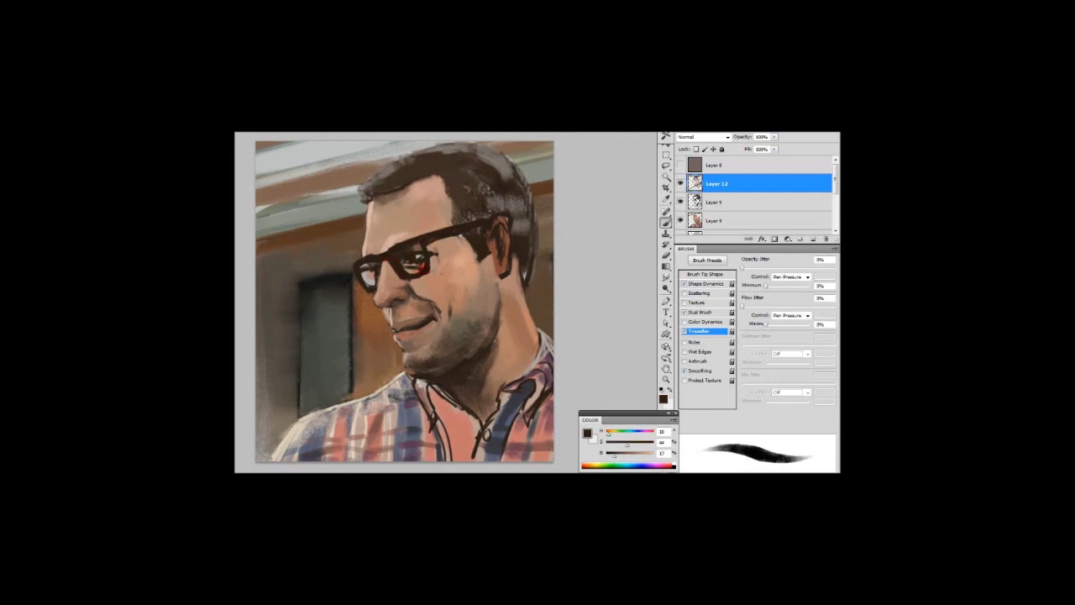
{"action": "left_click", "coordinate": [410, 281], "text": "alt"}
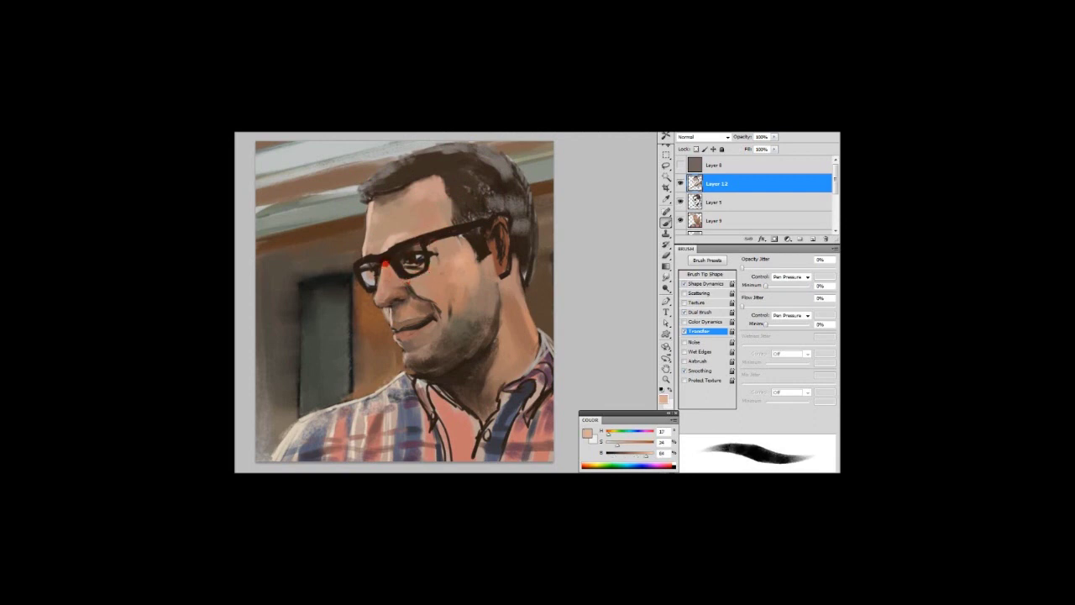
{"action": "left_click", "coordinate": [391, 287], "text": "alt"}
{"action": "left_click", "coordinate": [412, 311], "text": "alt"}
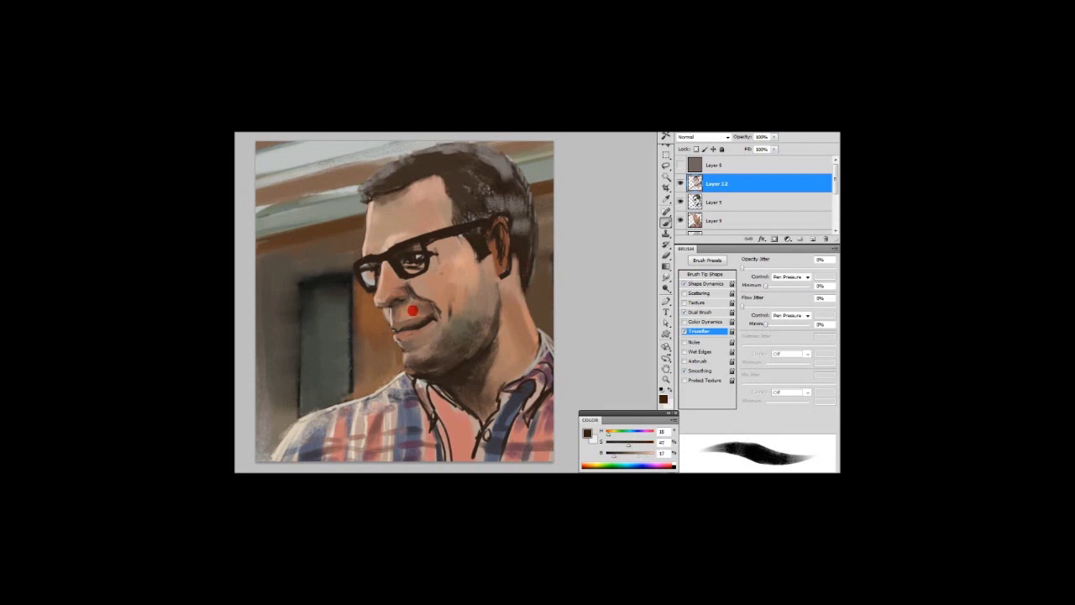
{"action": "left_click", "coordinate": [418, 289], "text": "alt"}
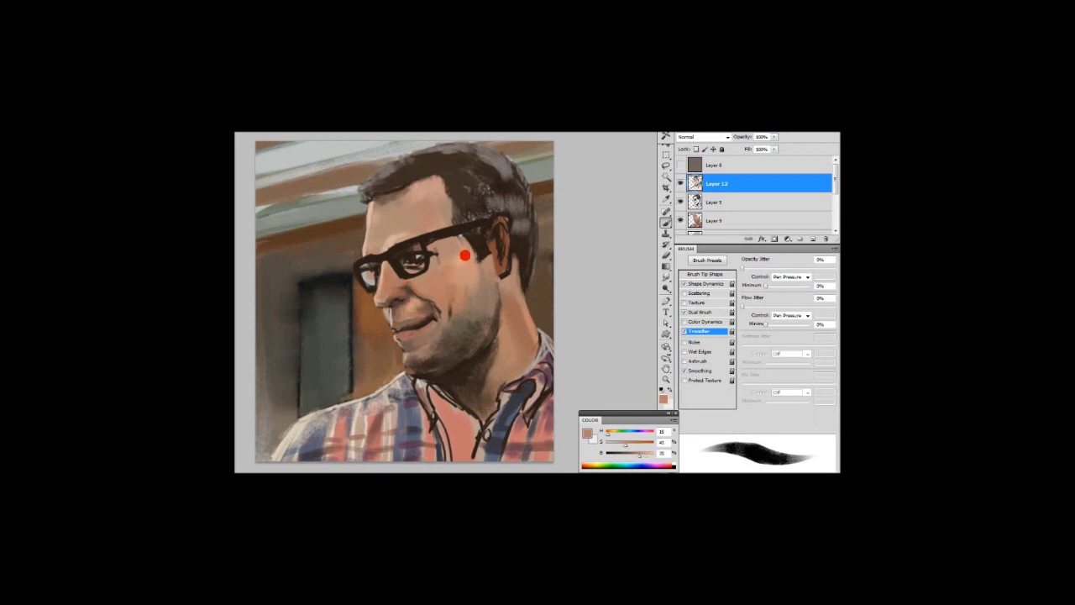
{"action": "left_click", "coordinate": [457, 303], "text": "alt"}
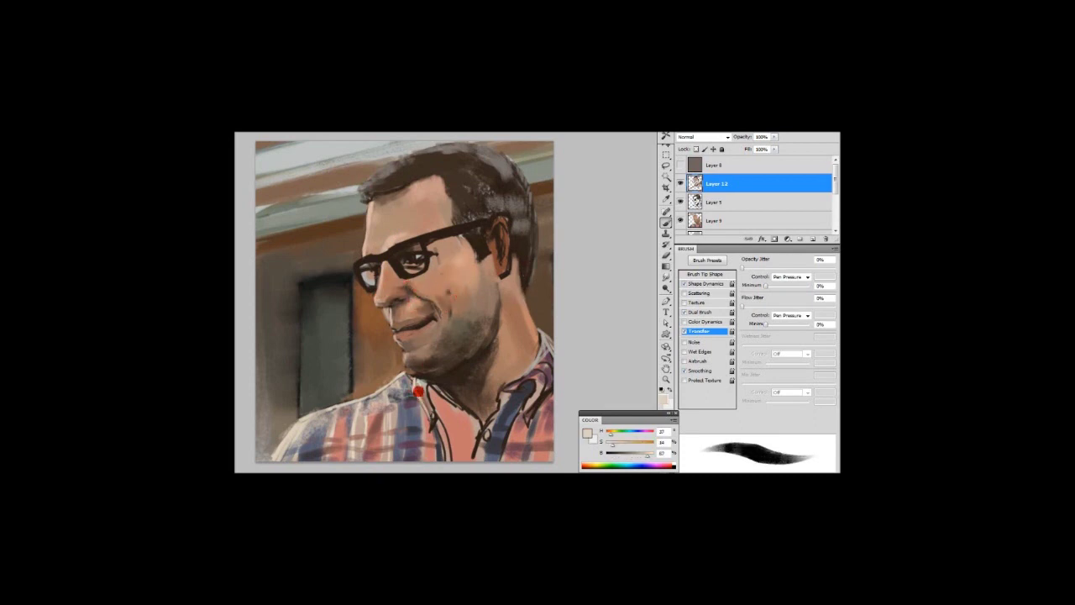
- Sample collar pink, chin shadow, shirt tan, background grey and mouth-corner brown
{"action": "left_click", "coordinate": [445, 394], "text": "alt"}
{"action": "left_click", "coordinate": [425, 372], "text": "alt"}
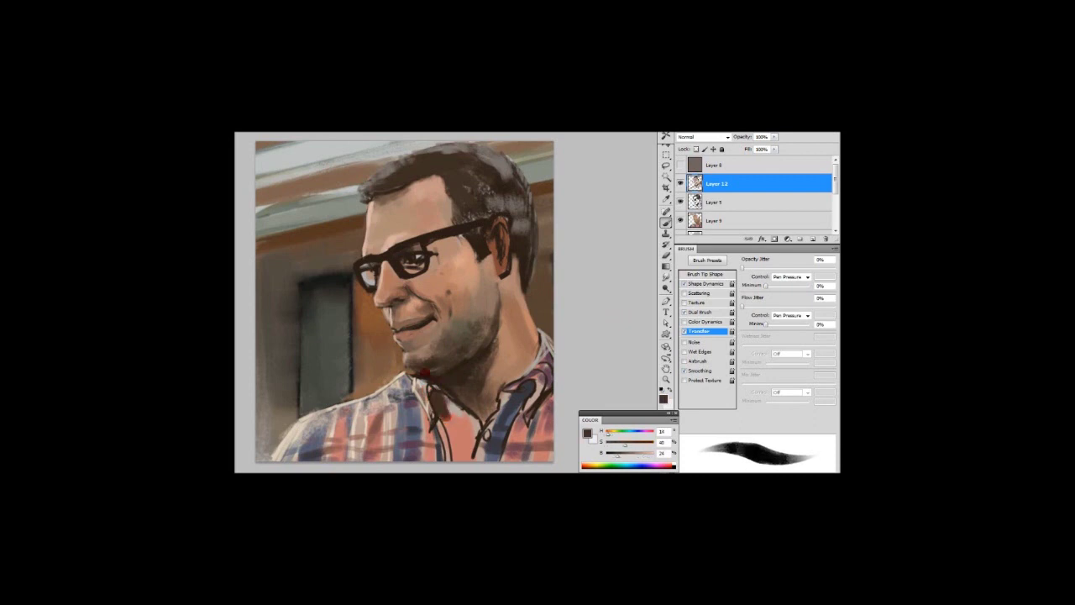
{"action": "left_click", "coordinate": [399, 410], "text": "alt"}
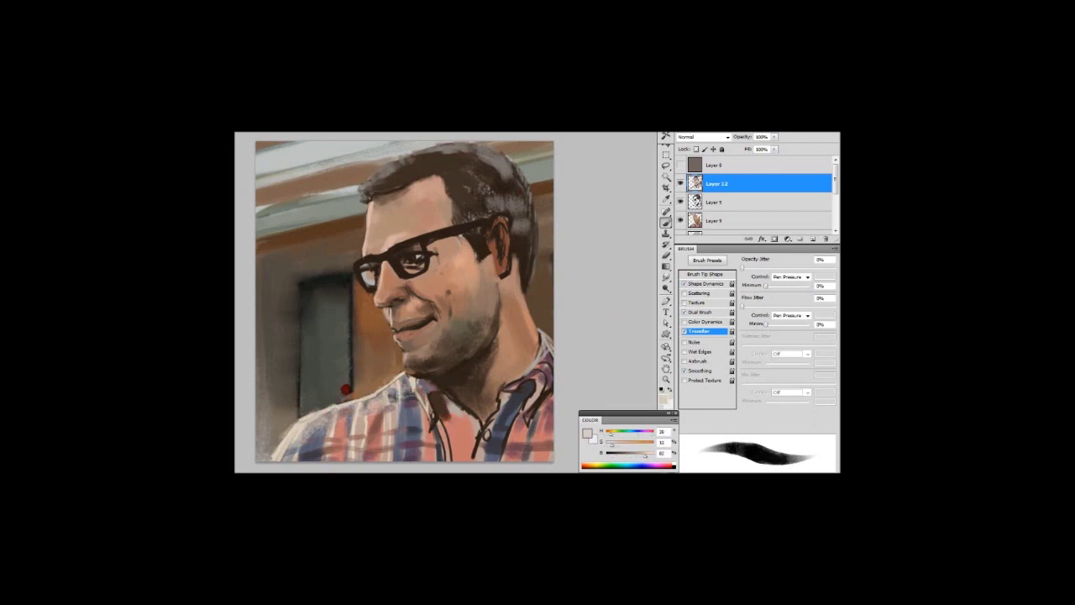
{"action": "left_click", "coordinate": [259, 465], "text": "alt"}
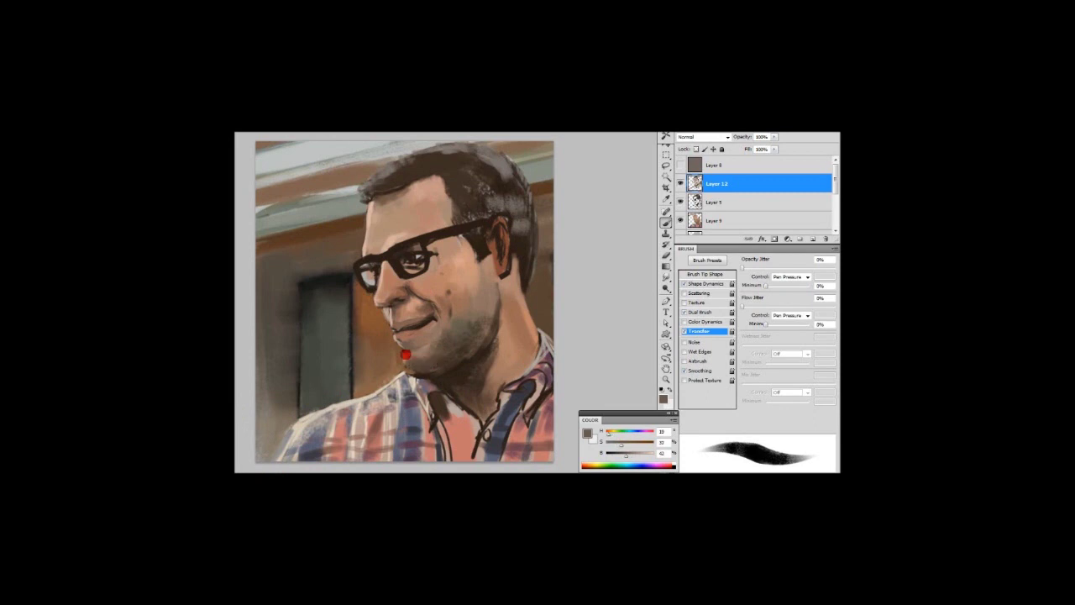
{"action": "left_click", "coordinate": [419, 352], "text": "alt"}
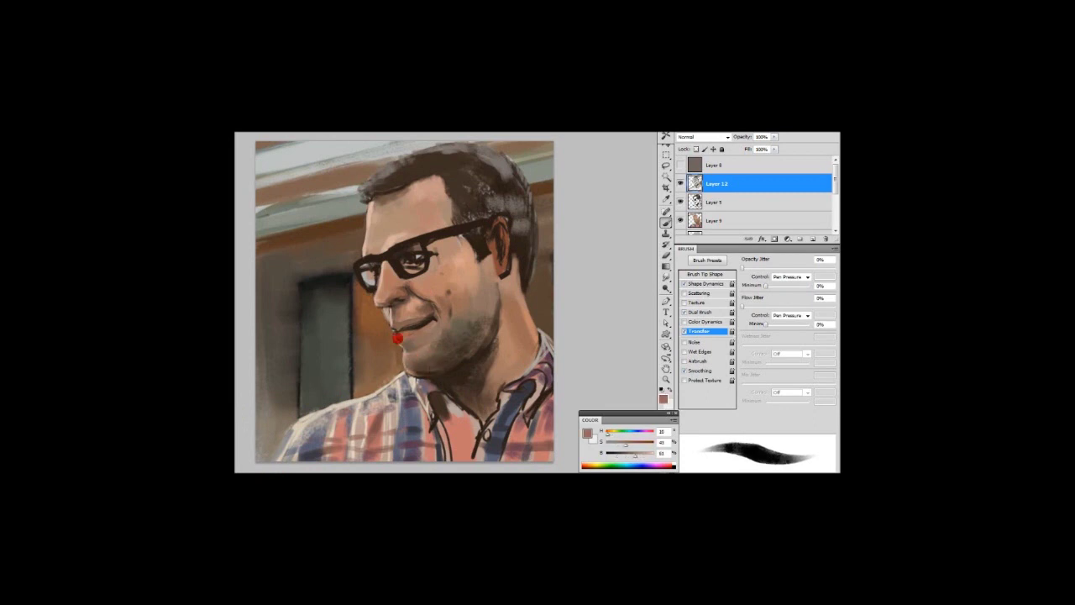
{"action": "left_click", "coordinate": [436, 320], "text": "alt"}
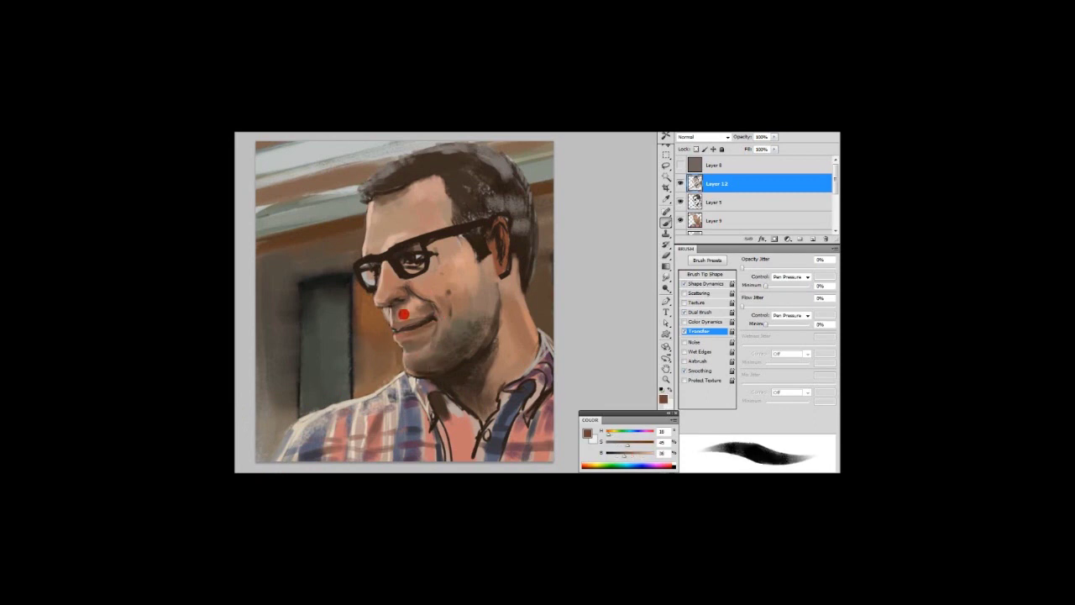
{"action": "left_click", "coordinate": [364, 373], "text": "alt"}
- Adjust the brush size while sampling cheek tan, glasses brown and wall grey
{"action": "key", "text": "["}
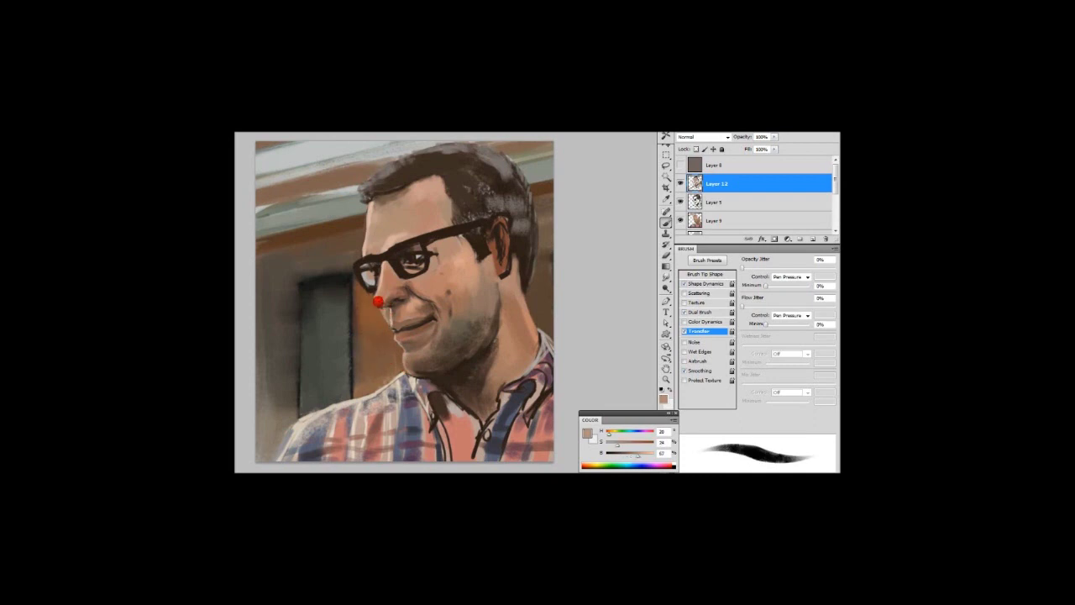
{"action": "left_click", "coordinate": [384, 301], "text": "alt"}
{"action": "key", "text": "["}
{"action": "key", "text": "bracketright"}
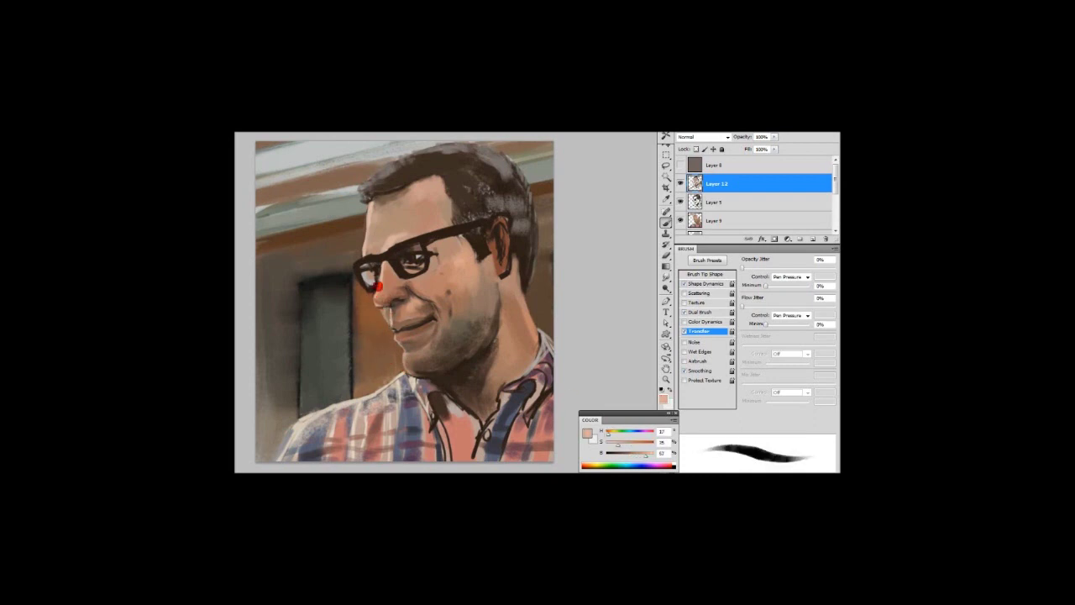
{"action": "left_click", "coordinate": [378, 302], "text": "alt"}
{"action": "left_click", "coordinate": [358, 257], "text": "alt"}
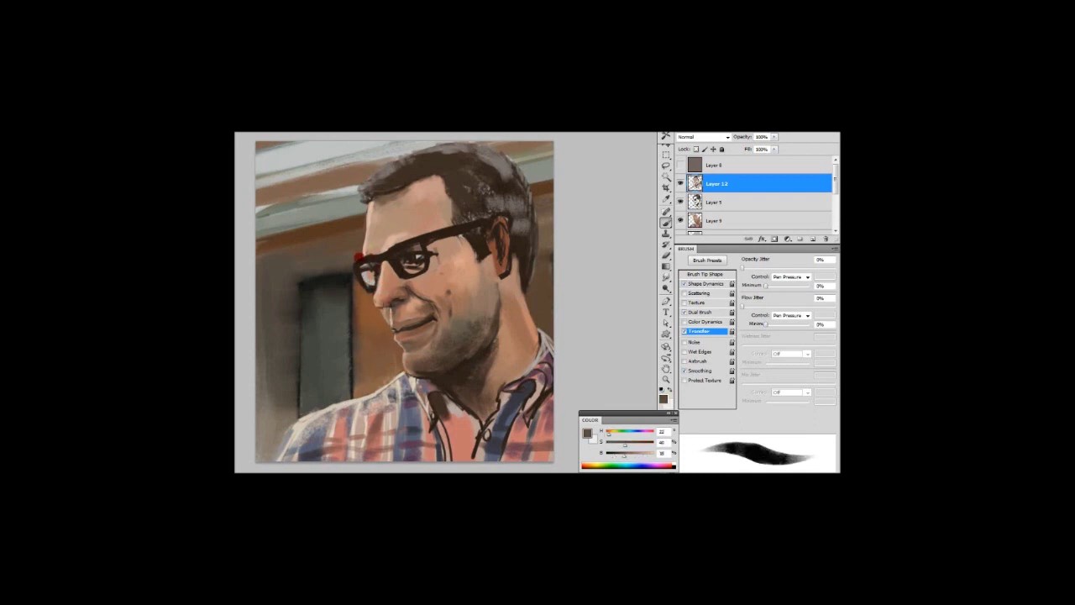
{"action": "left_click", "coordinate": [355, 201], "text": "alt"}
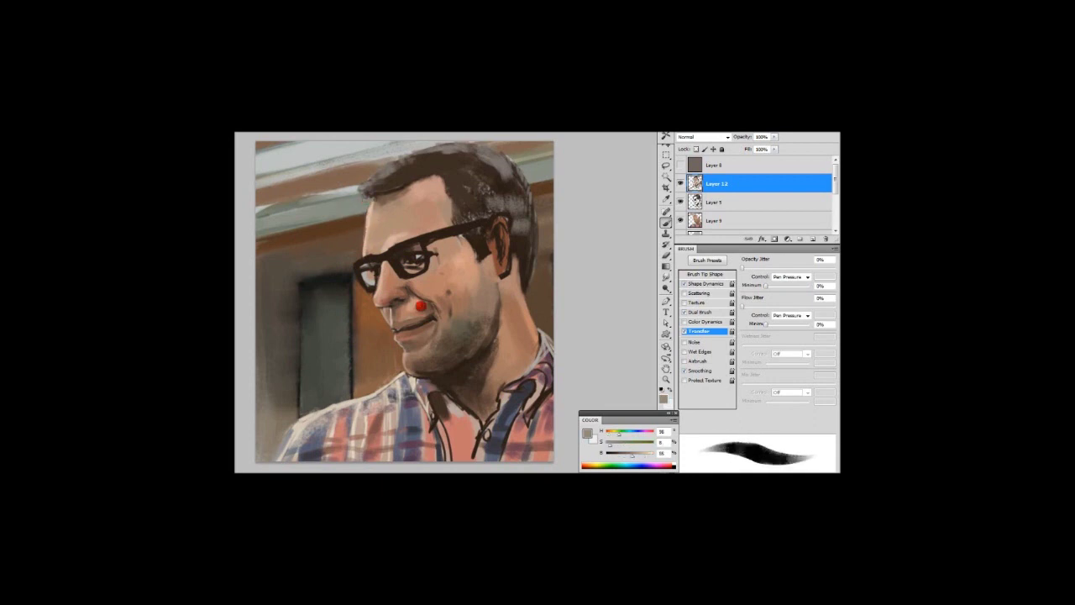
- Sample lip, brow and glasses-rim colours and paint dark strokes beside the glasses
{"action": "left_click", "coordinate": [393, 330], "text": "alt"}
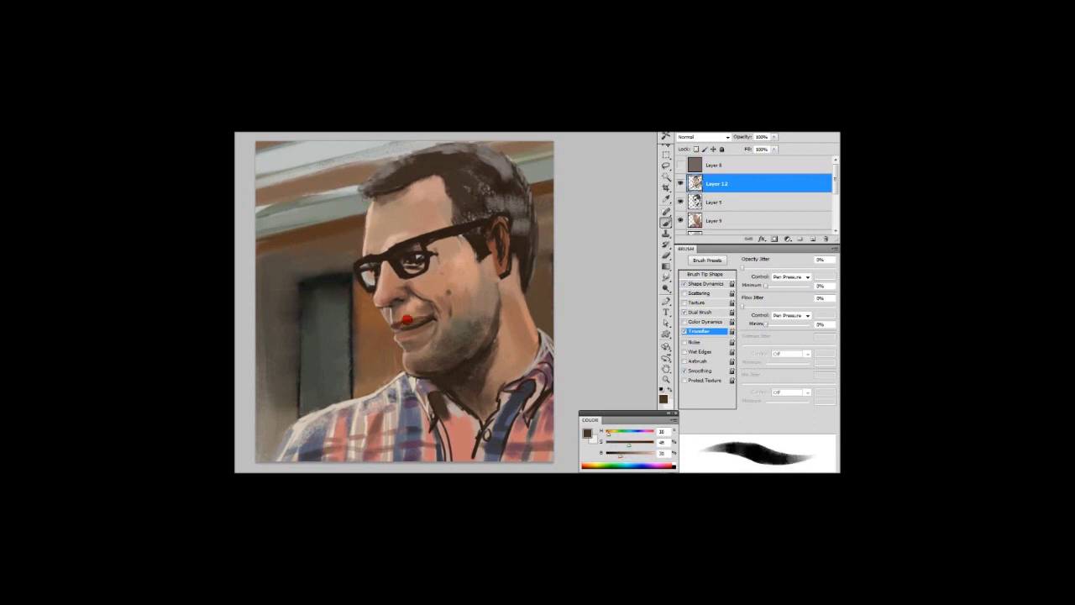
{"action": "left_click", "coordinate": [382, 309], "text": "alt"}
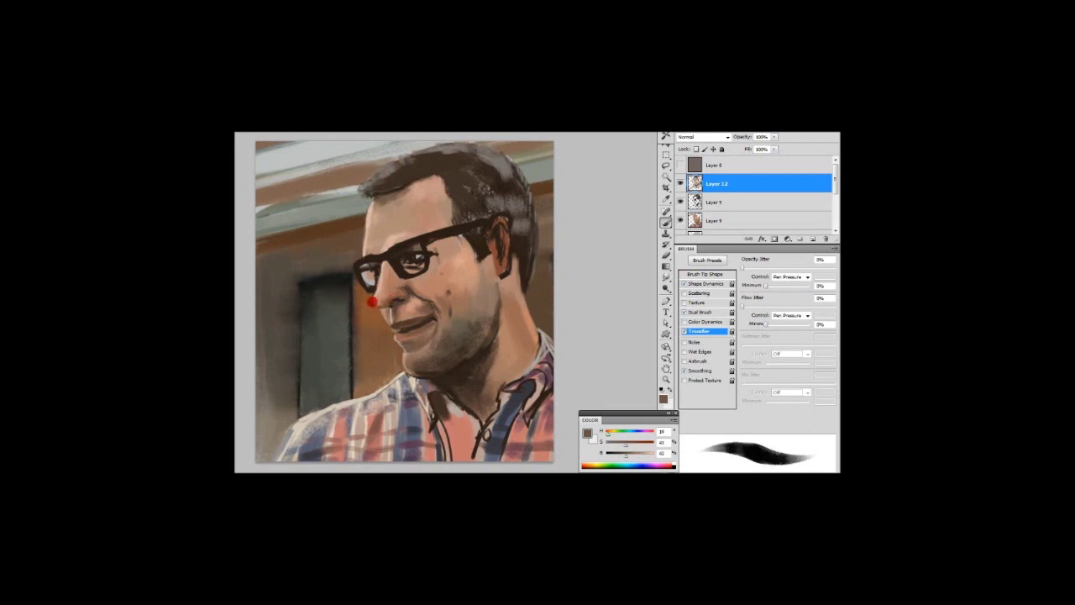
{"action": "left_click", "coordinate": [422, 210], "text": "alt"}
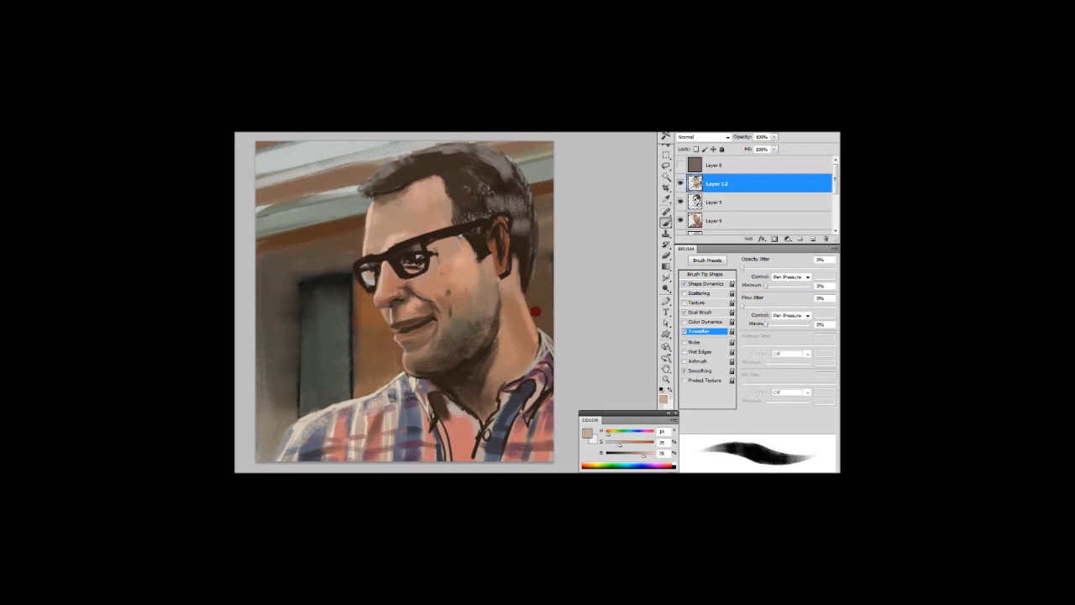
{"action": "left_click", "coordinate": [395, 243], "text": "alt"}
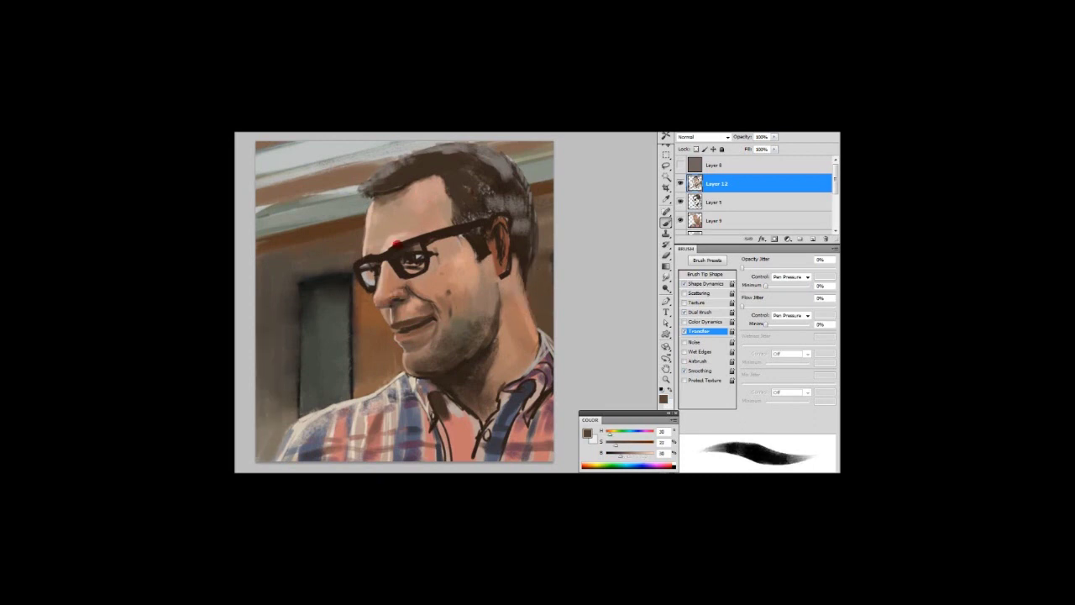
{"action": "left_click", "coordinate": [363, 254], "text": "alt"}
{"action": "left_click", "coordinate": [370, 277], "text": "alt"}
{"action": "left_click_drag", "start_coordinate": [367, 267], "coordinate": [378, 286]}
- Refine the lips and mouth with sampled lip, nose, chin-shadow and pink cheek tones
{"action": "left_click", "coordinate": [378, 287], "text": "alt"}
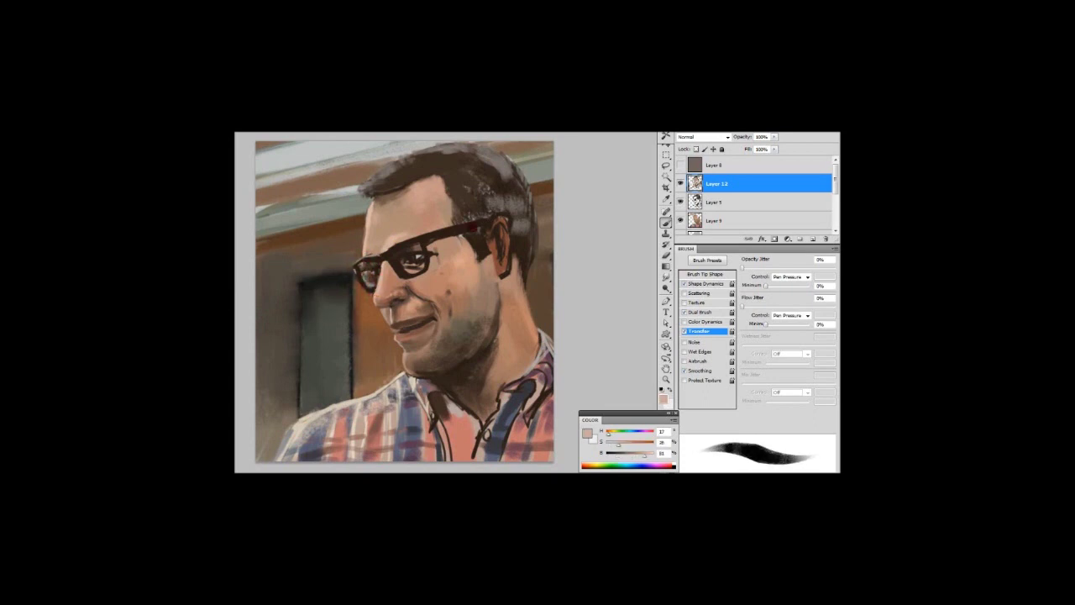
{"action": "left_click", "coordinate": [413, 299], "text": "alt"}
{"action": "left_click", "coordinate": [393, 295], "text": "alt"}
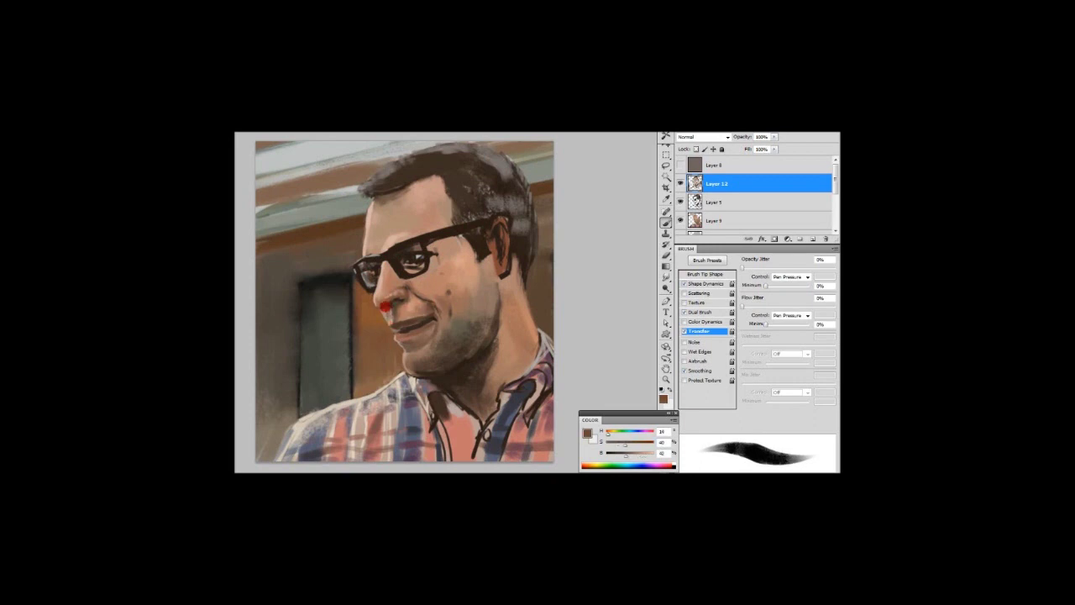
{"action": "left_click", "coordinate": [400, 329], "text": "alt"}
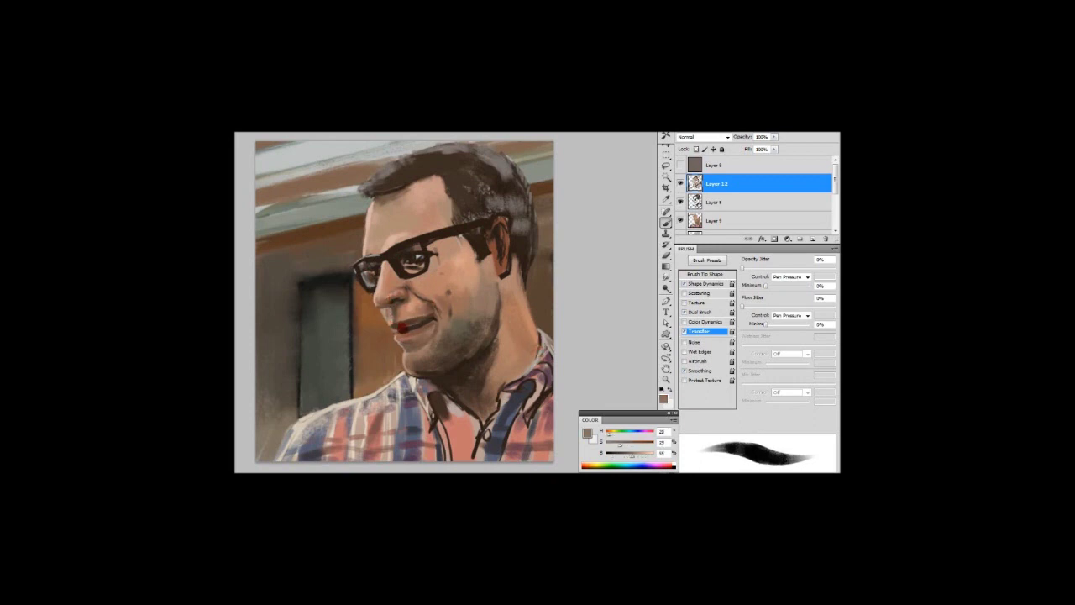
{"action": "left_click", "coordinate": [415, 320], "text": "alt"}
{"action": "left_click", "coordinate": [393, 335], "text": "alt"}
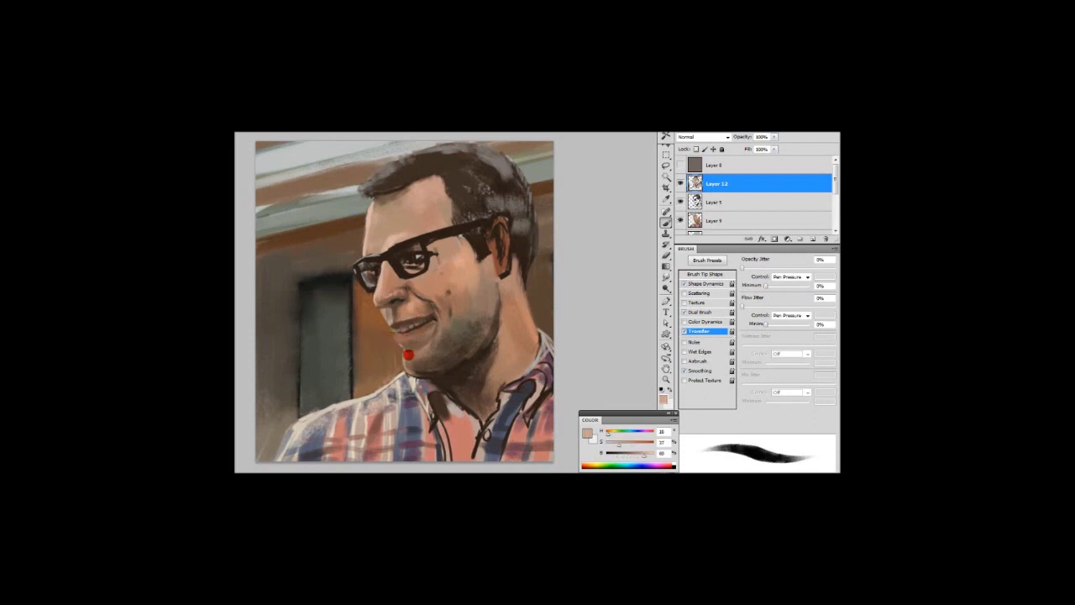
{"action": "left_click", "coordinate": [418, 368], "text": "alt"}
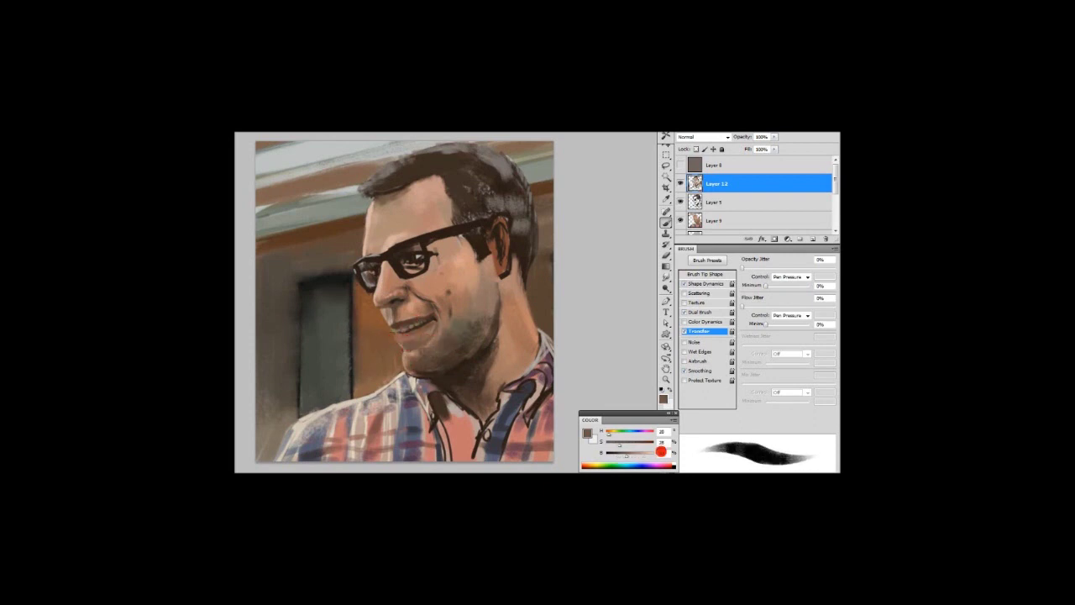
{"action": "left_click", "coordinate": [397, 326], "text": "alt"}
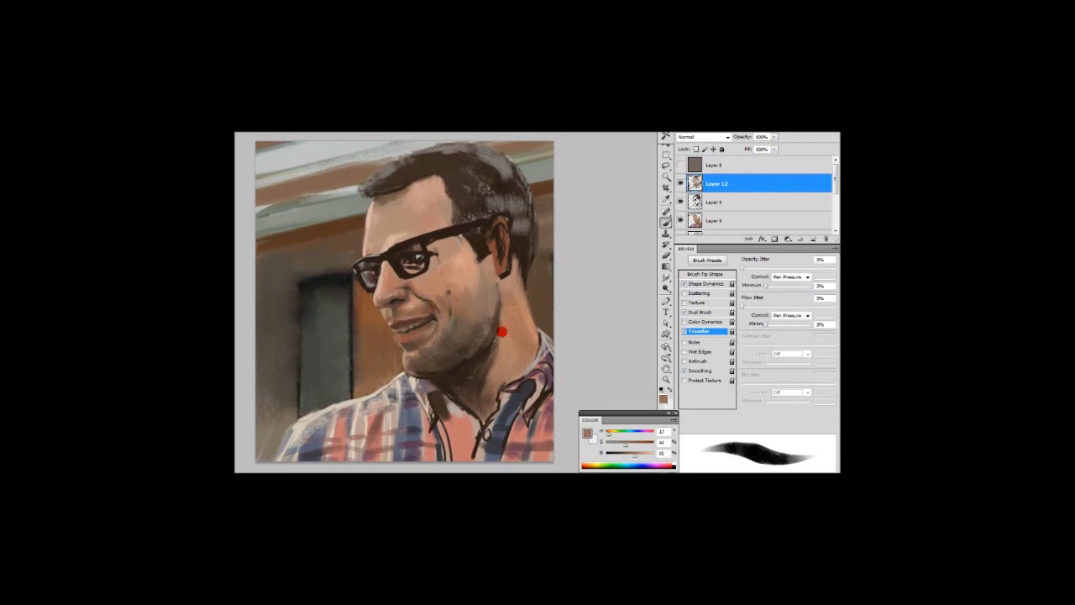
- Sample cheek, ear and under-glasses browns to shade the cheek below the glasses
{"action": "left_click", "coordinate": [492, 305], "text": "alt"}
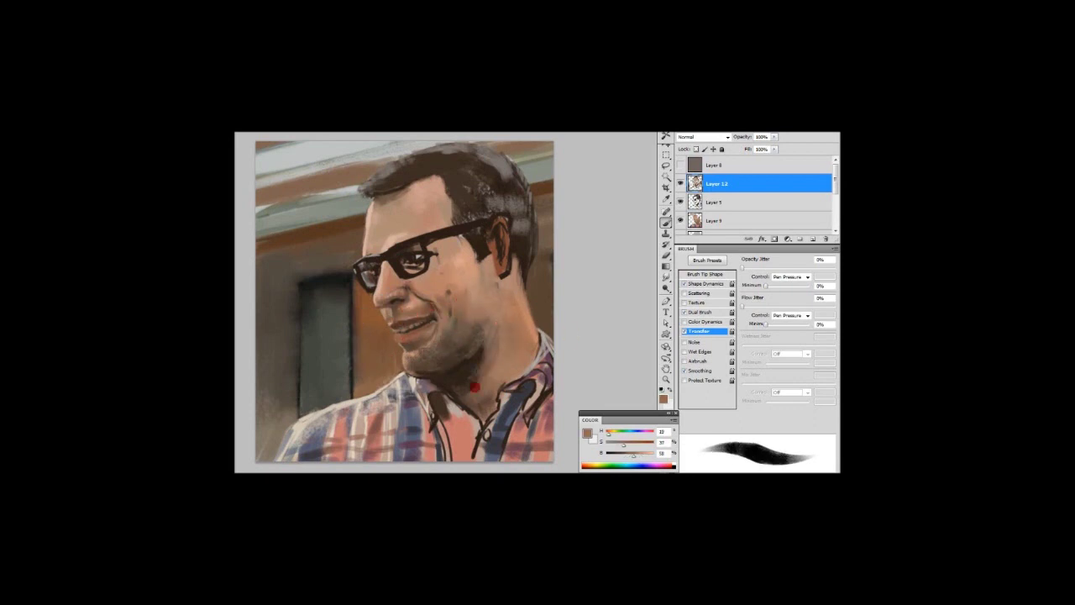
{"action": "left_click", "coordinate": [501, 269], "text": "alt"}
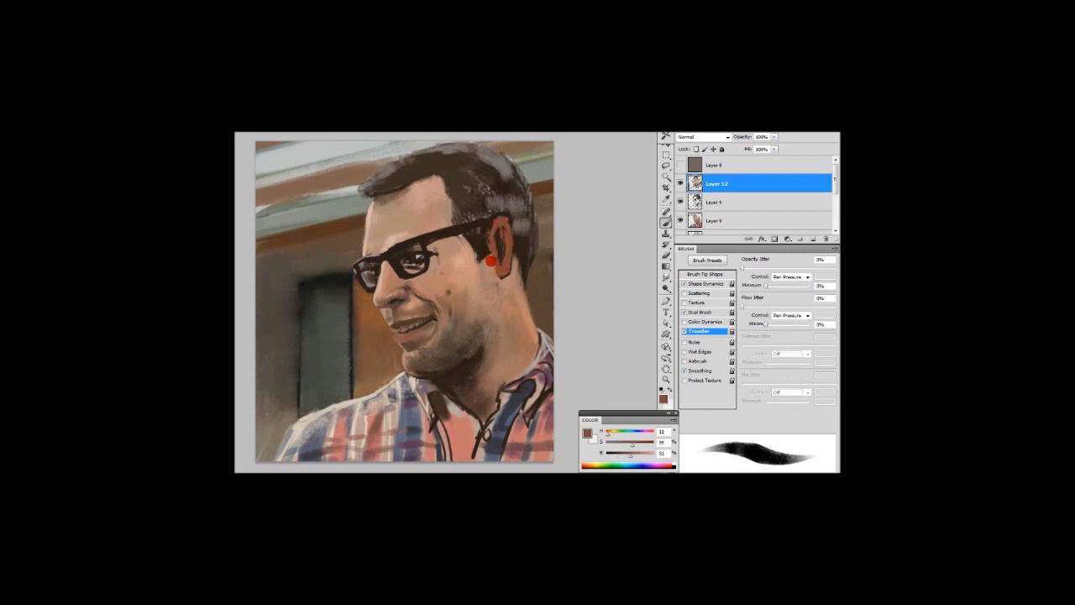
{"action": "left_click", "coordinate": [491, 261], "text": "alt"}
{"action": "left_click", "coordinate": [469, 241], "text": "alt"}
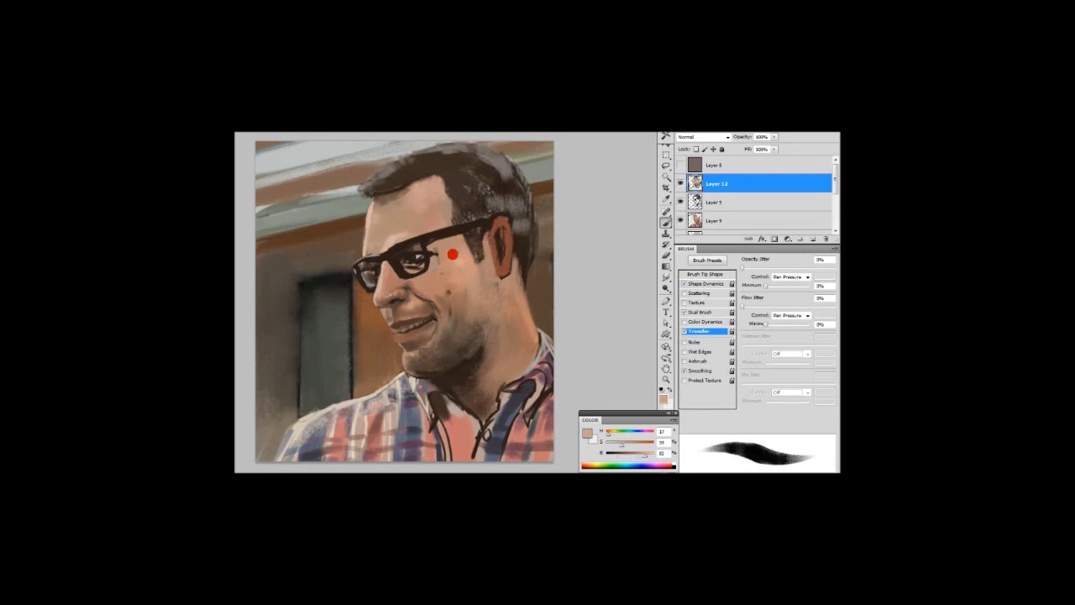
{"action": "left_click", "coordinate": [441, 269], "text": "alt"}
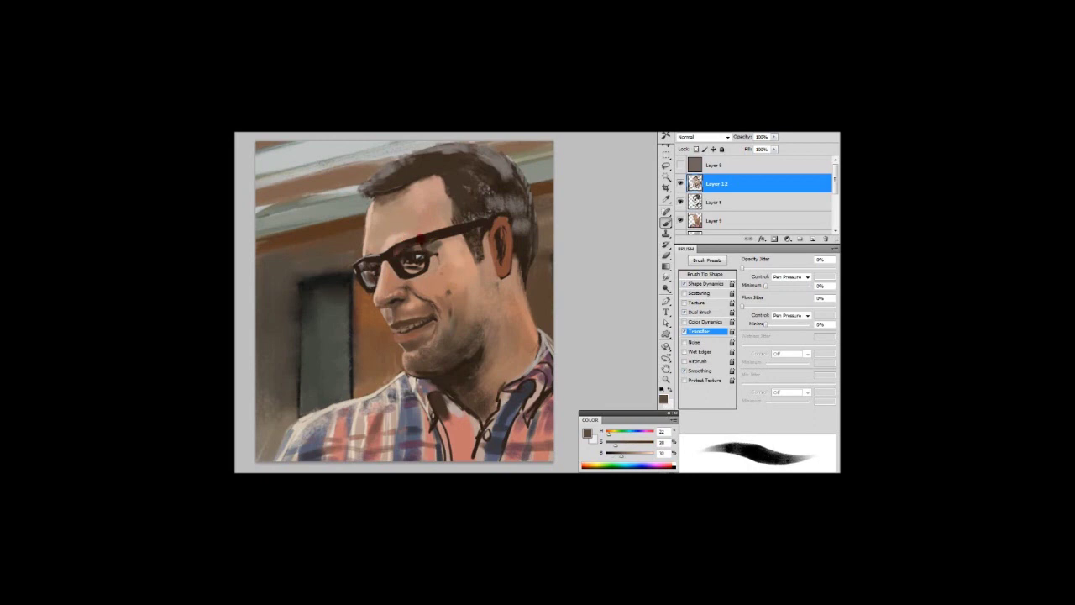
{"action": "left_click", "coordinate": [424, 254], "text": "alt"}
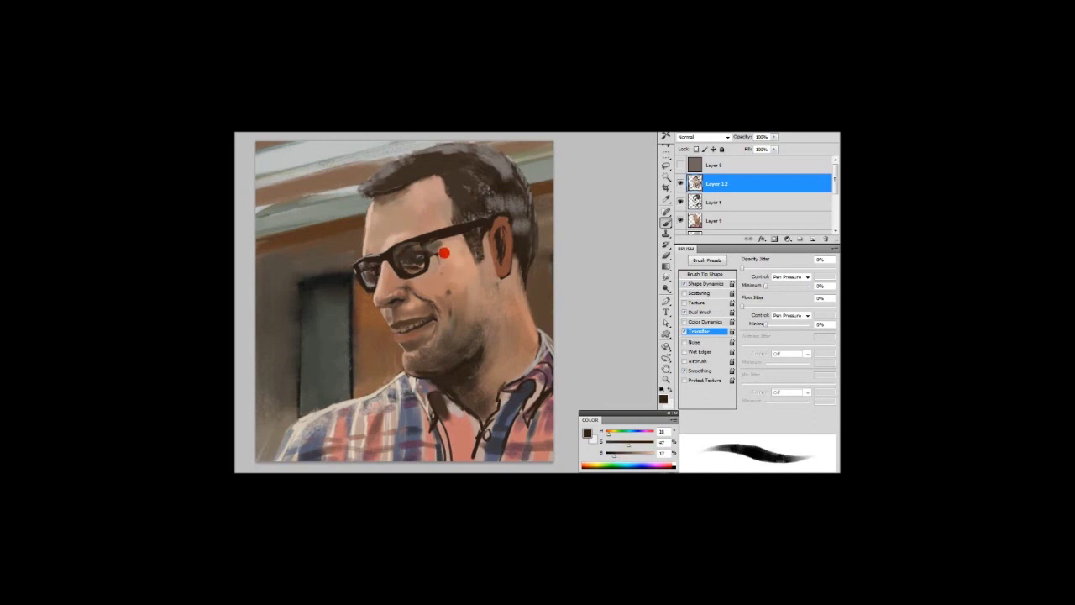
{"action": "left_click", "coordinate": [418, 271], "text": "alt"}
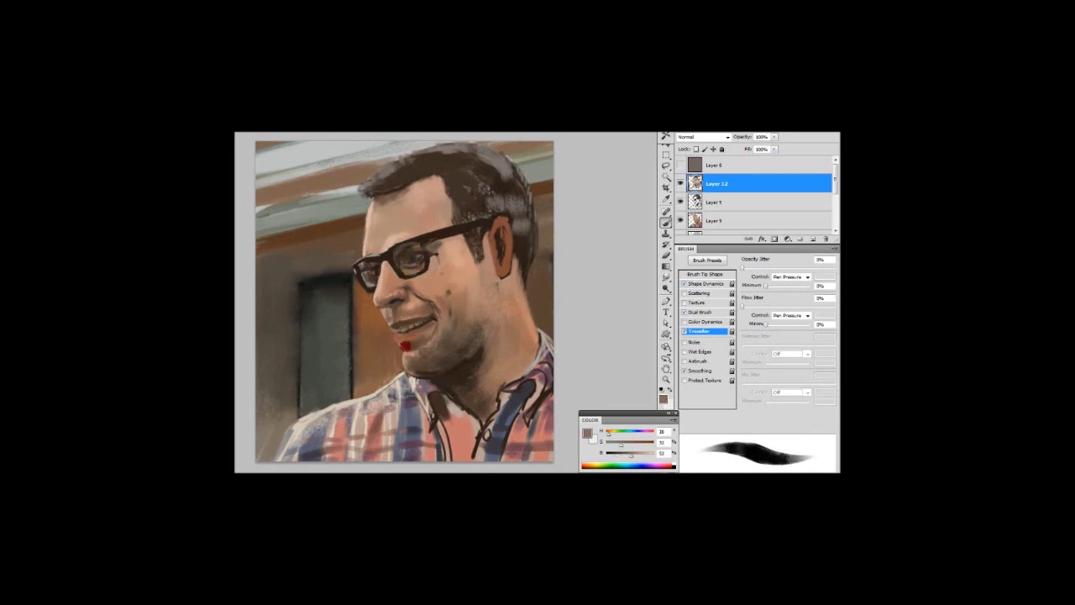
- Sample nose, forehead and collar tones, then set an orange-brown foreground colour
{"action": "left_click", "coordinate": [386, 304], "text": "alt"}
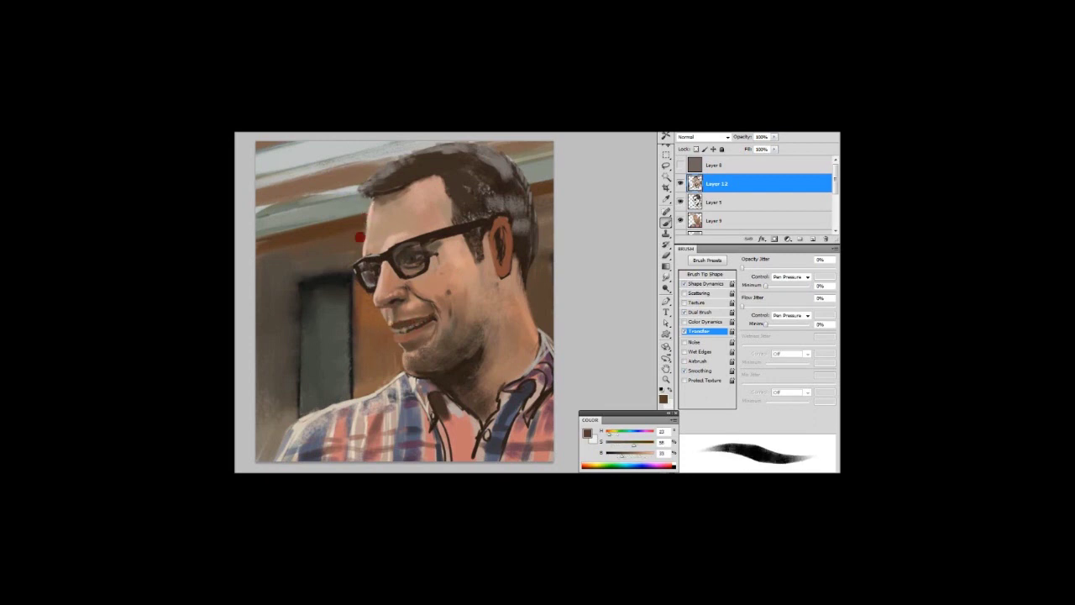
{"action": "left_click", "coordinate": [368, 218], "text": "alt"}
{"action": "left_click", "coordinate": [380, 392], "text": "alt"}
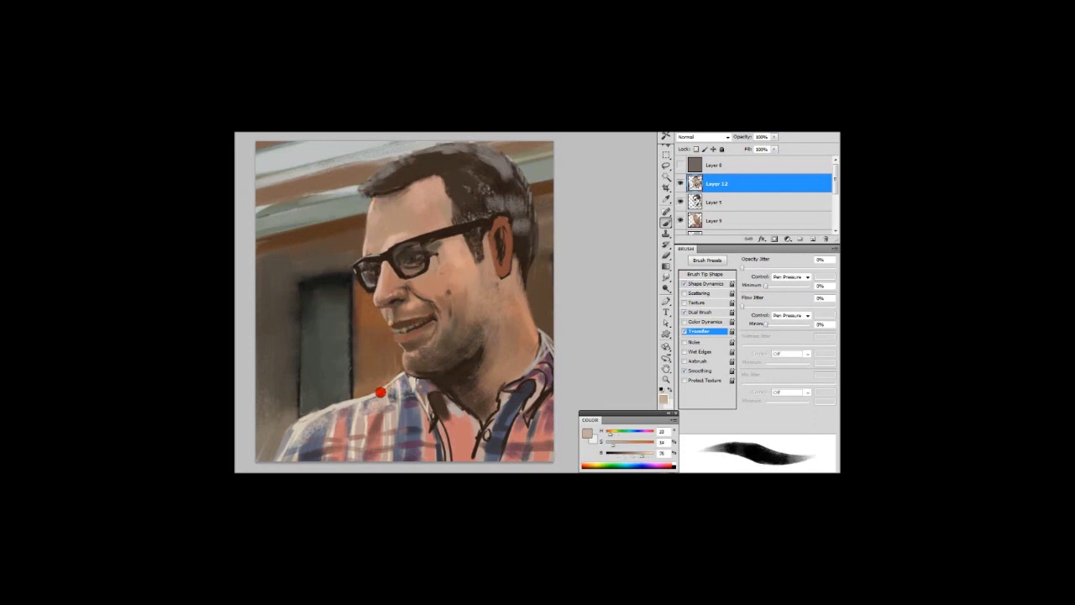
{"action": "left_click", "coordinate": [587, 432]}
{"action": "left_click", "coordinate": [446, 445]}
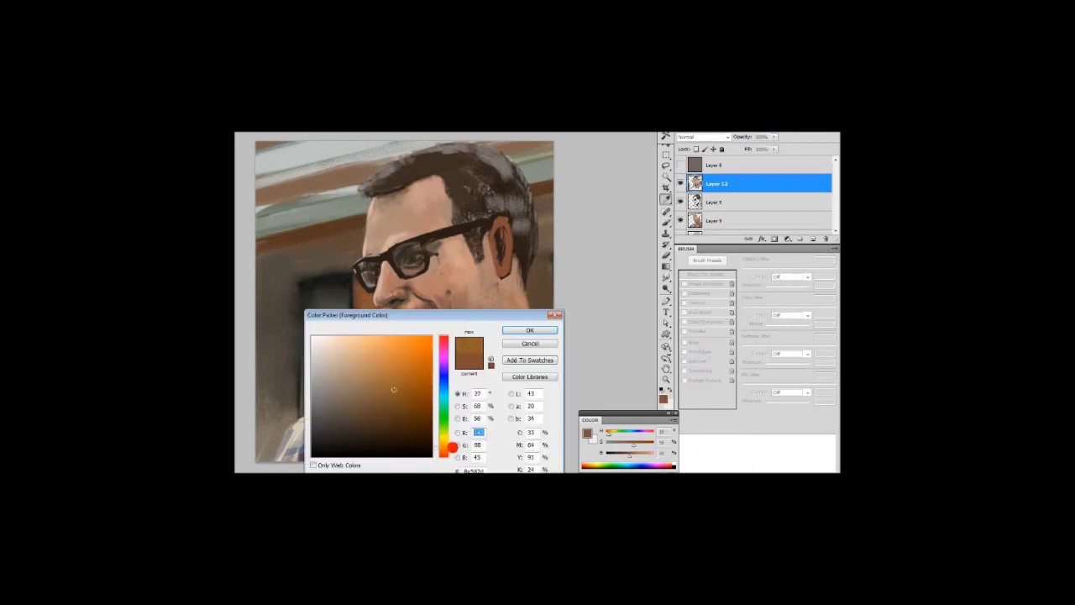
{"action": "left_click", "coordinate": [529, 347]}
- Blend the neck, forehead and ear with freshly sampled peach and skin tones
{"action": "left_click", "coordinate": [509, 329], "text": "alt"}
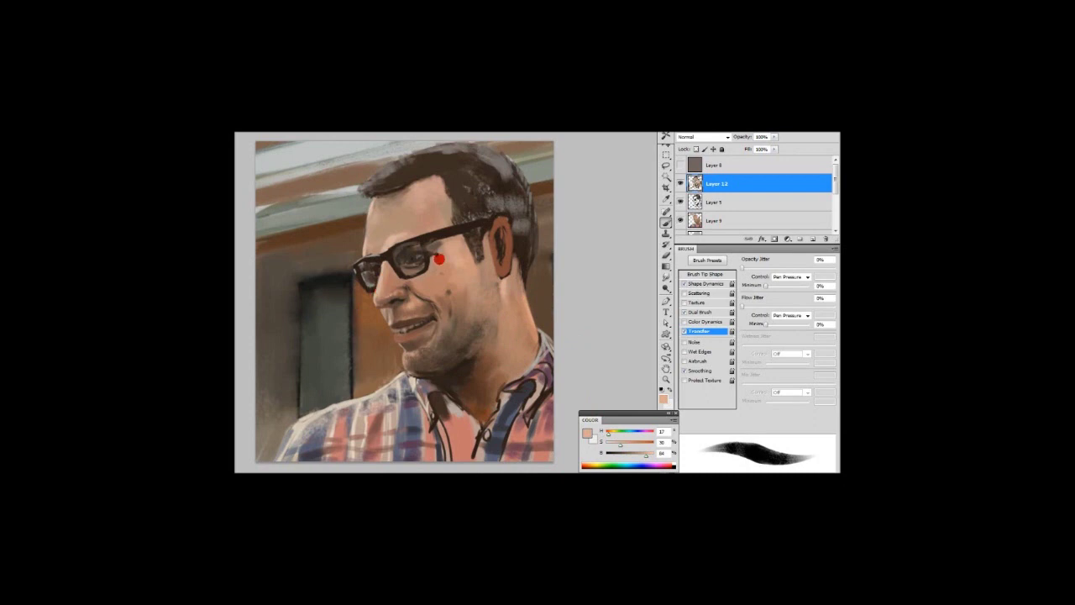
{"action": "left_click", "coordinate": [394, 223], "text": "alt"}
{"action": "left_click", "coordinate": [418, 226], "text": "alt"}
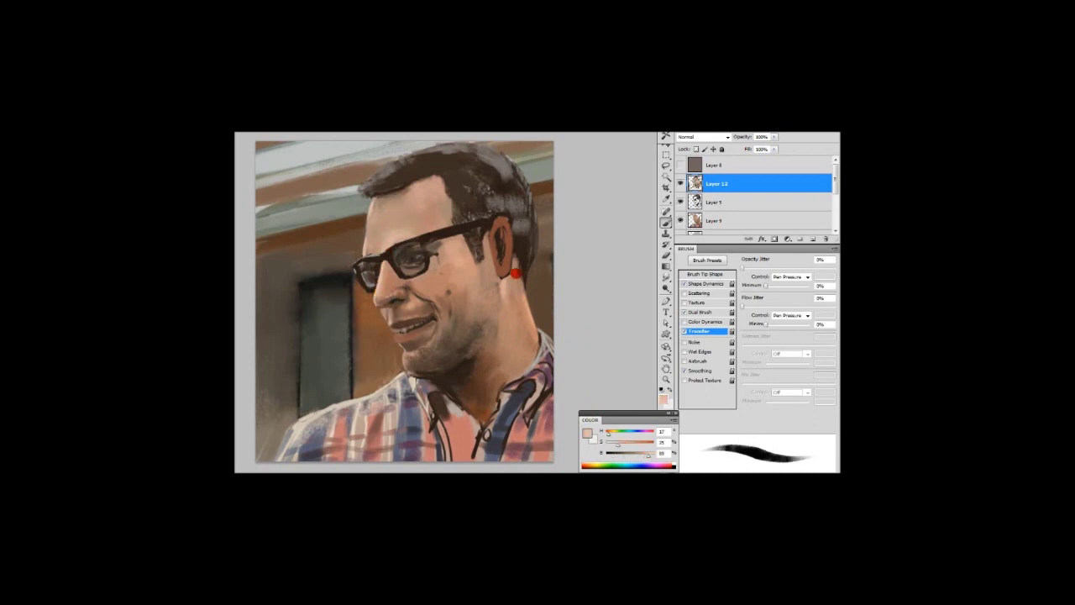
{"action": "left_click", "coordinate": [509, 269], "text": "alt"}
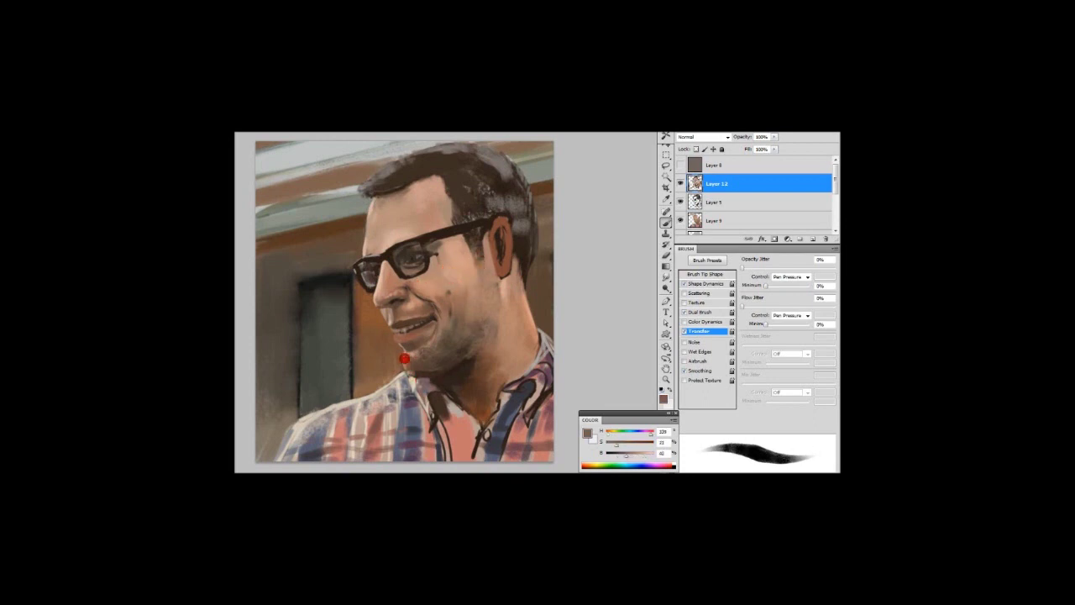
{"action": "left_click", "coordinate": [393, 379], "text": "alt"}
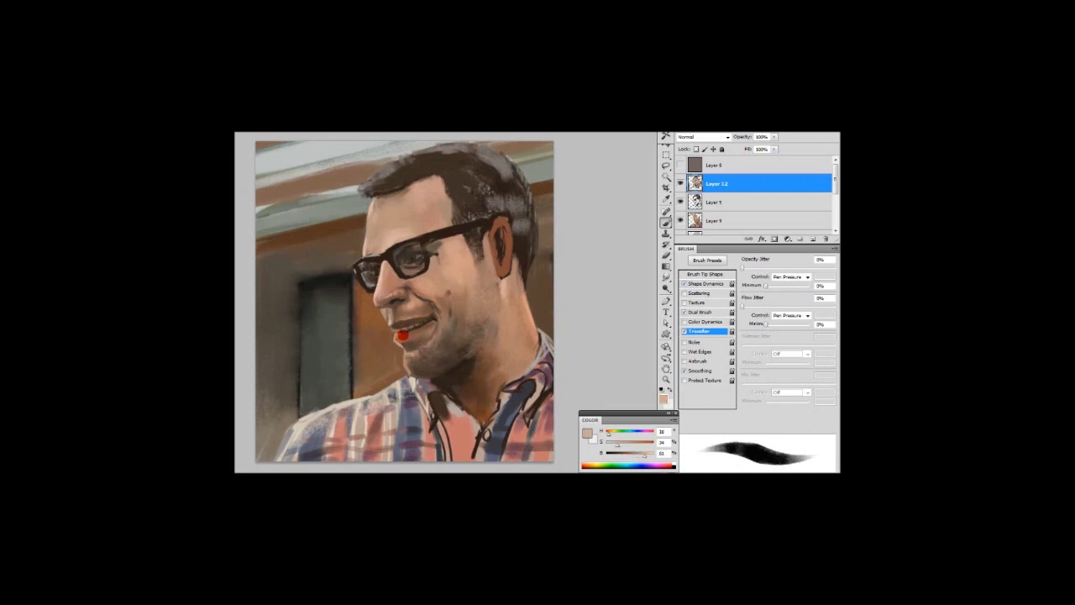
- Darken the top of the hair with near-black and repaint the ear warmer
{"action": "left_click", "coordinate": [363, 234], "text": "alt"}
{"action": "left_click", "coordinate": [377, 156], "text": "alt"}
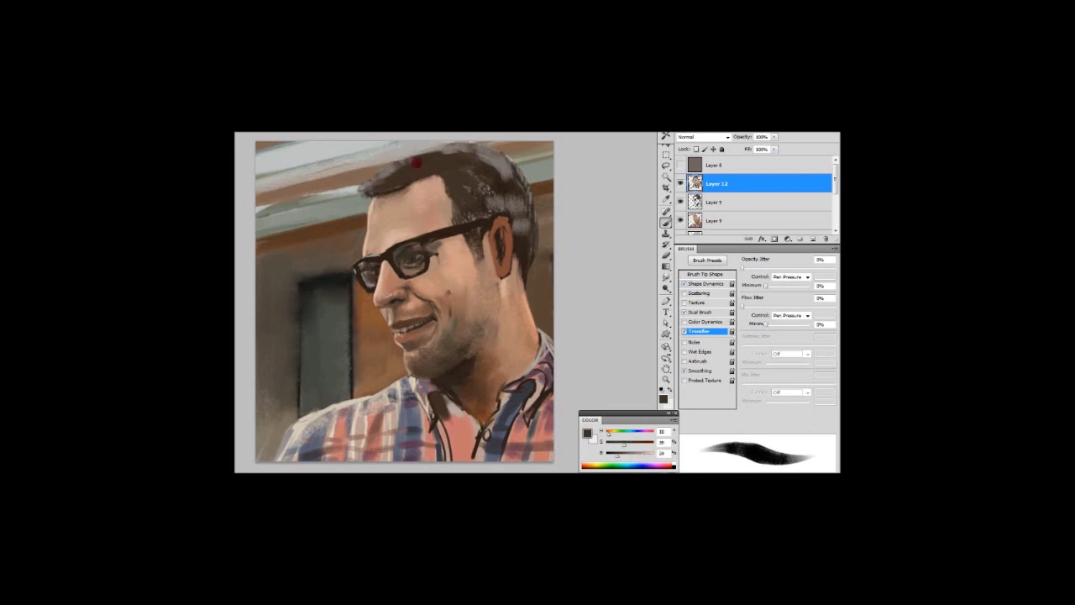
{"action": "left_click_drag", "start_coordinate": [378, 172], "coordinate": [411, 154]}
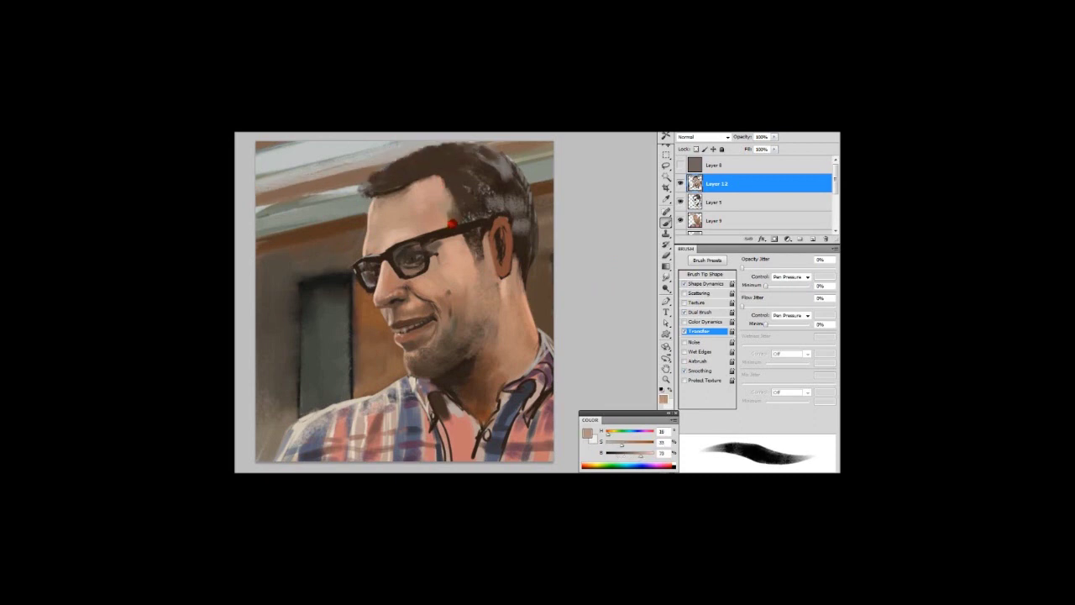
{"action": "left_click", "coordinate": [508, 231], "text": "alt"}
{"action": "mouse_move", "coordinate": [502, 231]}
{"action": "left_mouse_down"}
{"action": "mouse_move", "coordinate": [500, 262]}
{"action": "mouse_move", "coordinate": [497, 223]}
{"action": "mouse_move", "coordinate": [513, 296]}
{"action": "left_mouse_up"}
- Shade the ear with alternating dark brown and light pinkish skin strokes
{"action": "left_click", "coordinate": [499, 243], "text": "alt"}
{"action": "left_click", "coordinate": [505, 269], "text": "alt"}
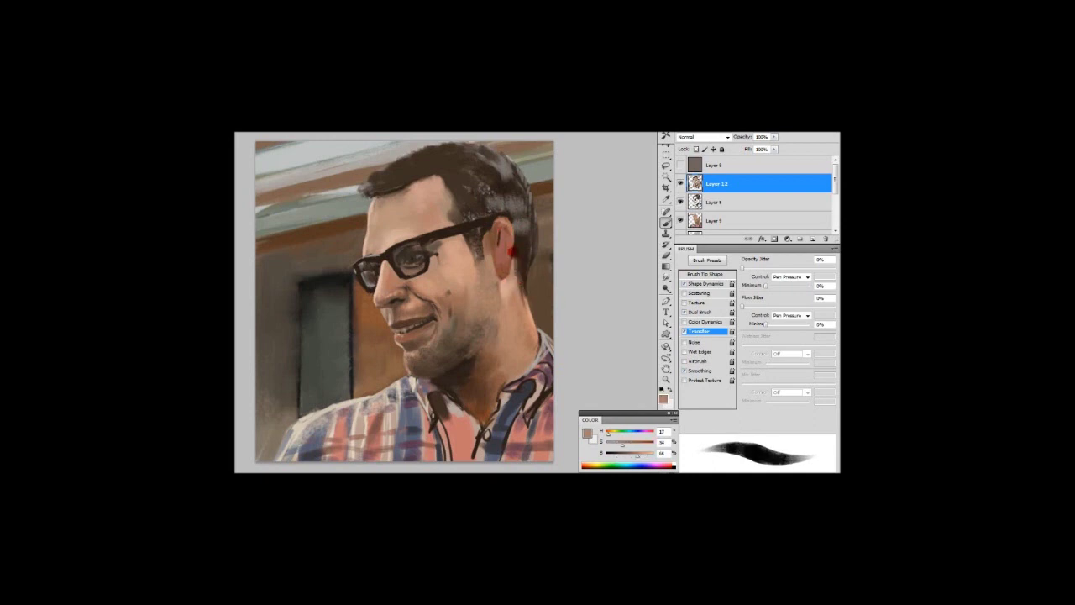
{"action": "left_click", "coordinate": [494, 230], "text": "alt"}
{"action": "left_click_drag", "start_coordinate": [504, 258], "coordinate": [502, 235]}
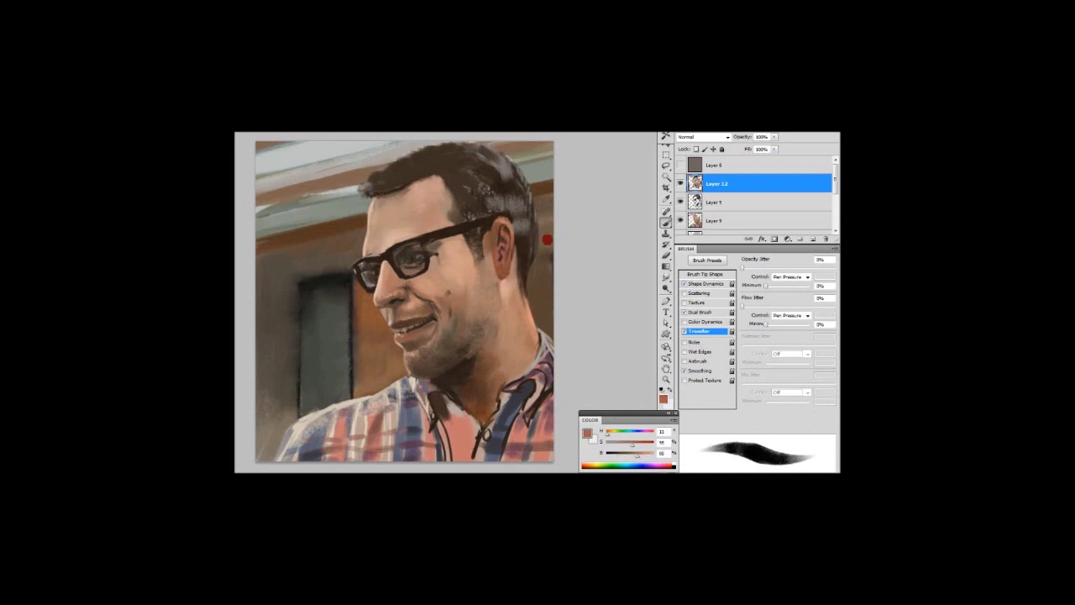
{"action": "left_click", "coordinate": [489, 260], "text": "alt"}
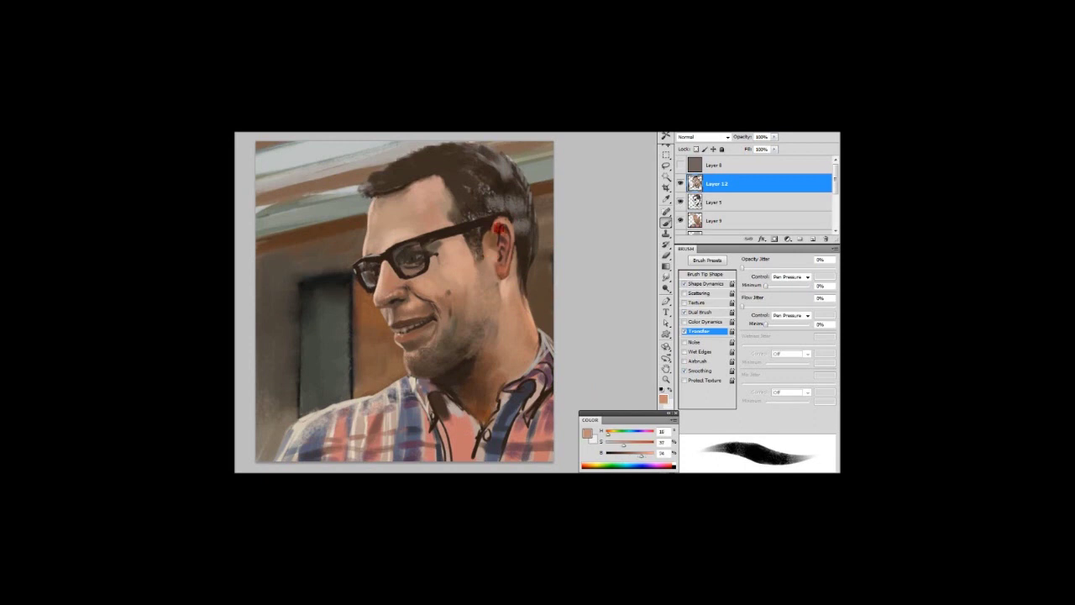
{"action": "left_click", "coordinate": [498, 259], "text": "alt"}
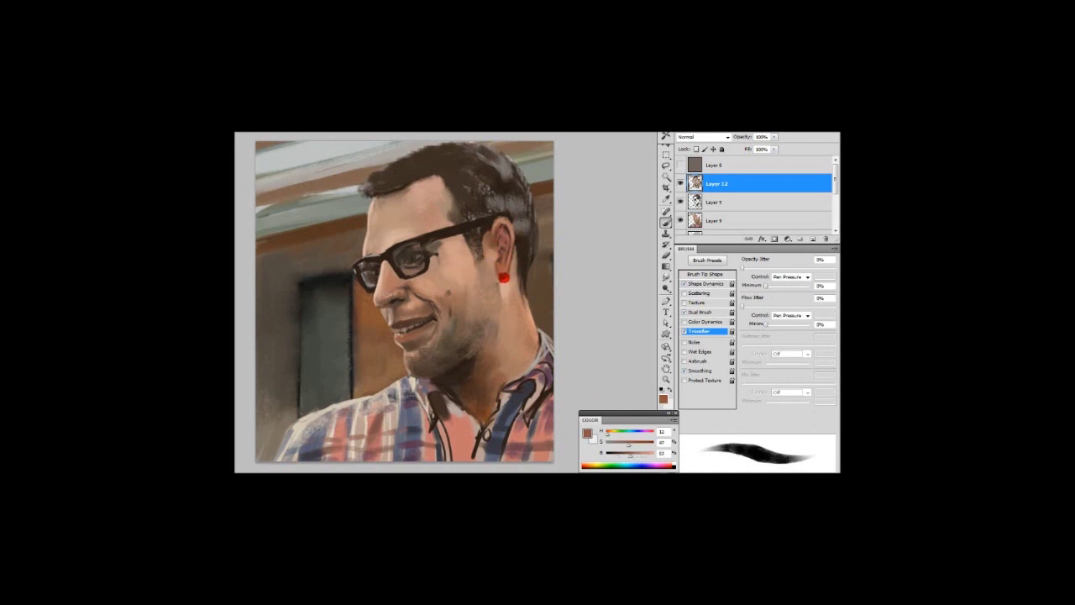
{"action": "left_click", "coordinate": [507, 242], "text": "alt"}
{"action": "left_click_drag", "start_coordinate": [502, 225], "coordinate": [511, 249]}
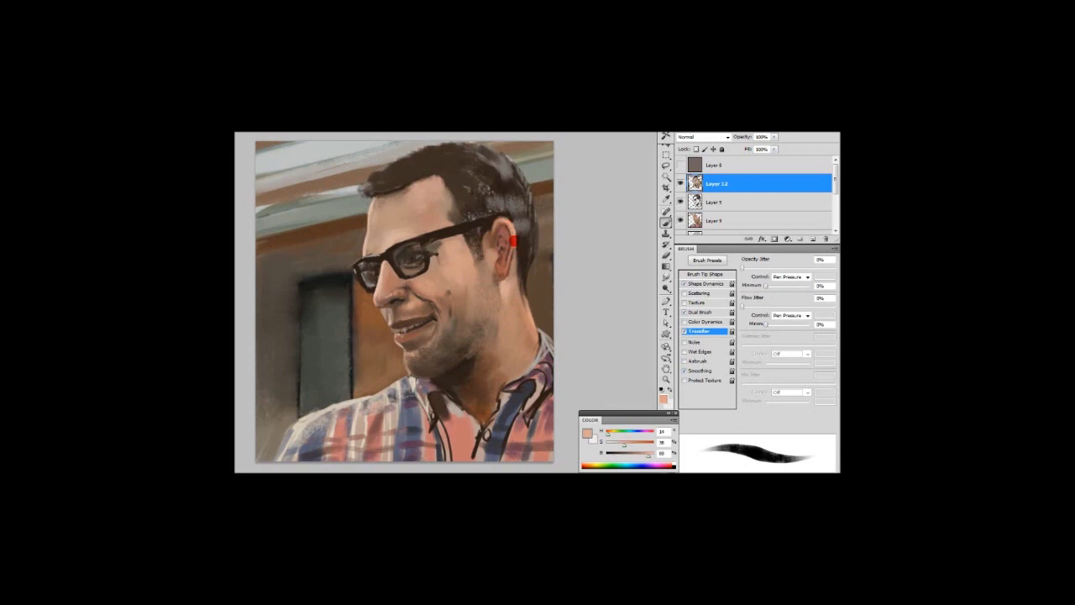
- Sample neck, jaw, cheek, nose and hairline browns for retouching
{"action": "left_click", "coordinate": [500, 235], "text": "alt"}
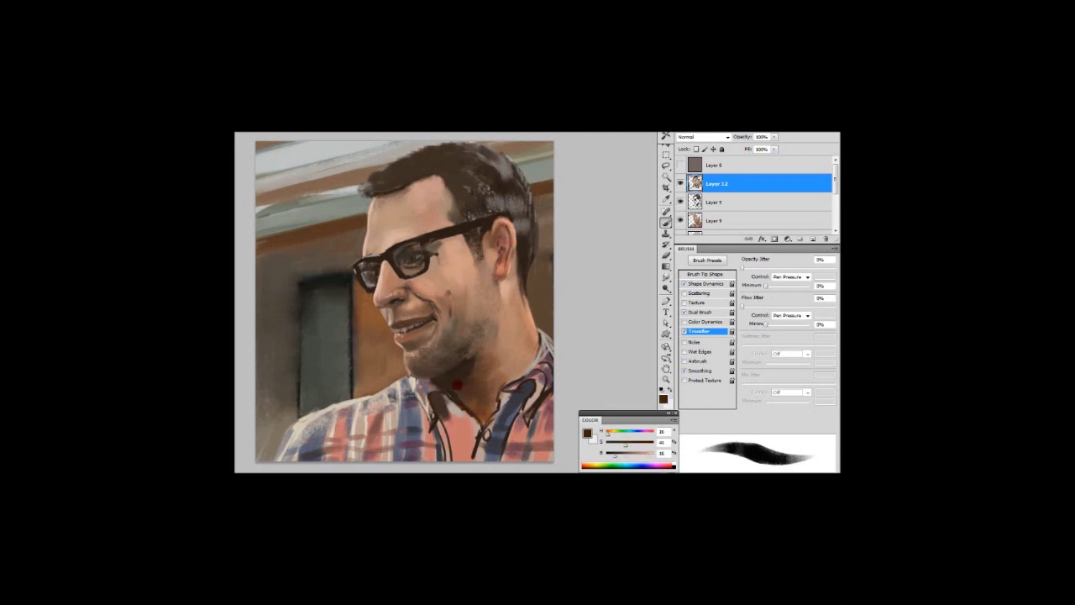
{"action": "left_click", "coordinate": [470, 394], "text": "alt"}
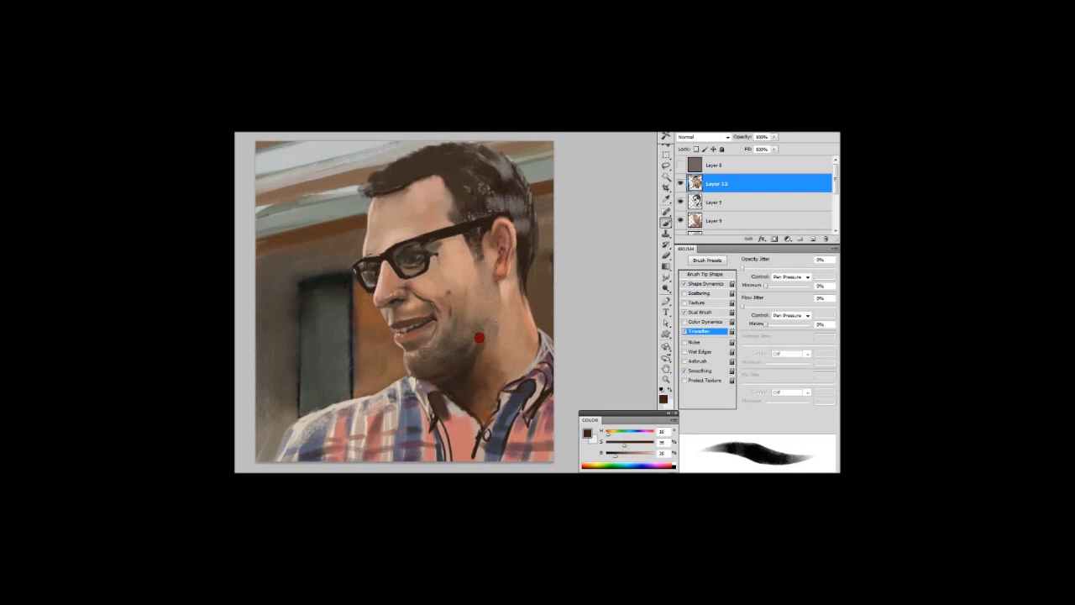
{"action": "left_click", "coordinate": [458, 386], "text": "alt"}
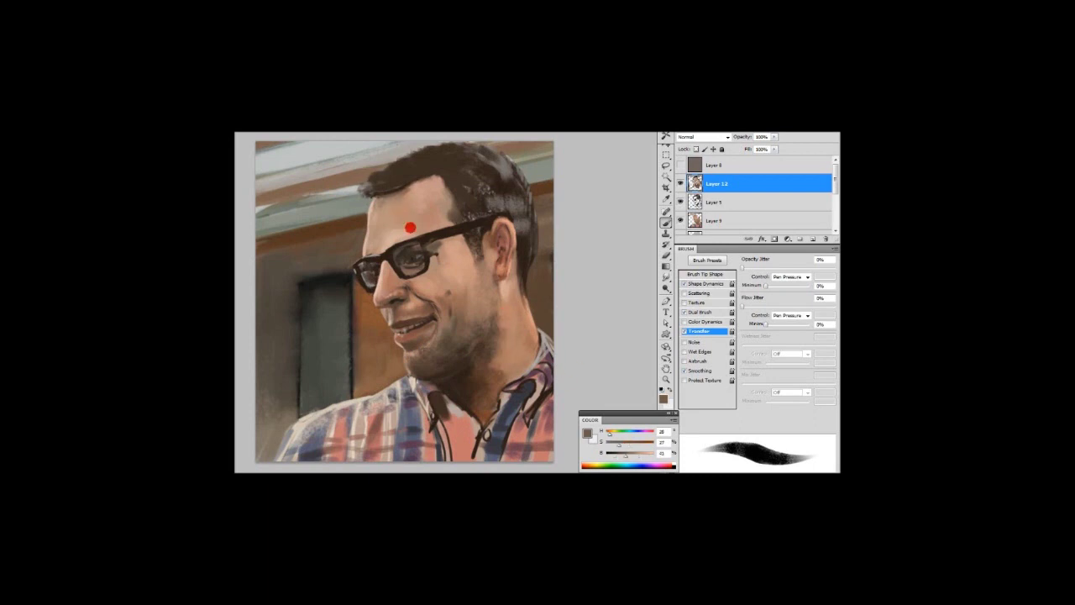
{"action": "left_click", "coordinate": [409, 285], "text": "alt"}
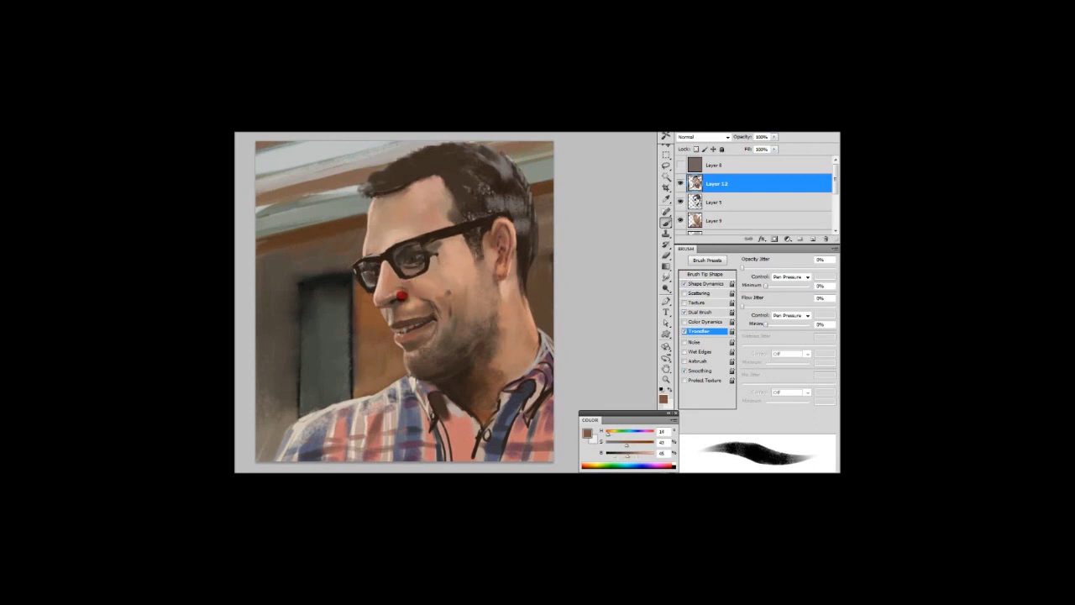
{"action": "left_click", "coordinate": [391, 278], "text": "alt"}
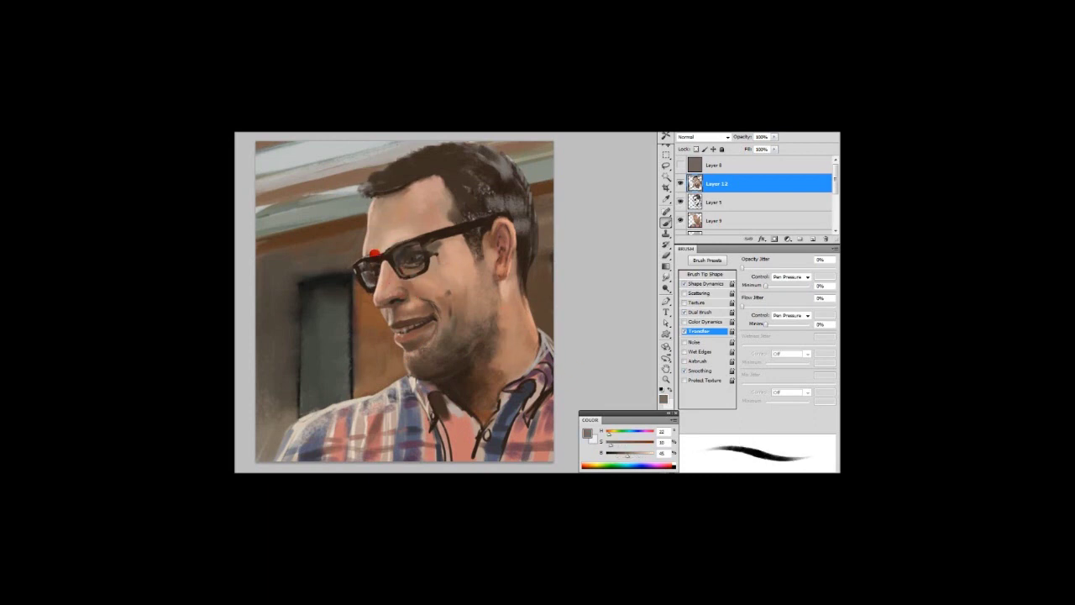
{"action": "left_click", "coordinate": [432, 251], "text": "alt"}
{"action": "left_click", "coordinate": [379, 195], "text": "alt"}
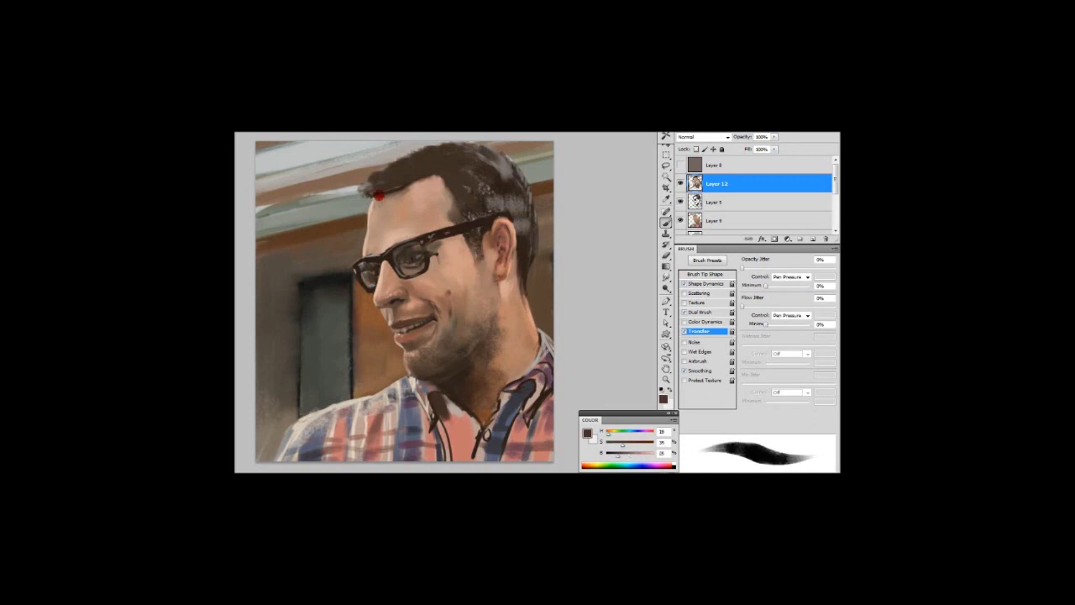
- Switch to a thinner, faint textured brush and blend the upper-left wall area
{"action": "left_click", "coordinate": [604, 302]}
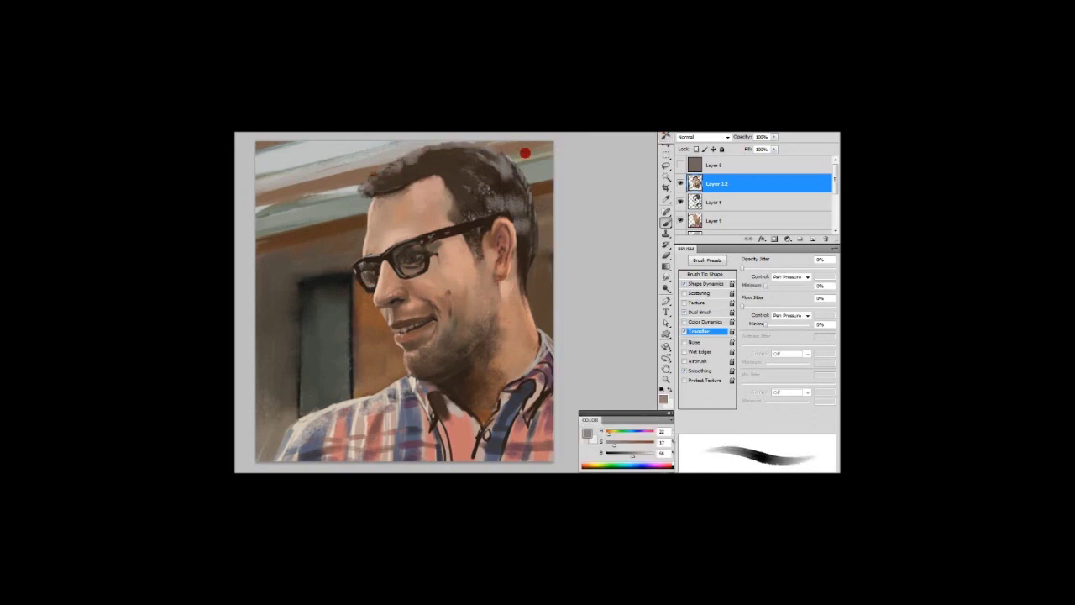
{"action": "key", "text": "period"}
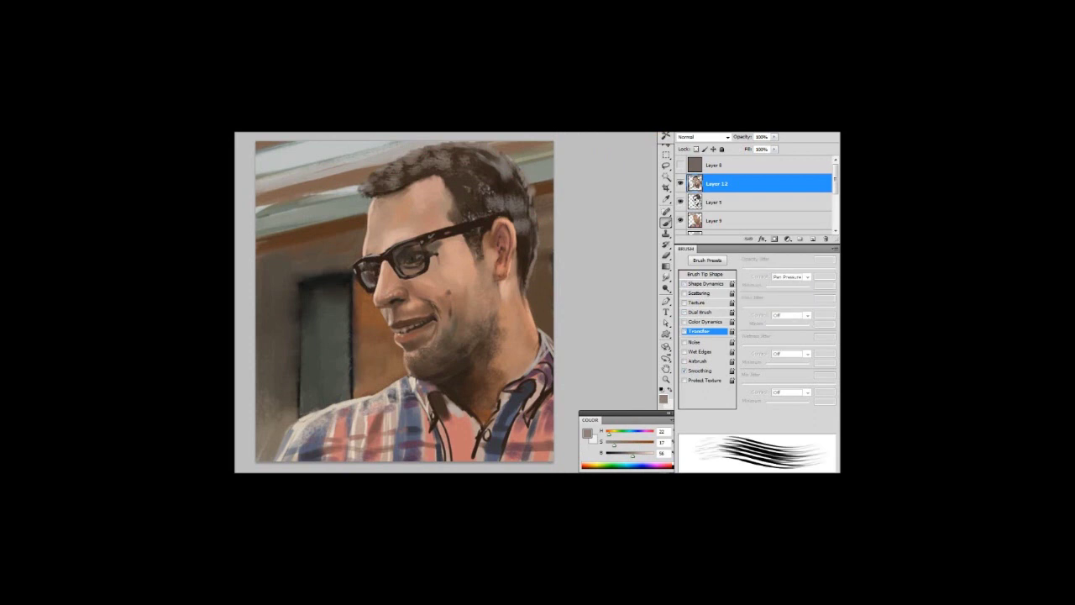
{"action": "key", "text": "period"}
{"action": "left_click", "coordinate": [515, 201], "text": "alt"}
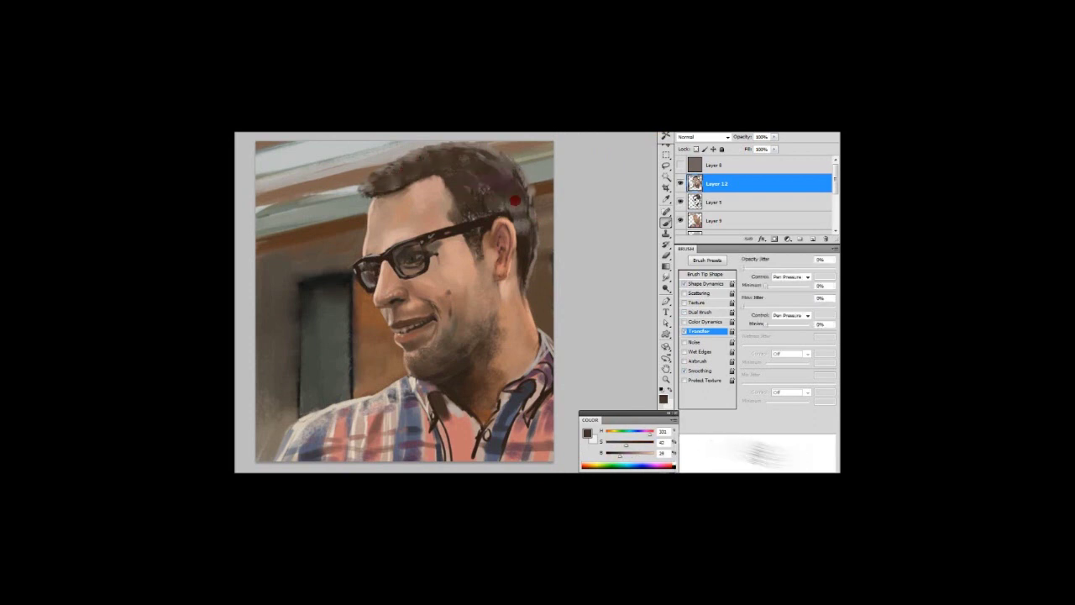
{"action": "left_click", "coordinate": [463, 366], "text": "alt"}
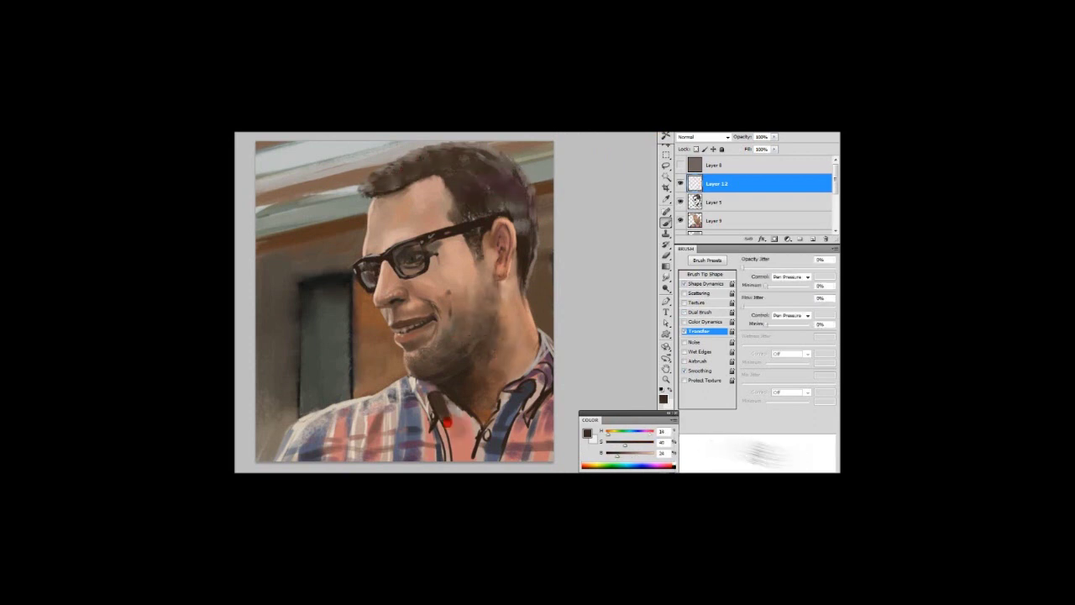
{"action": "left_click_drag", "start_coordinate": [283, 209], "coordinate": [344, 206]}
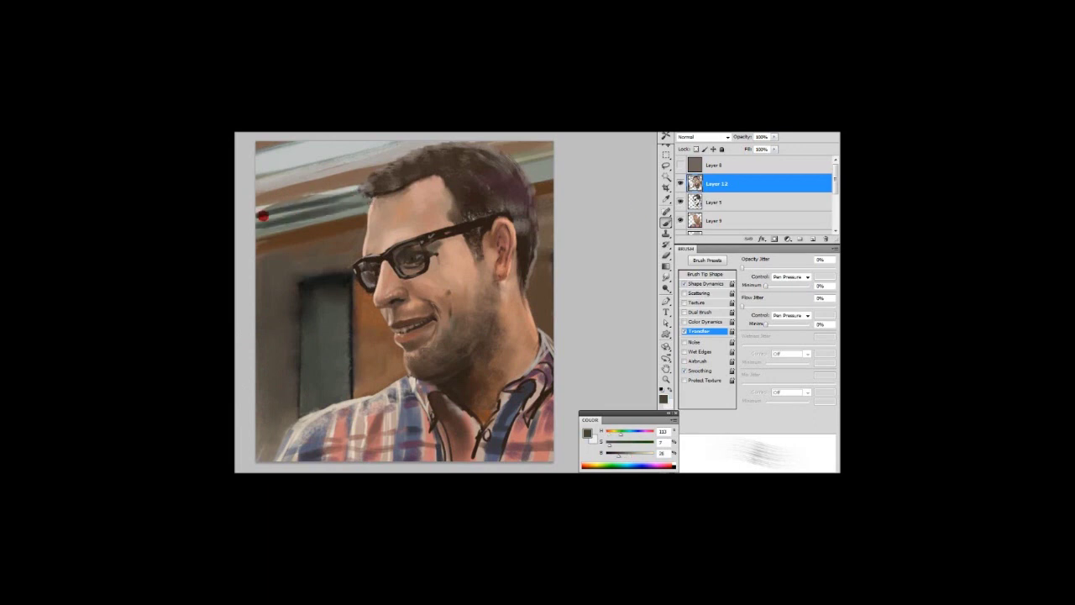
- Sample wall mauve, hair brown and skin tones, and make the brush smaller
{"action": "left_click", "coordinate": [494, 142], "text": "alt"}
{"action": "left_click", "coordinate": [388, 186], "text": "alt"}
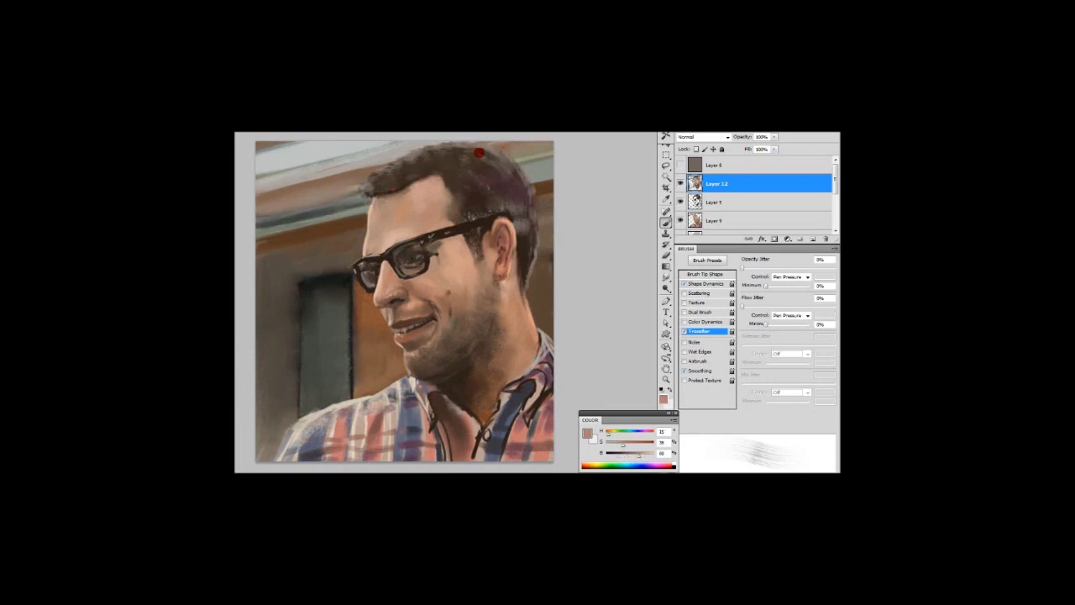
{"action": "left_click", "coordinate": [497, 368], "text": "alt"}
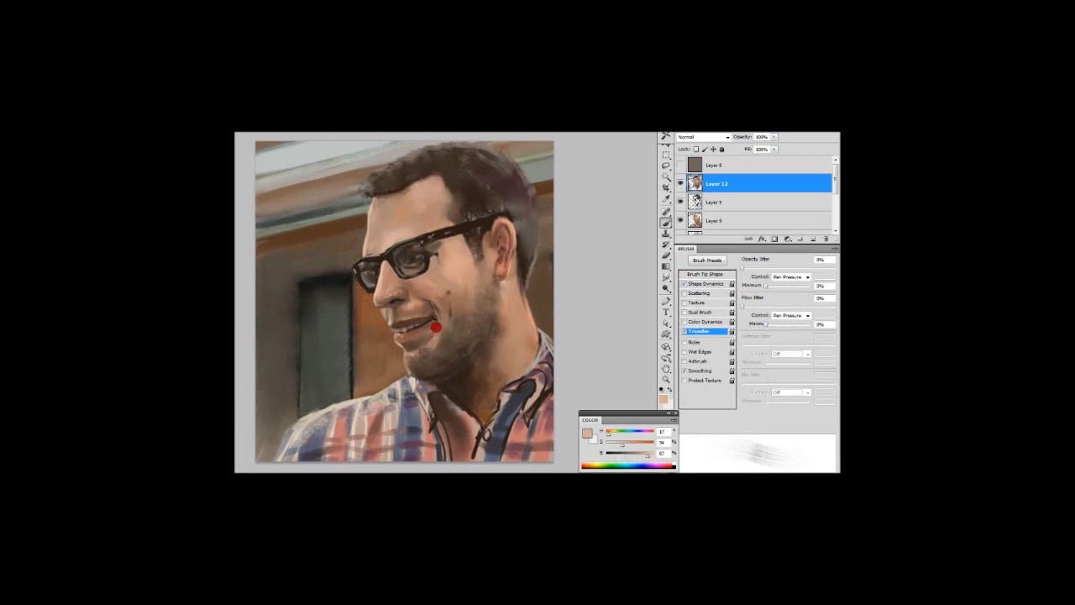
{"action": "left_click", "coordinate": [421, 354], "text": "alt"}
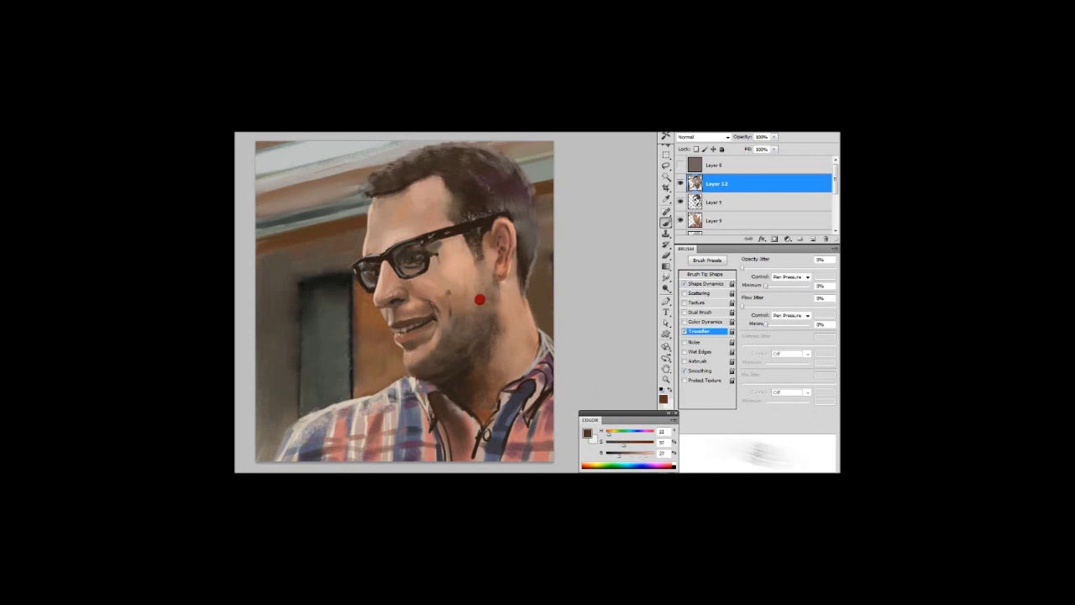
{"action": "left_click", "coordinate": [369, 282], "text": "alt"}
{"action": "key", "text": "bracketleft"}
{"action": "key", "text": "bracketleft"}
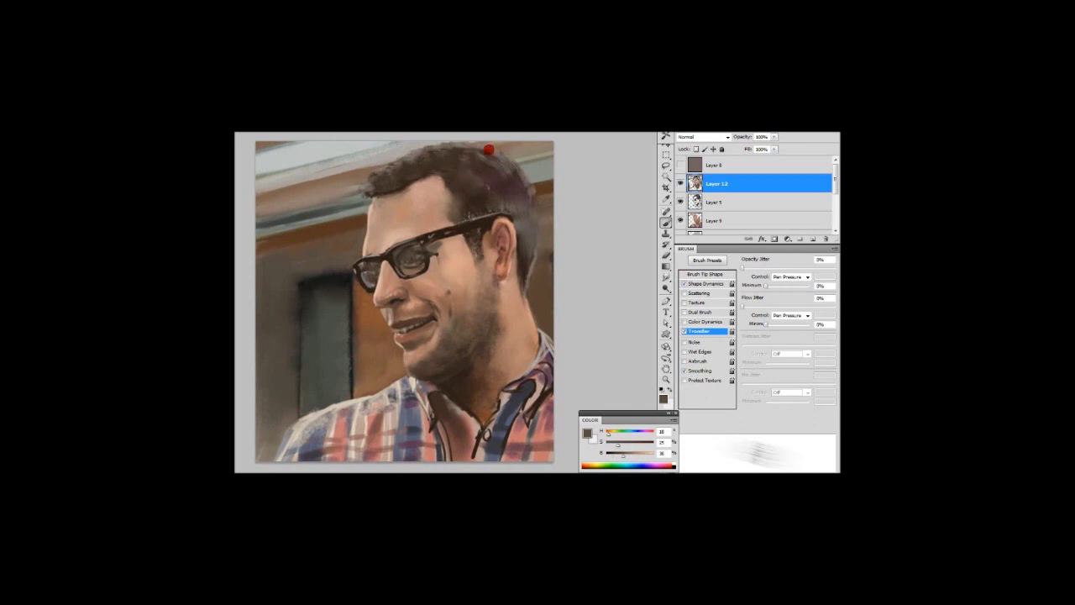
- Repaint the background beside the ear and neck lighter and darker, and touch up the hair
{"action": "left_click", "coordinate": [493, 180], "text": "alt"}
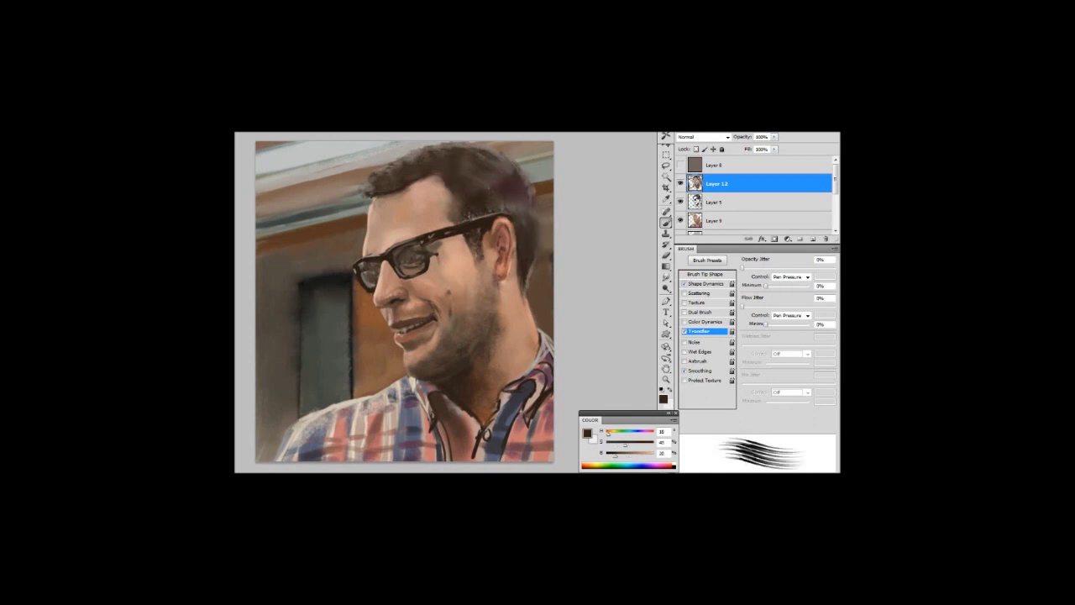
{"action": "left_click", "coordinate": [541, 252], "text": "alt"}
{"action": "left_click_drag", "start_coordinate": [536, 248], "coordinate": [536, 303]}
{"action": "left_click", "coordinate": [534, 210], "text": "alt"}
{"action": "left_click_drag", "start_coordinate": [534, 210], "coordinate": [531, 277]}
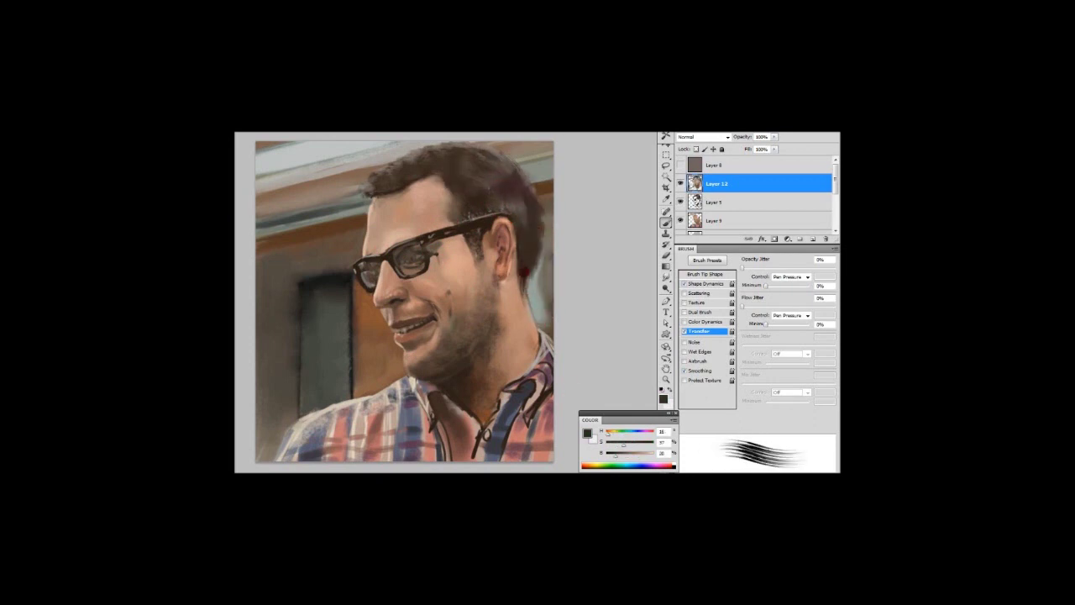
{"action": "mouse_move", "coordinate": [546, 240]}
{"action": "left_mouse_down"}
{"action": "mouse_move", "coordinate": [518, 259]}
{"action": "mouse_move", "coordinate": [520, 290]}
{"action": "left_mouse_up"}
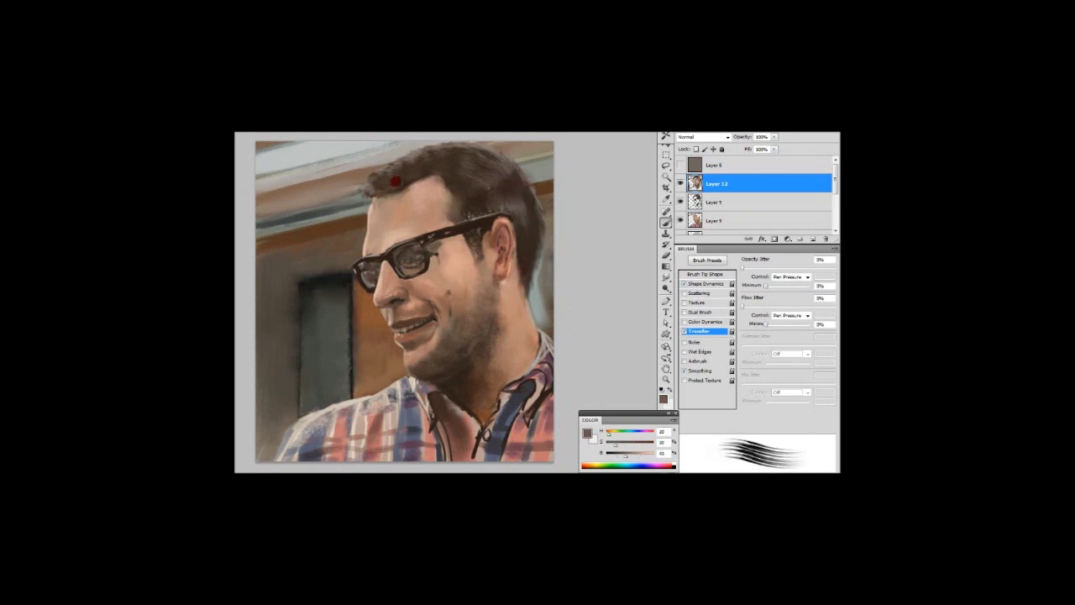
{"action": "left_click_drag", "start_coordinate": [370, 193], "coordinate": [479, 177]}
- Paint dark grey-brown strokes along the top rim of the glasses
{"action": "left_click", "coordinate": [508, 388], "text": "alt"}
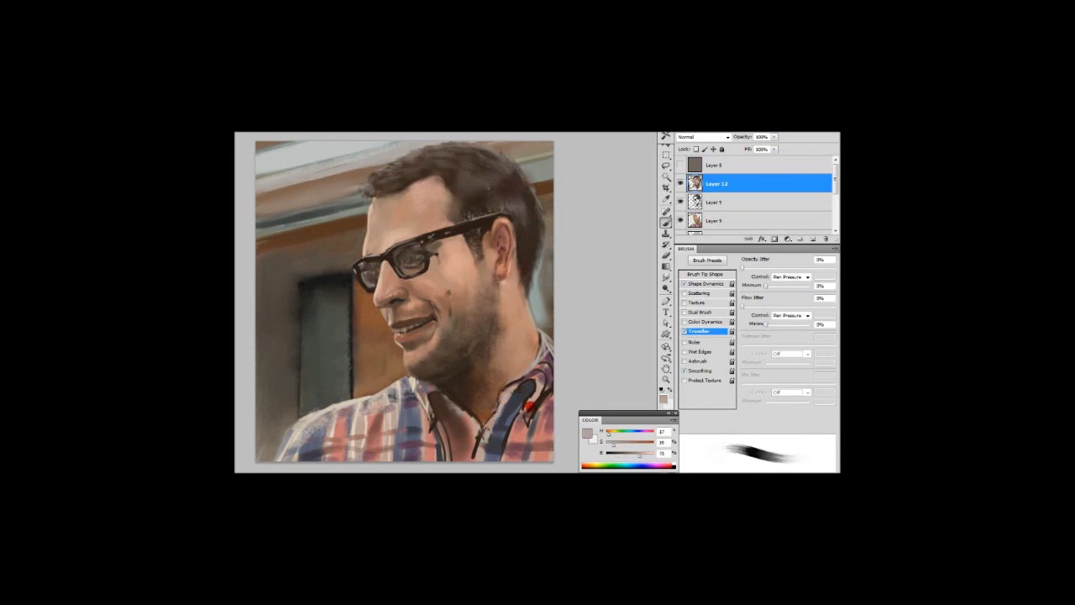
{"action": "left_click", "coordinate": [432, 240], "text": "alt"}
{"action": "left_click_drag", "start_coordinate": [431, 240], "coordinate": [449, 242]}
{"action": "left_click", "coordinate": [428, 277], "text": "alt"}
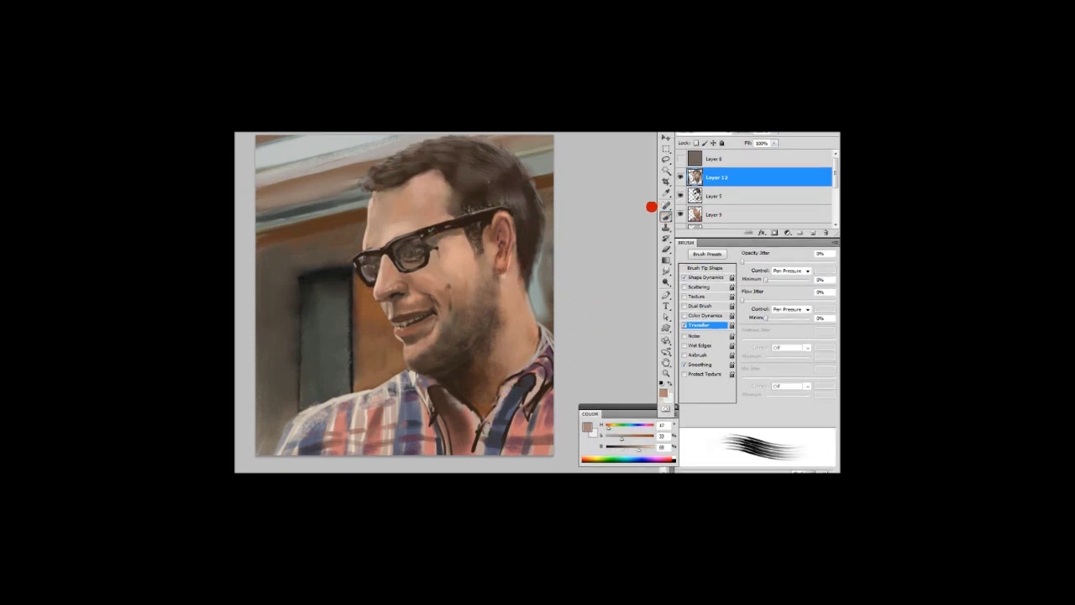
- Load a different brush preset and softly blend the left edge beside the door with sampled grey
{"action": "left_click", "coordinate": [663, 215]}
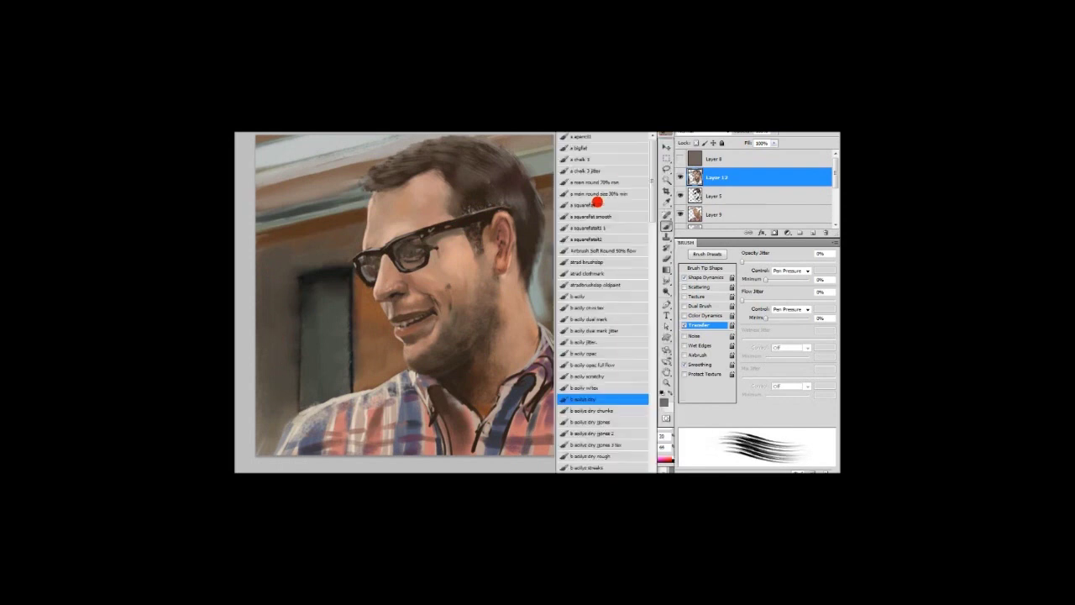
{"action": "left_click", "coordinate": [611, 401]}
{"action": "left_click_drag", "start_coordinate": [277, 336], "coordinate": [290, 420]}
{"action": "left_click", "coordinate": [364, 396], "text": "alt"}
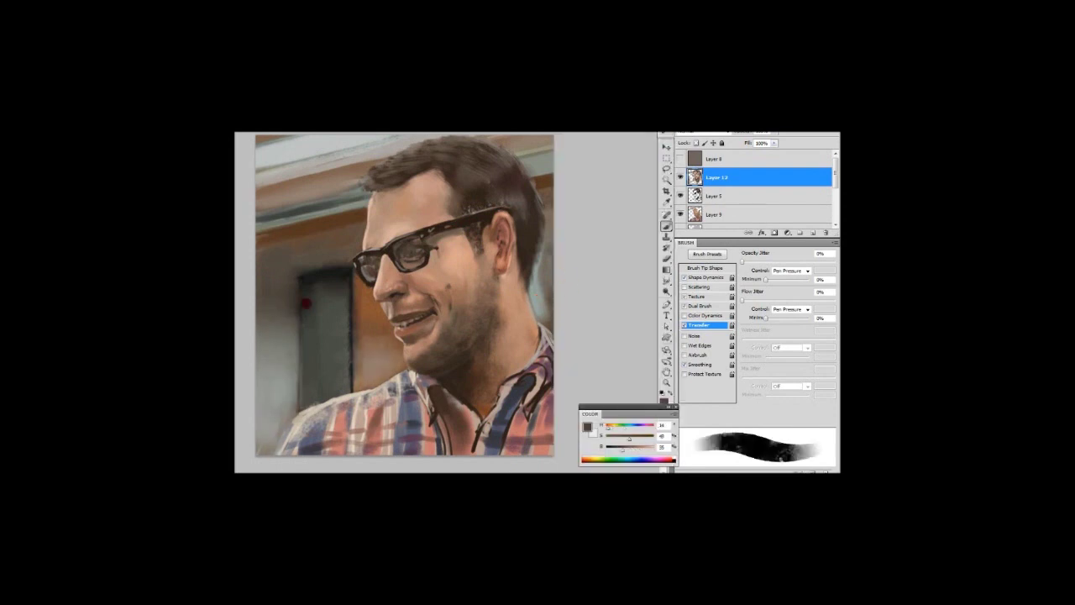
{"action": "left_click_drag", "start_coordinate": [296, 336], "coordinate": [281, 410]}
{"action": "left_click_drag", "start_coordinate": [268, 277], "coordinate": [300, 318]}
- Sample skin and brown tones from the face, cheek, mouth and ear, ending on near-black
{"action": "left_click", "coordinate": [504, 302], "text": "alt"}
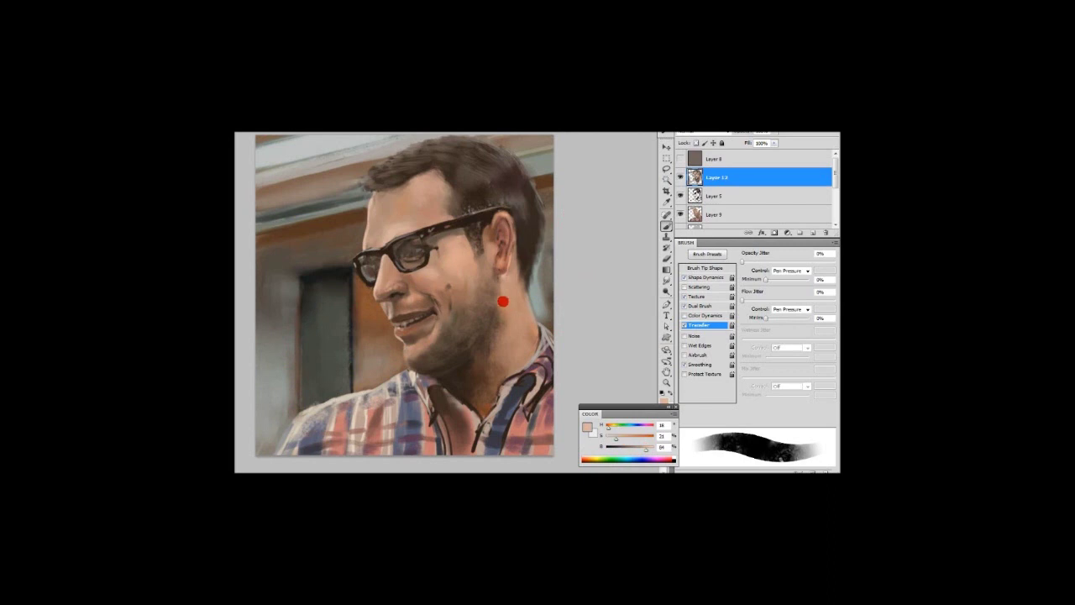
{"action": "left_click", "coordinate": [531, 307], "text": "alt"}
{"action": "left_click", "coordinate": [442, 293], "text": "alt"}
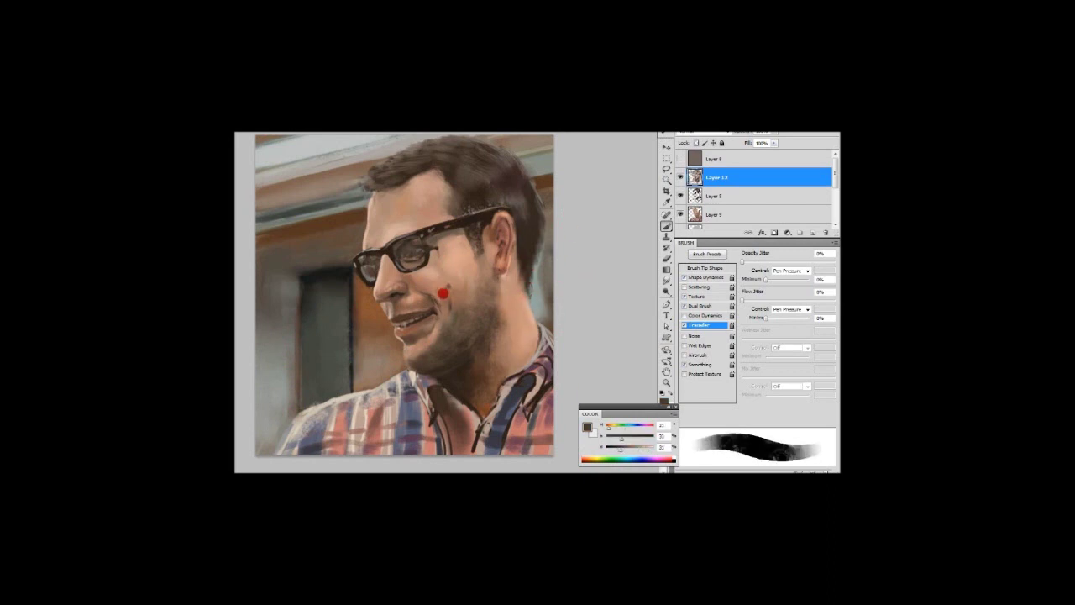
{"action": "left_click", "coordinate": [439, 318], "text": "alt"}
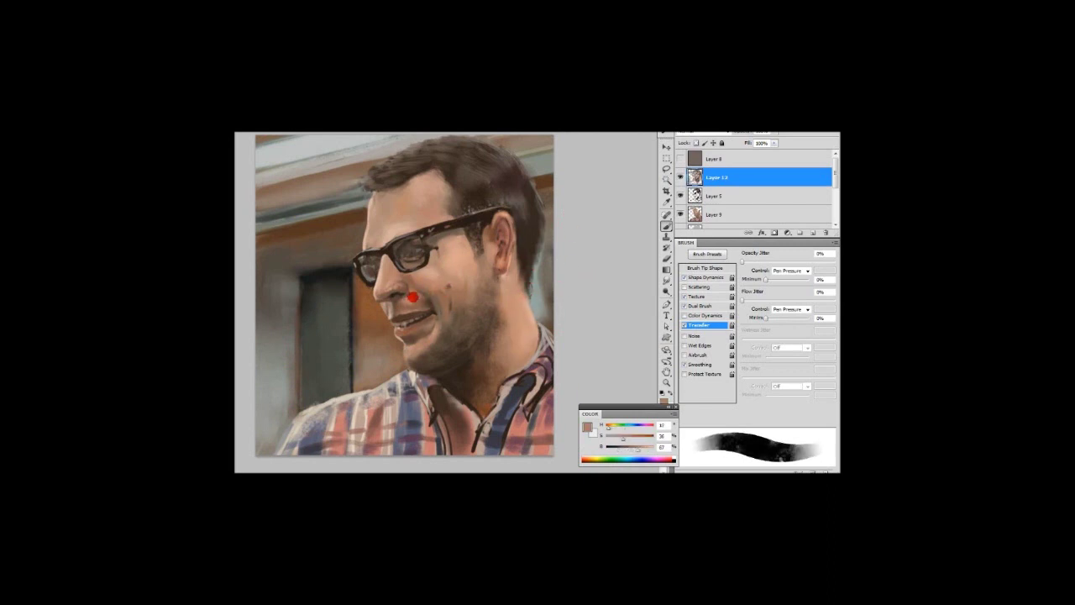
{"action": "left_click", "coordinate": [428, 318], "text": "alt"}
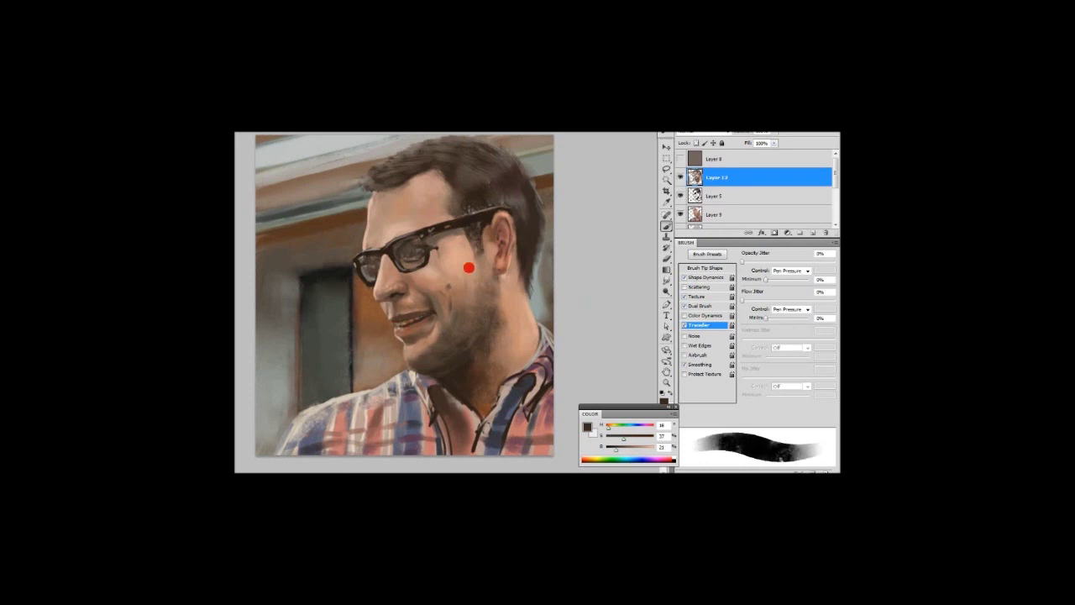
{"action": "left_click", "coordinate": [517, 363], "text": "alt"}
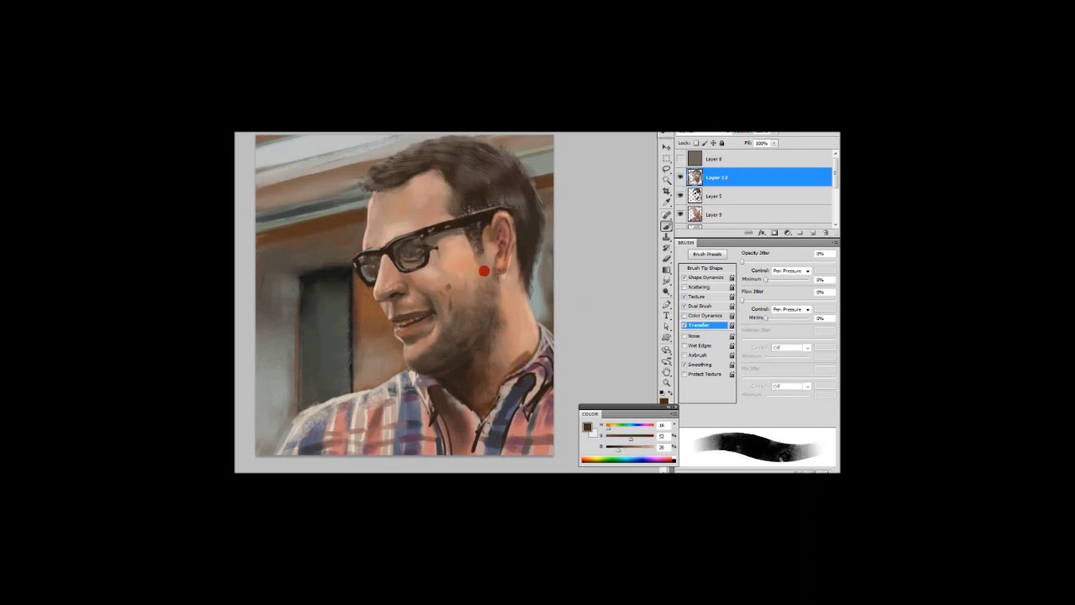
{"action": "left_click", "coordinate": [527, 336], "text": "alt"}
{"action": "left_click", "coordinate": [451, 444], "text": "alt"}
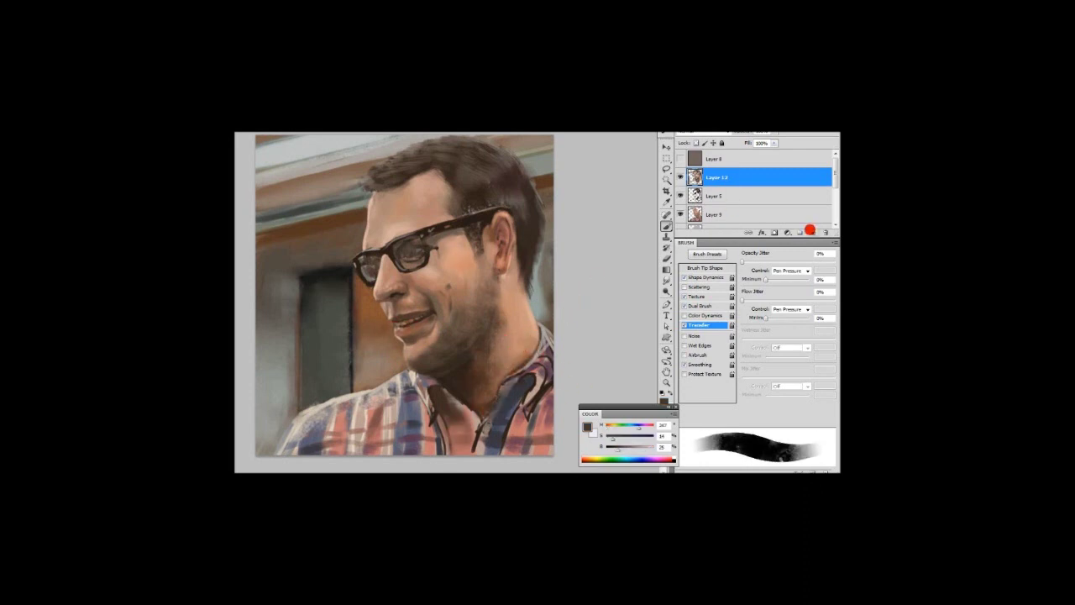
- Add Layer 13 with dark strokes on the right of the shirt, then another new layer
{"action": "left_click", "coordinate": [813, 232]}
{"action": "left_click_drag", "start_coordinate": [444, 411], "coordinate": [530, 374]}
{"action": "left_click", "coordinate": [331, 412], "text": "alt"}
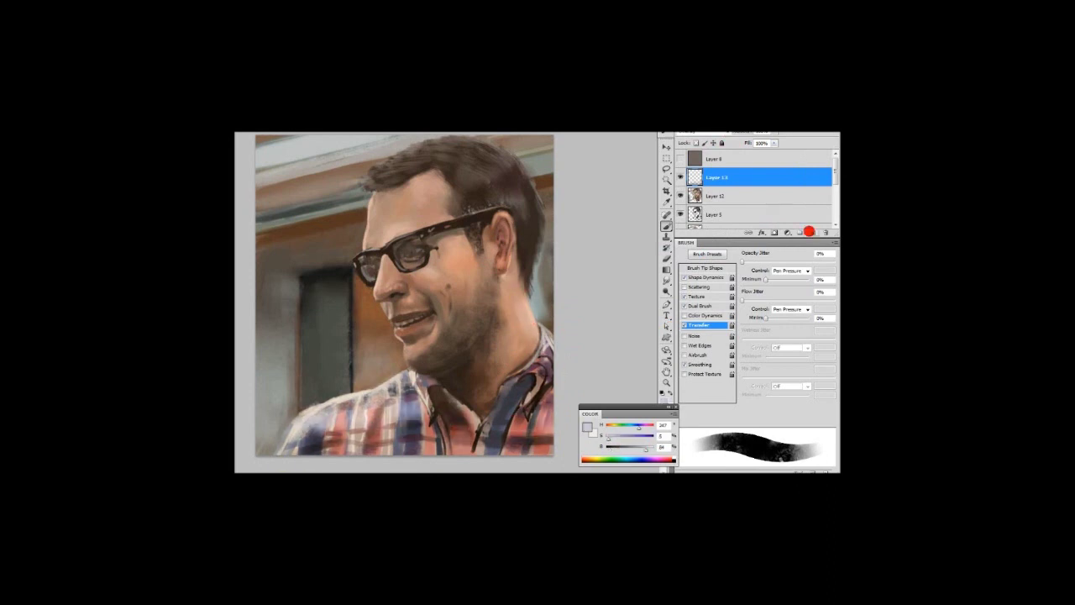
{"action": "left_click", "coordinate": [813, 231]}
{"action": "left_click", "coordinate": [413, 209], "text": "alt"}
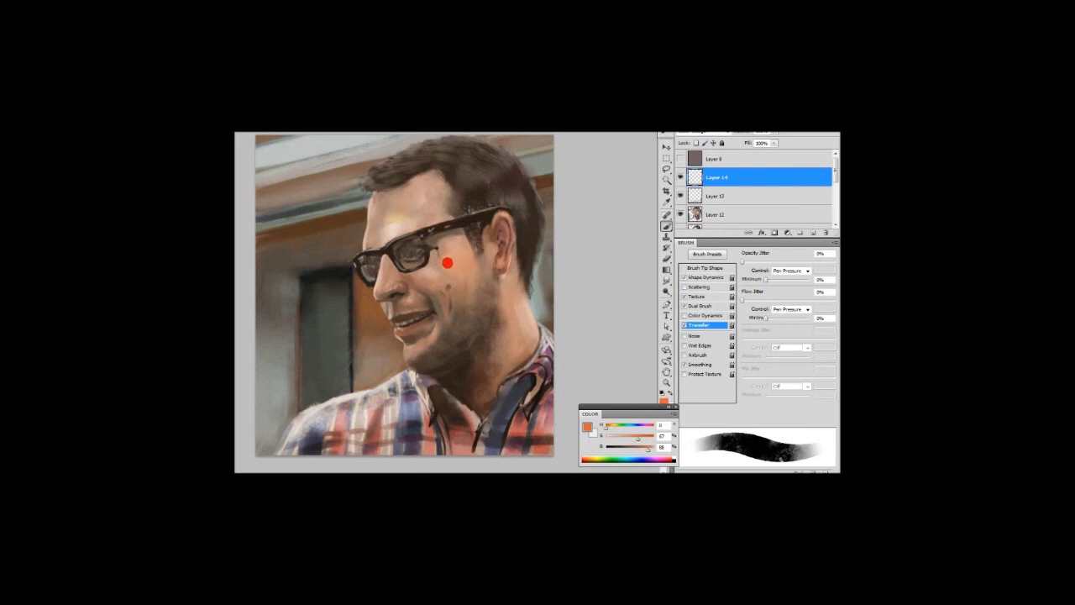
- Sample maroon and salmon reds from the shirt and settle on a textured bristle brush preset
{"action": "left_click", "coordinate": [502, 248], "text": "alt"}
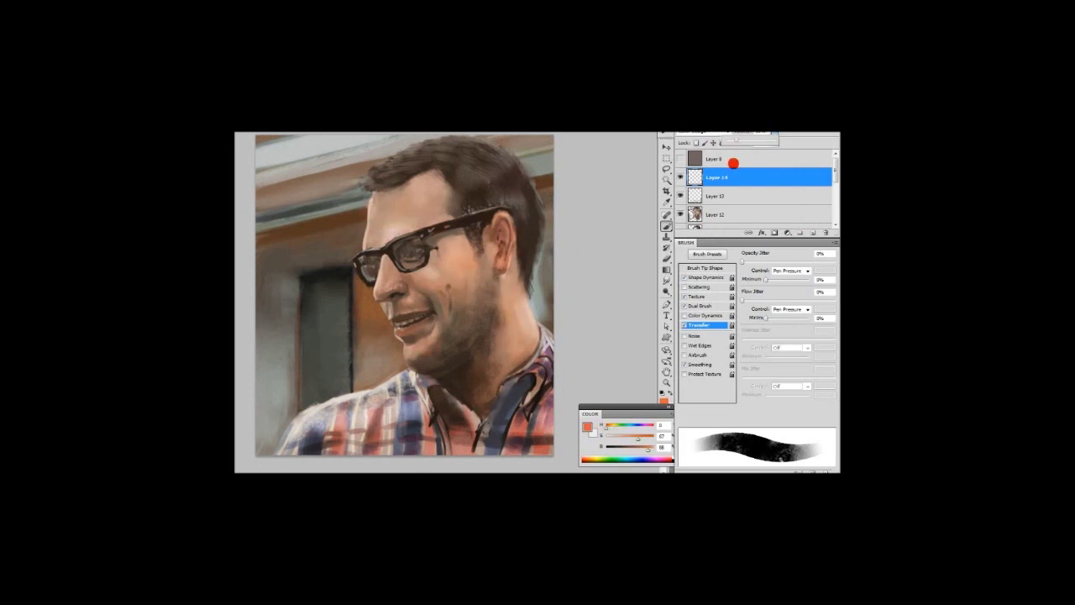
{"action": "left_click", "coordinate": [521, 388], "text": "alt"}
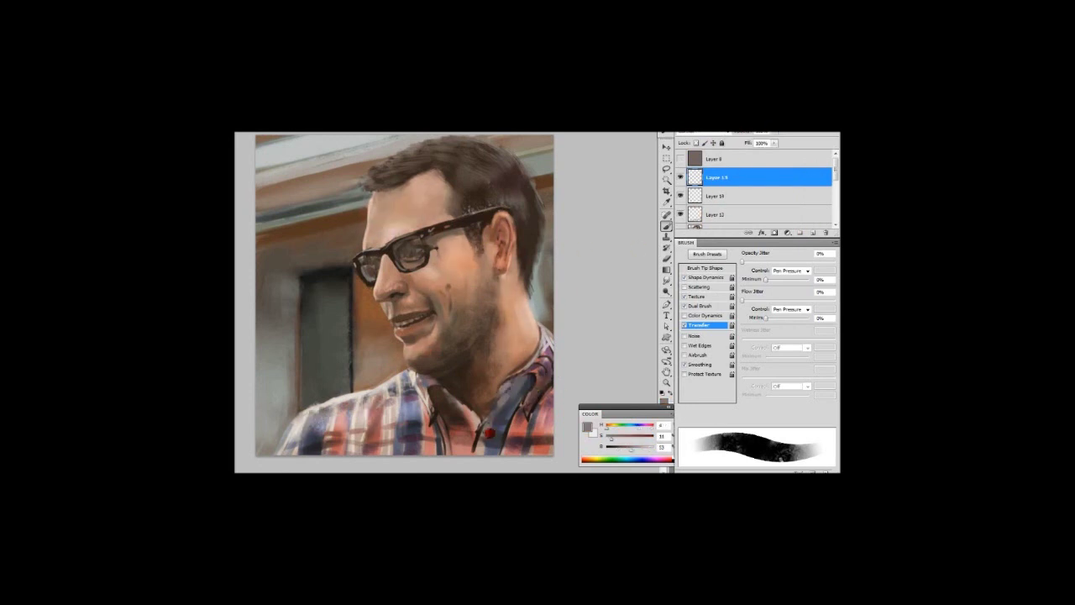
{"action": "left_click", "coordinate": [537, 391], "text": "alt"}
{"action": "right_click", "coordinate": [554, 344]}
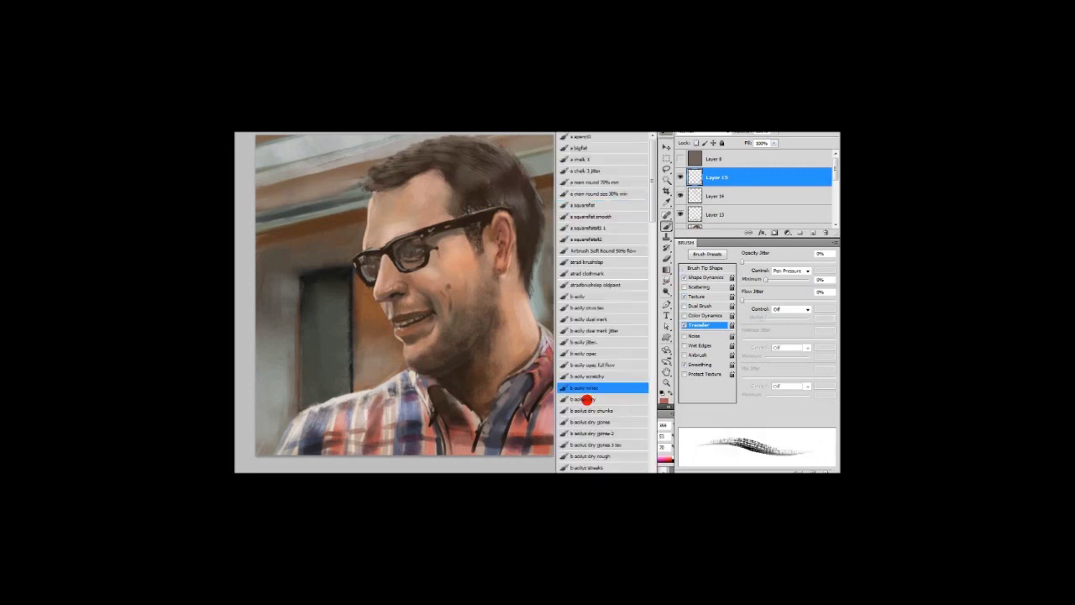
{"action": "double_click", "coordinate": [616, 338]}
{"action": "right_click", "coordinate": [552, 347]}
{"action": "double_click", "coordinate": [616, 338]}
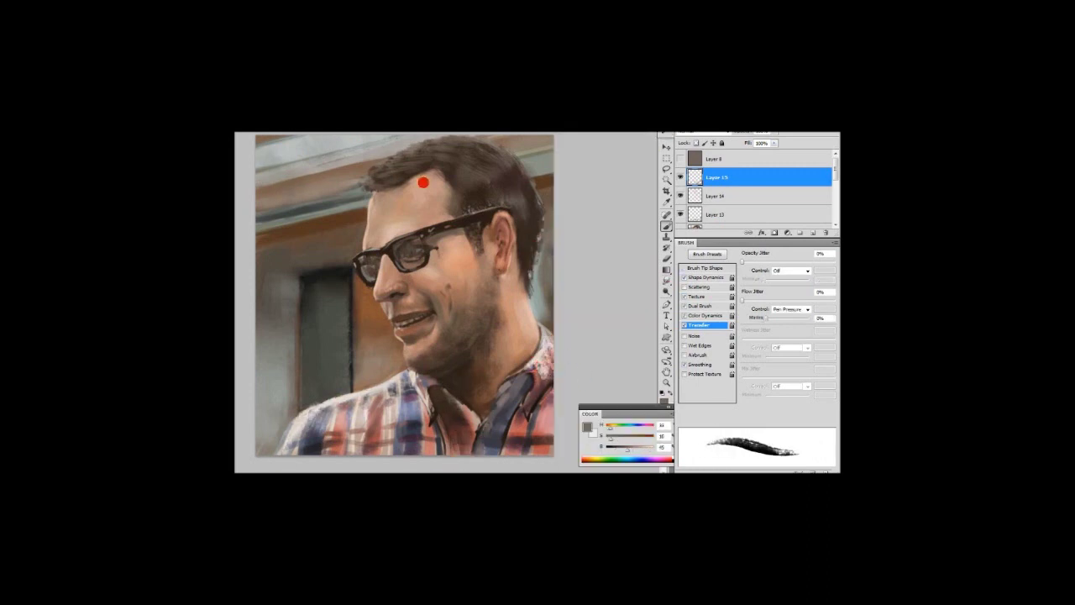
{"action": "middle_click", "coordinate": [471, 169]}
{"action": "key", "text": "r"}
{"action": "left_click", "coordinate": [511, 171]}
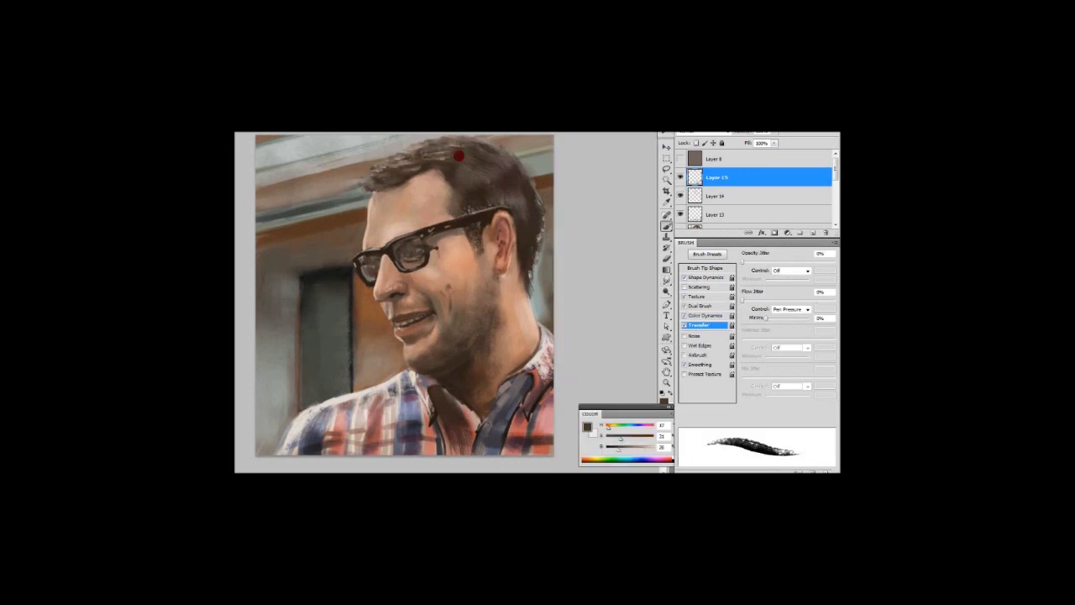
- Add a Color Balance adjustment layer above Levels 1, with a new empty layer on top
{"action": "left_click", "coordinate": [786, 231]}
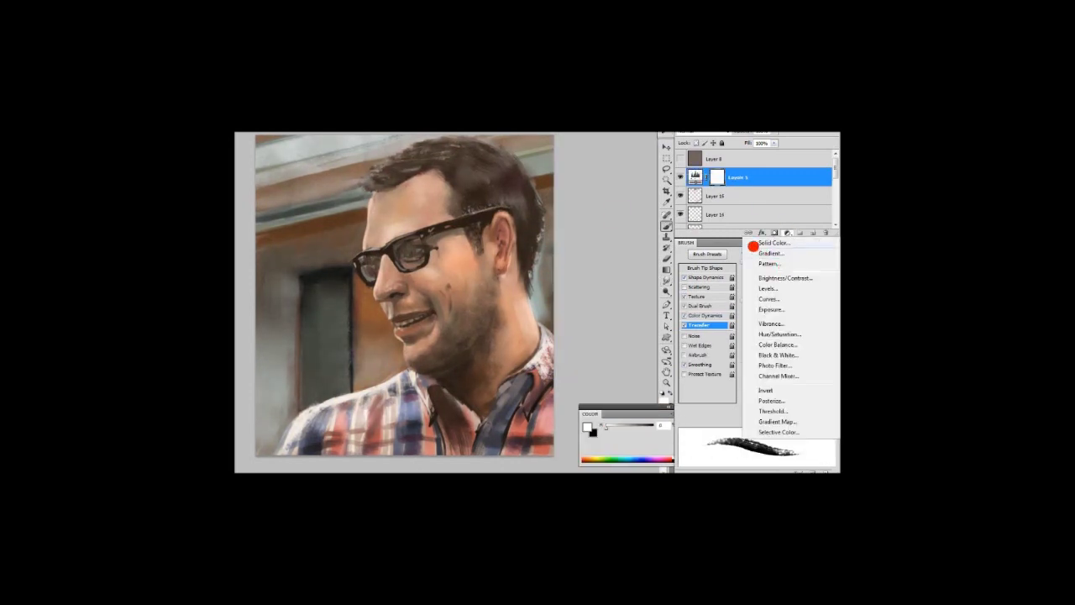
{"action": "left_click", "coordinate": [769, 326]}
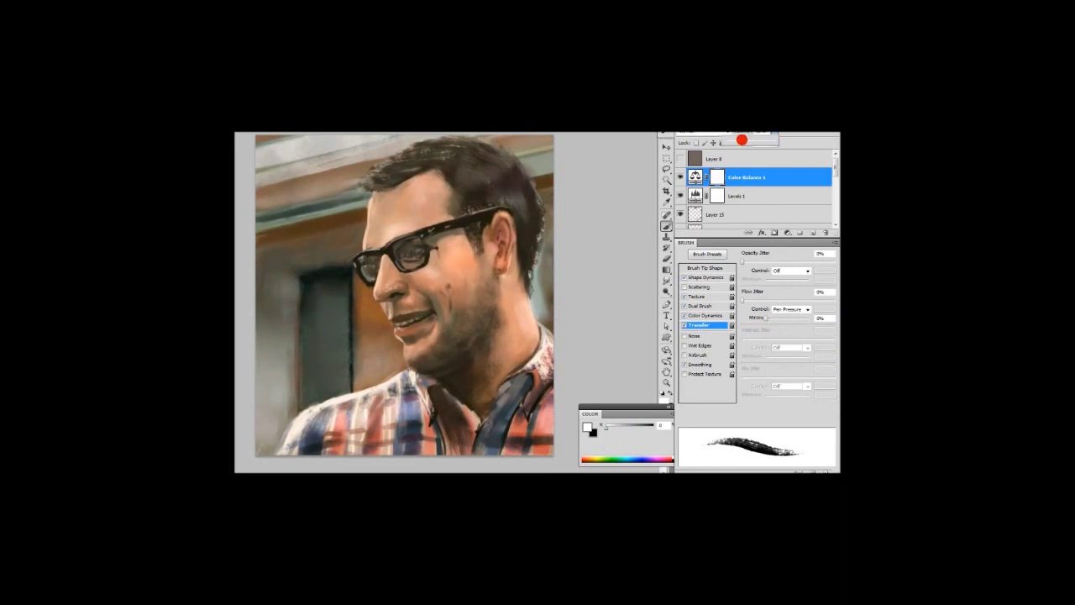
{"action": "left_click", "coordinate": [742, 139]}
{"action": "left_click", "coordinate": [813, 232]}
{"action": "left_click", "coordinate": [547, 354], "text": "alt"}
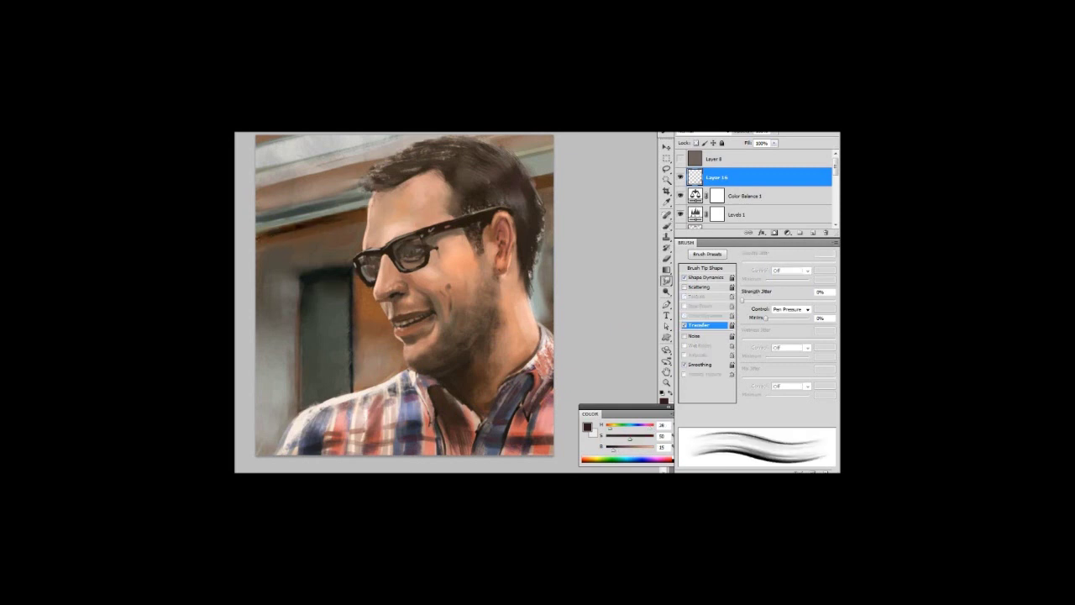
- Sample hair and cheek browns, then add a Hue/Saturation layer that renders the portrait grey
{"action": "left_click", "coordinate": [520, 251], "text": "alt"}
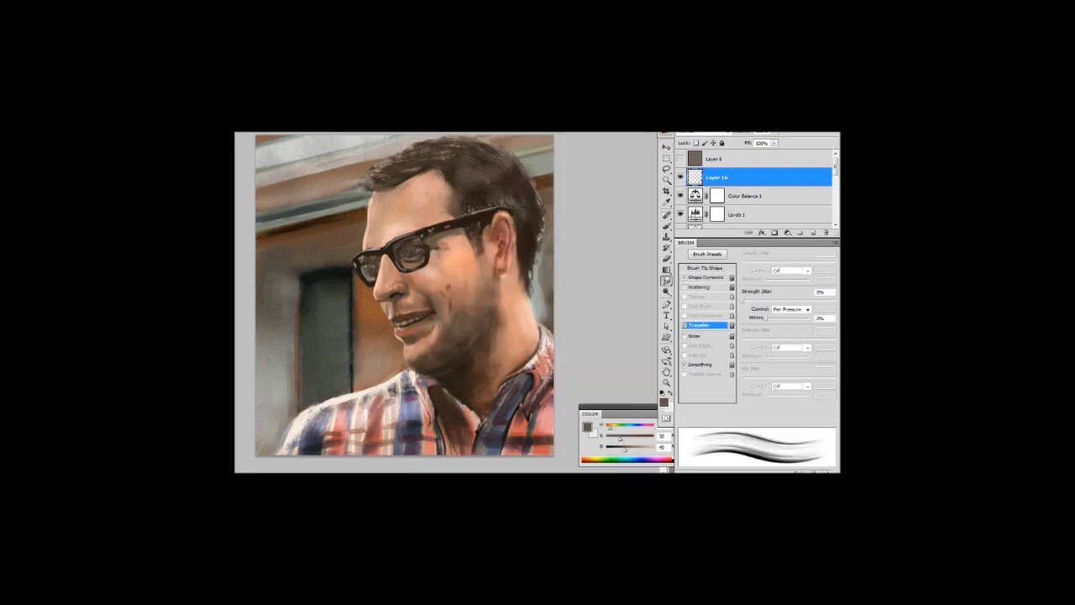
{"action": "left_click", "coordinate": [449, 289], "text": "alt"}
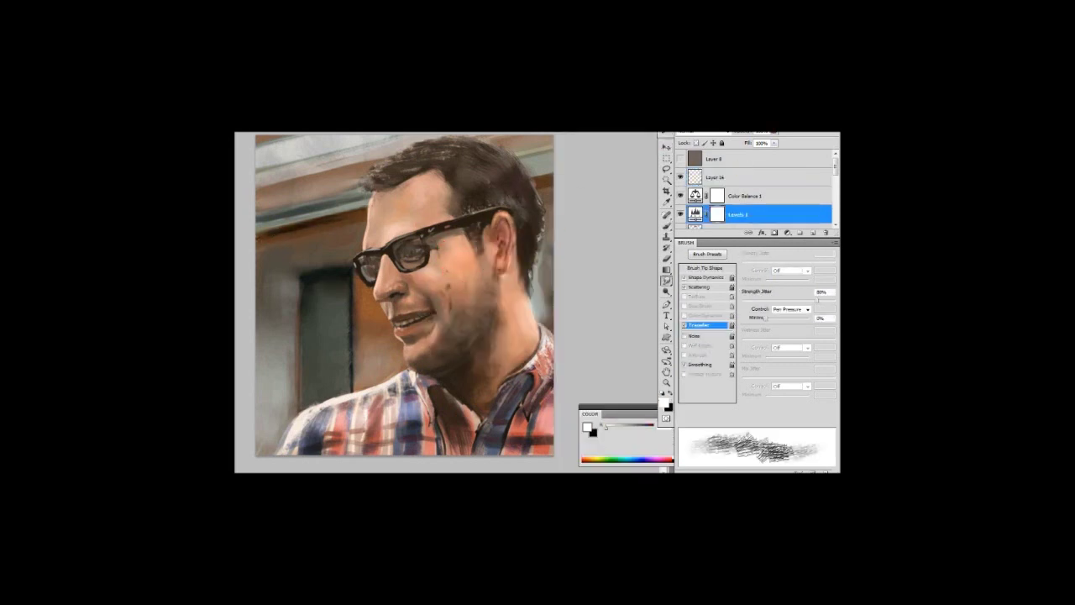
{"action": "left_click", "coordinate": [786, 232]}
{"action": "left_click", "coordinate": [781, 332]}
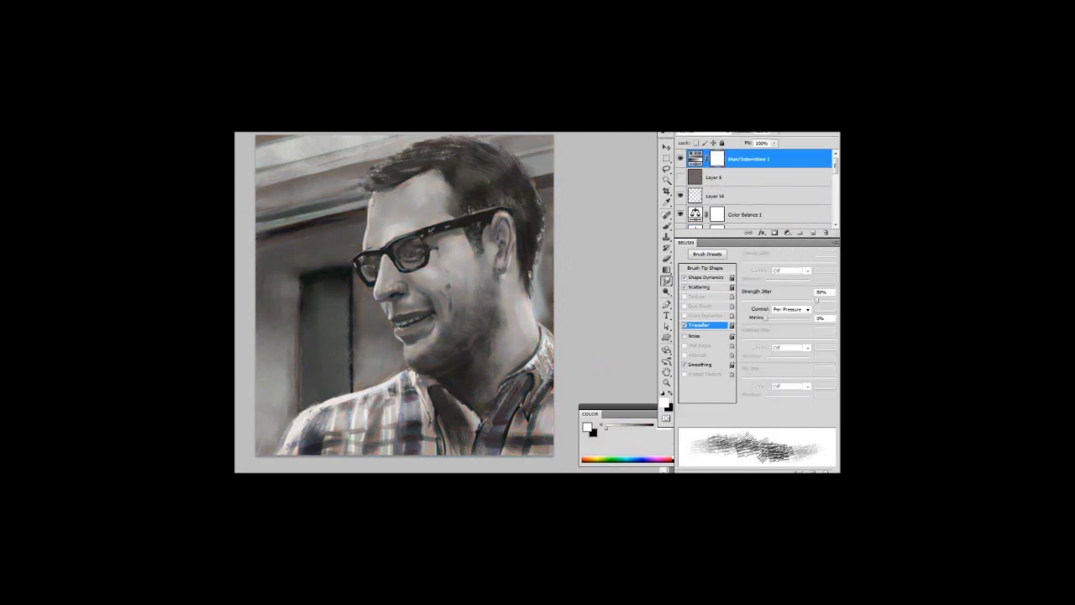